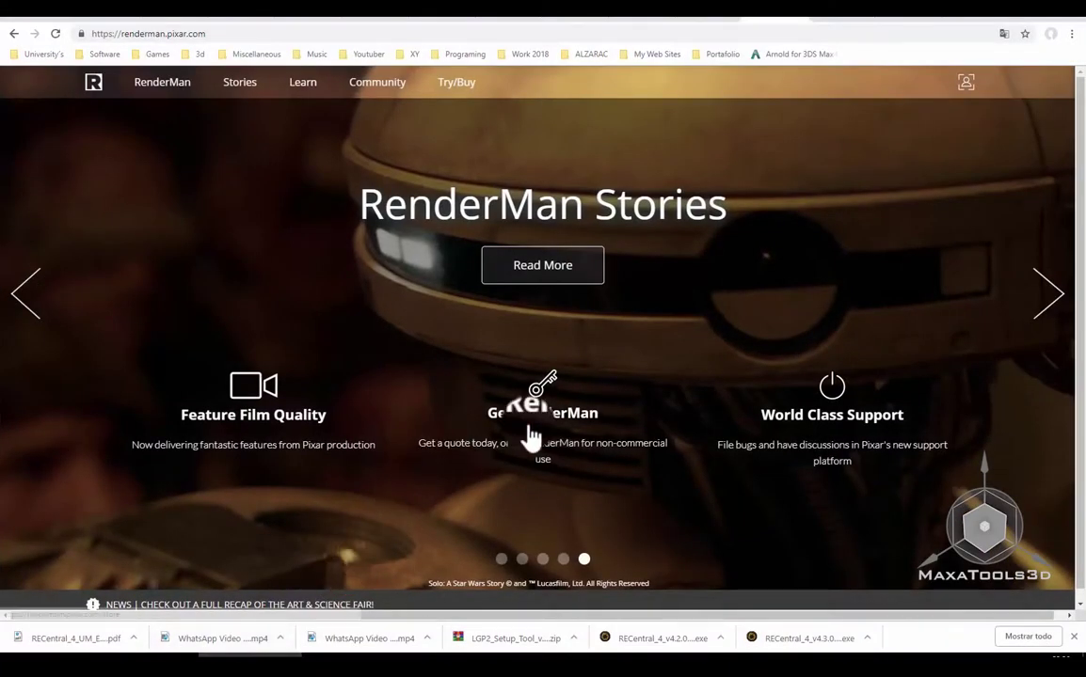
Bring up the chaosgroup.com tab and advance its banner two slides to V-Ray Next for 3ds Max
click(701, 15)
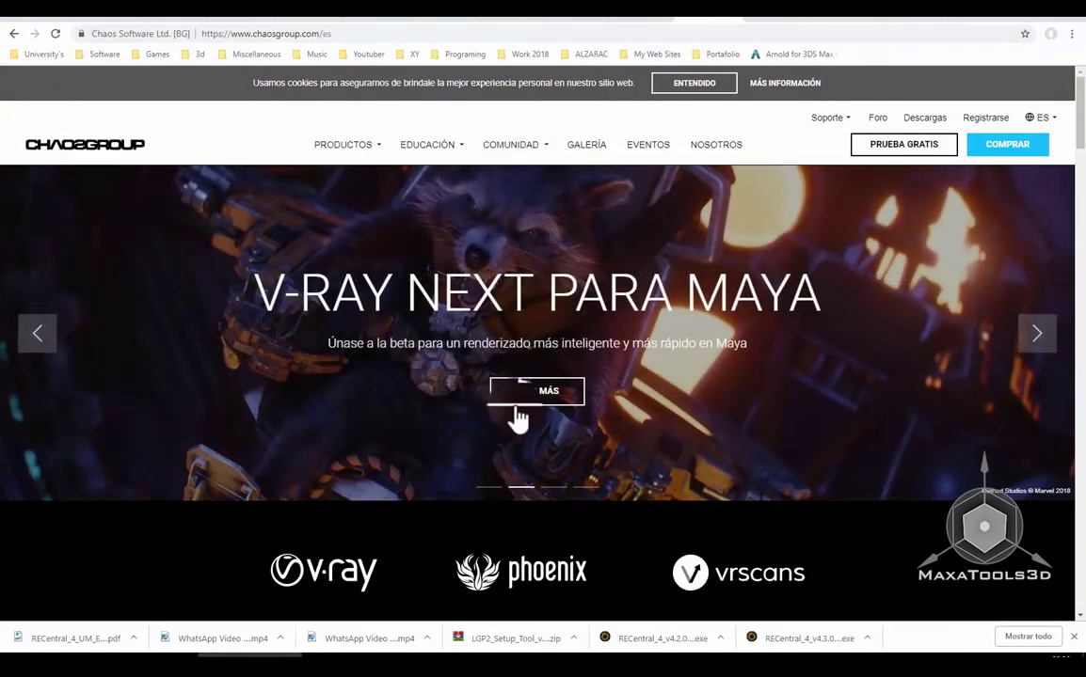
click(1050, 337)
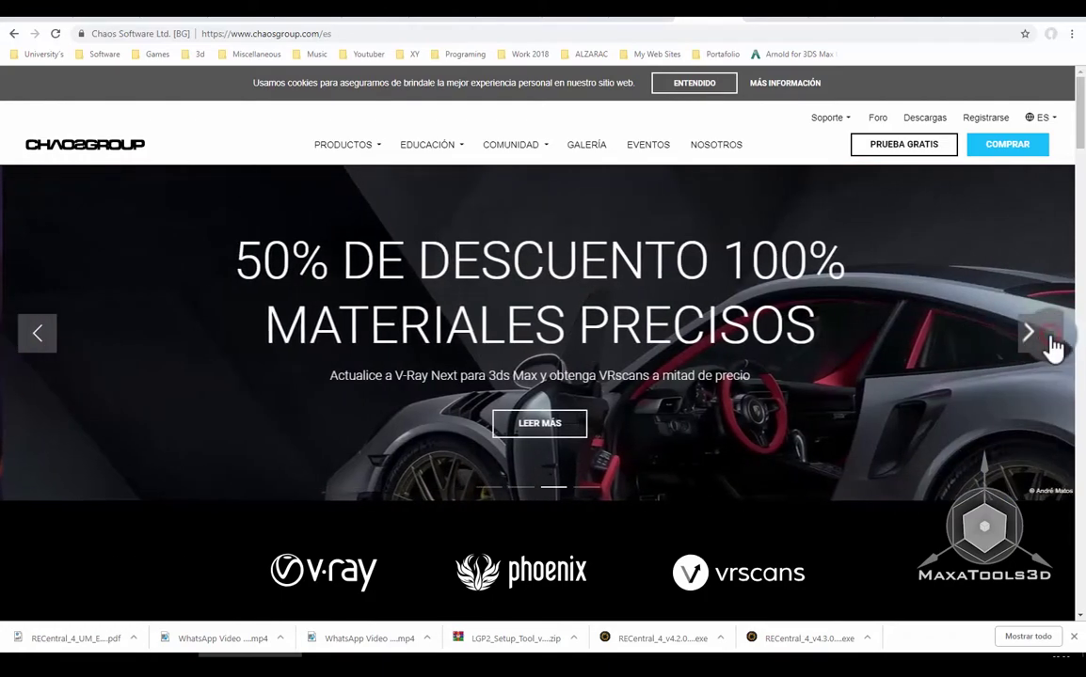
click(1050, 336)
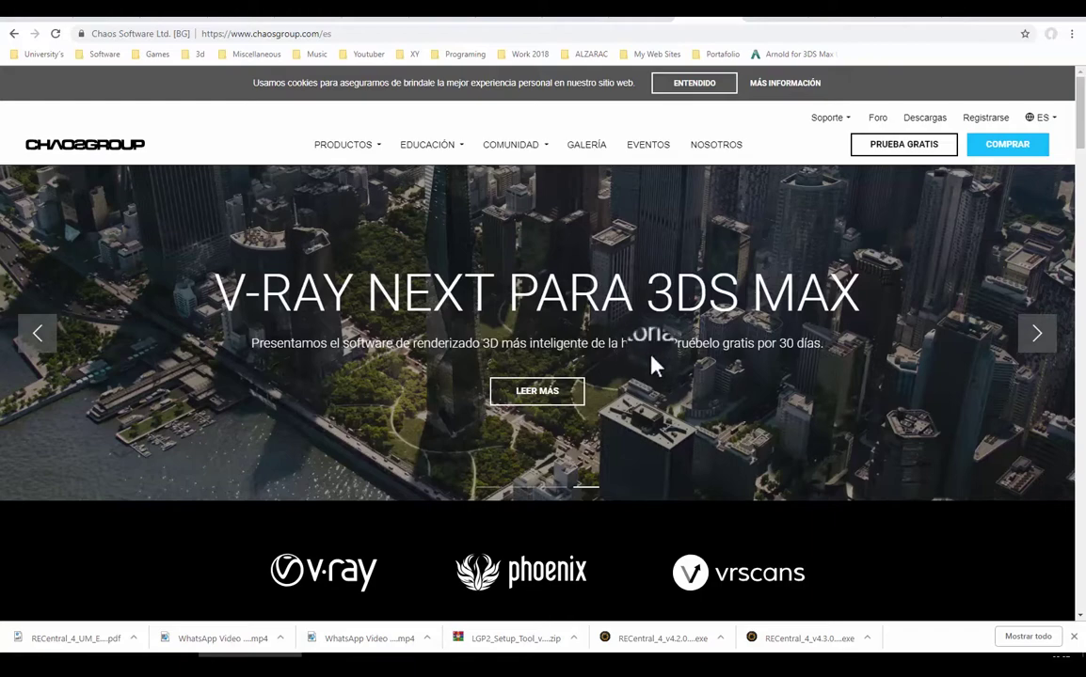
Move between the Corona Renderer and Chaos Group tabs, ending on the Corona Renderer site
click(858, 24)
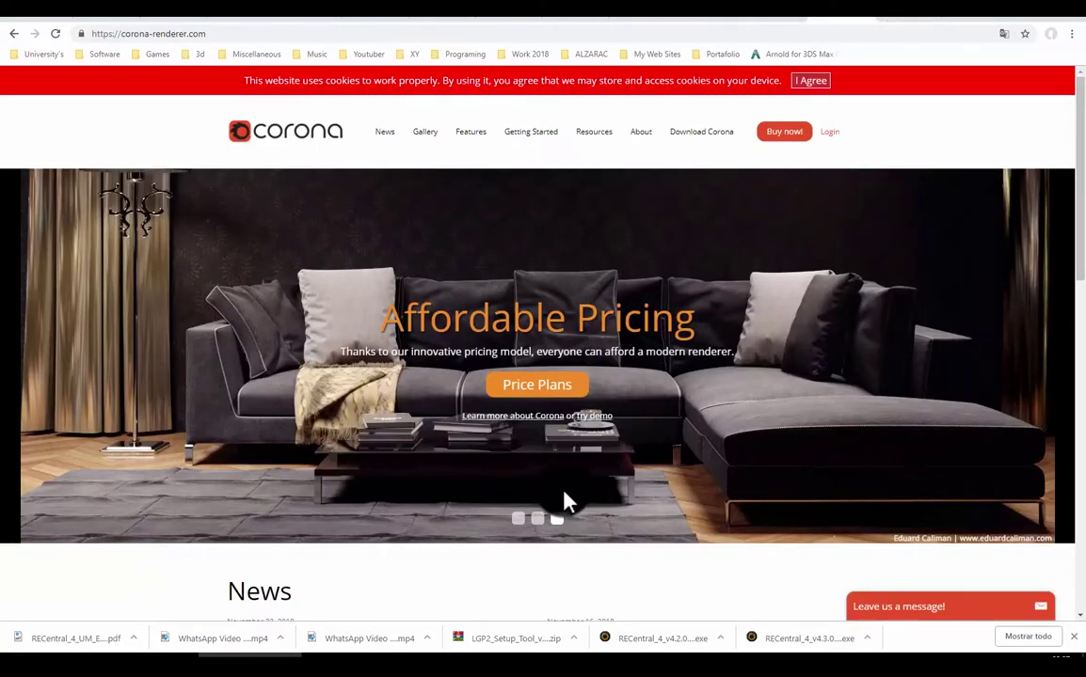
click(707, 25)
click(830, 20)
Open the Corona Renderer Gallery page and scroll down through its renders
click(424, 132)
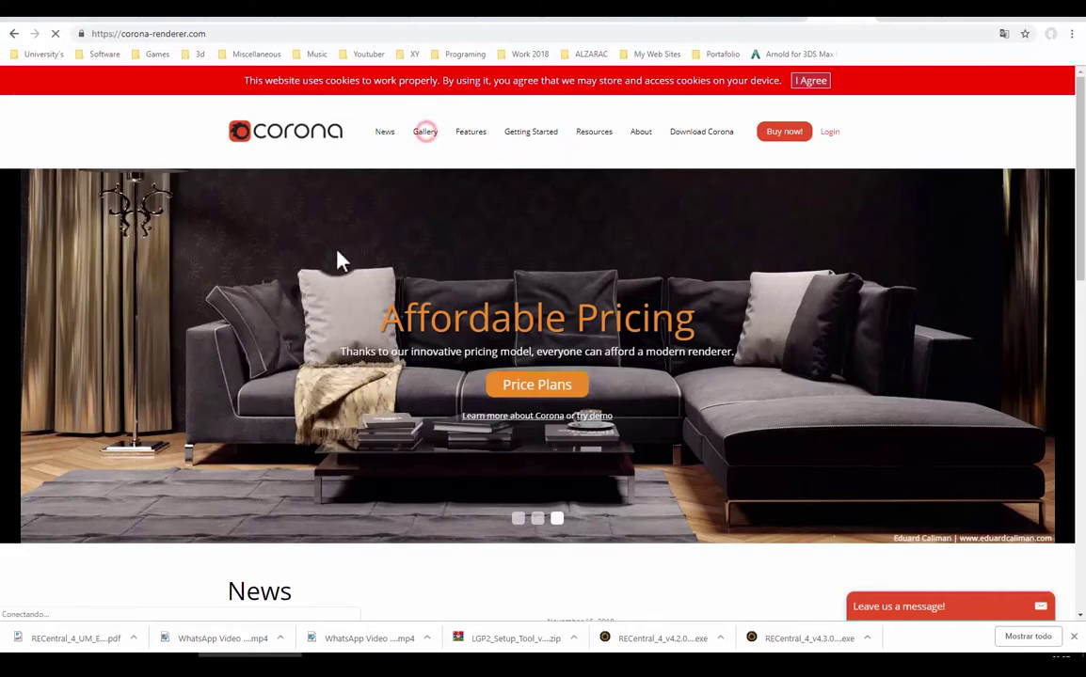
scroll(581, 341, down, 1)
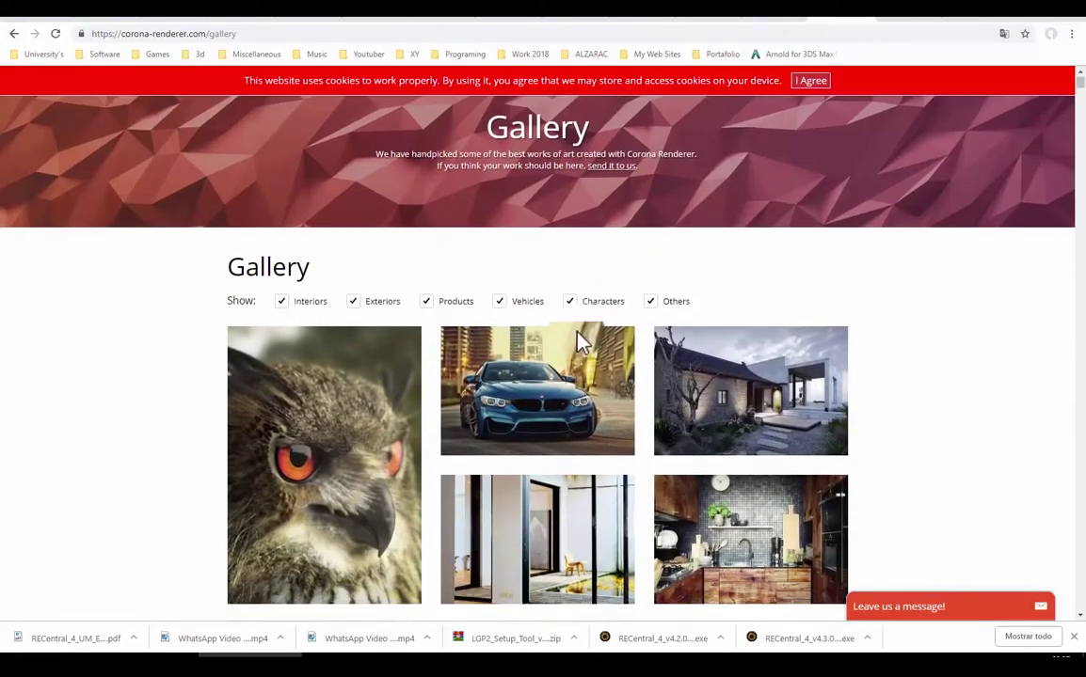
scroll(581, 341, down, 2)
scroll(580, 341, down, 1)
scroll(579, 336, down, 2)
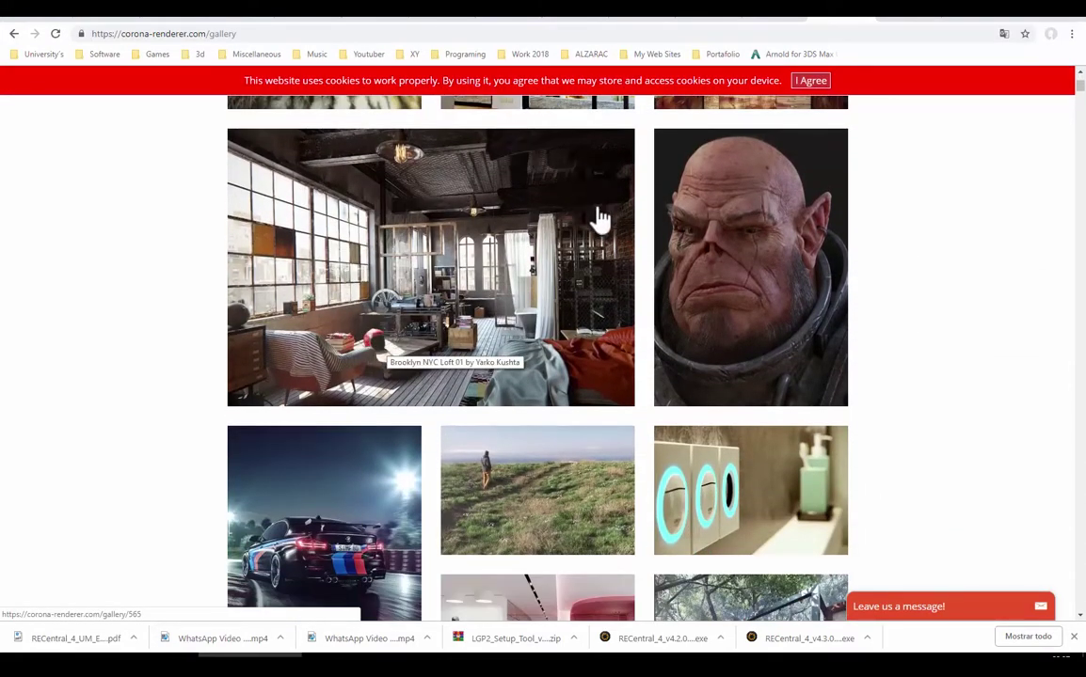
scroll(466, 395, down, 2)
scroll(470, 393, down, 1)
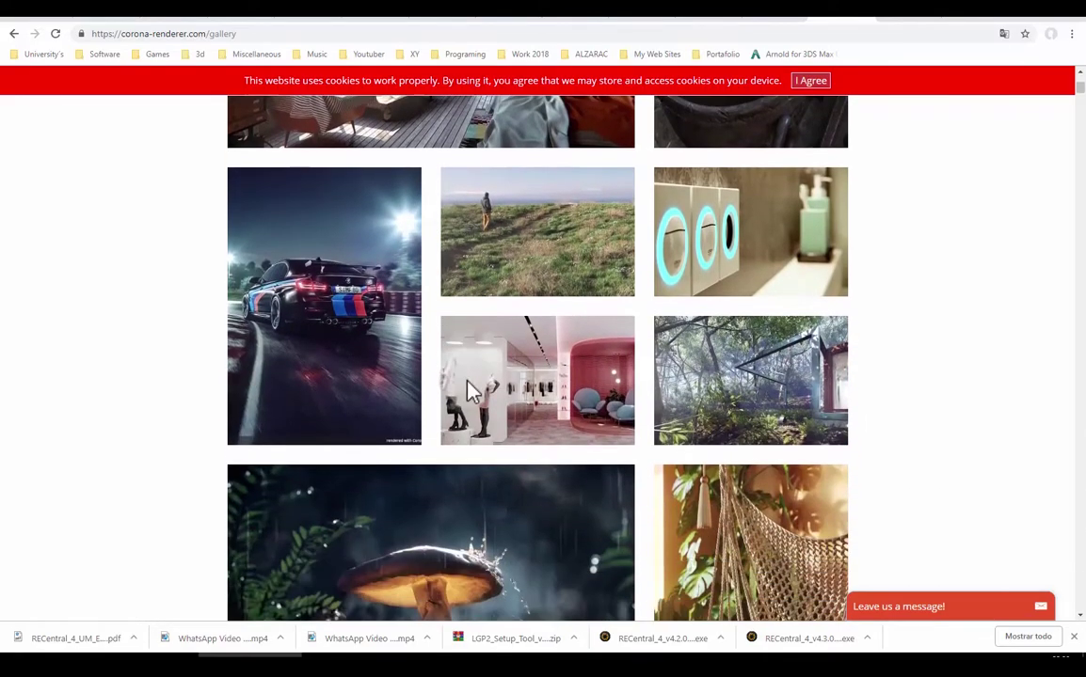
scroll(470, 393, down, 1)
scroll(470, 393, down, 1)
scroll(468, 394, down, 1)
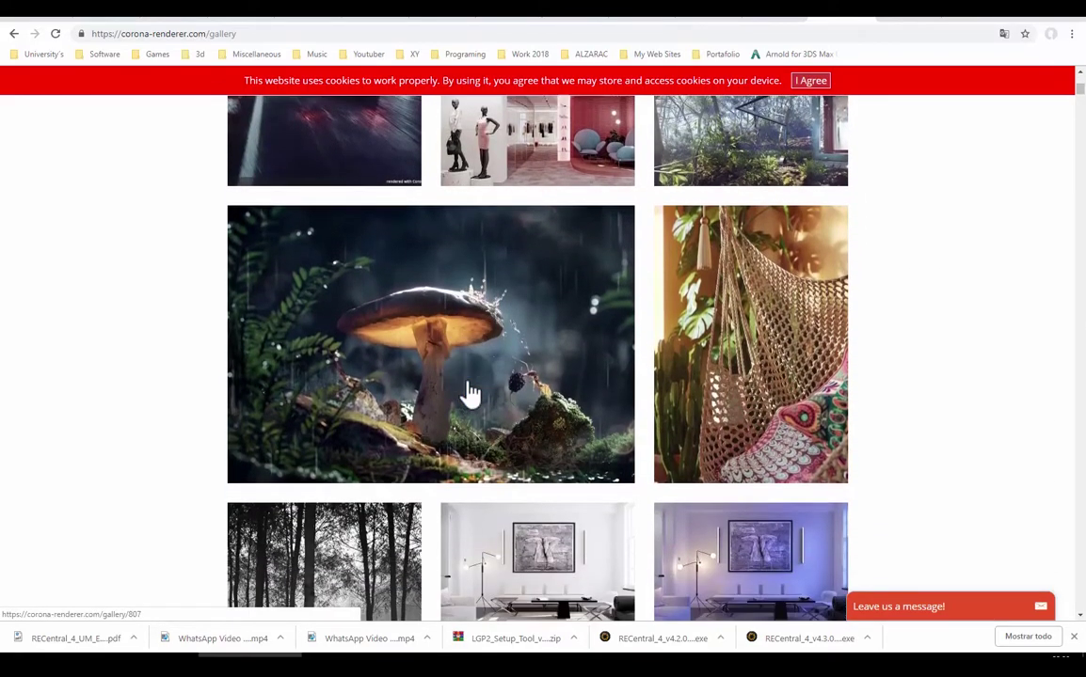
scroll(468, 392, down, 1)
Return to Chaos Group, open its GALERÍA page and scroll down through the render thumbnails
click(725, 18)
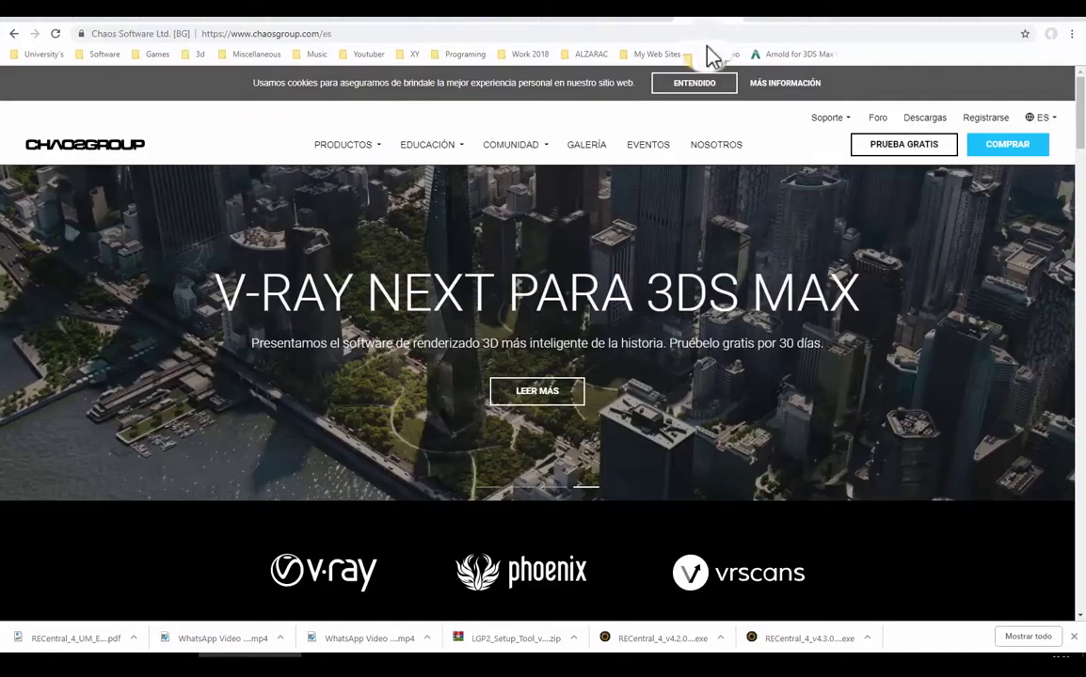
click(576, 141)
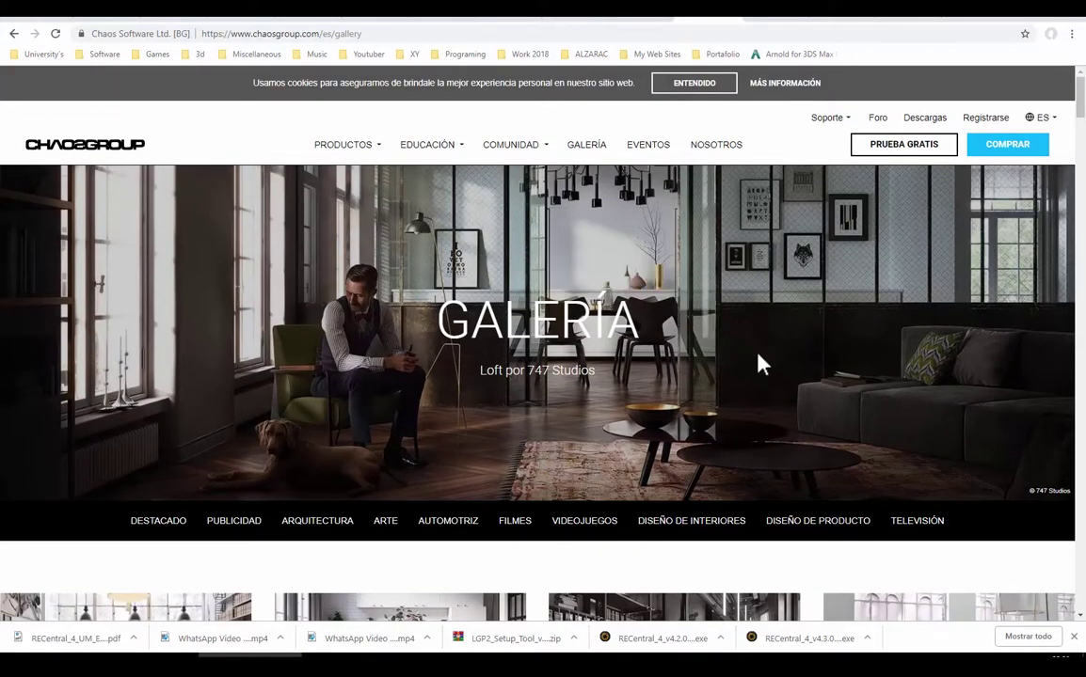
scroll(761, 365, down, 2)
scroll(725, 363, down, 2)
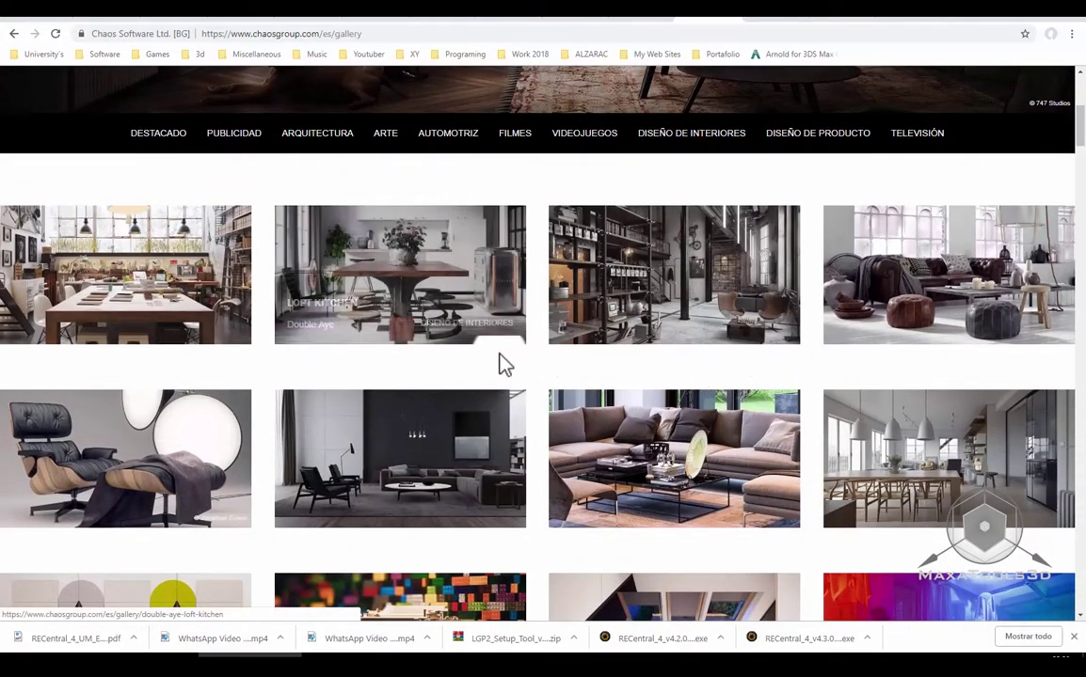
scroll(613, 442, down, 2)
scroll(589, 419, down, 2)
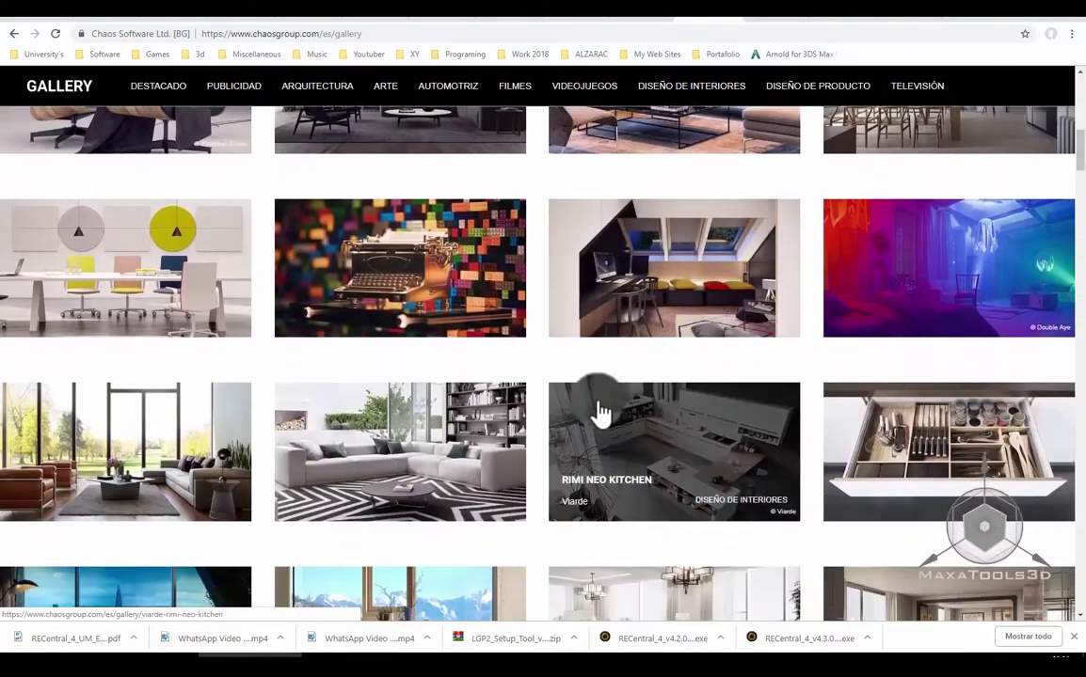
scroll(599, 413, down, 2)
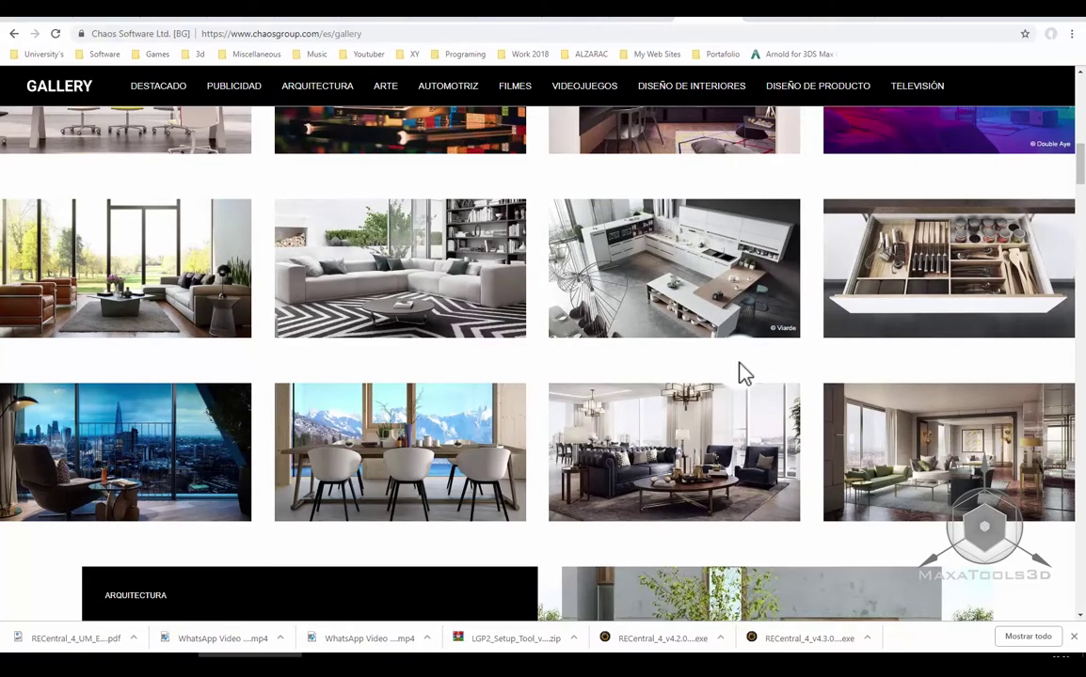
scroll(721, 380, down, 1)
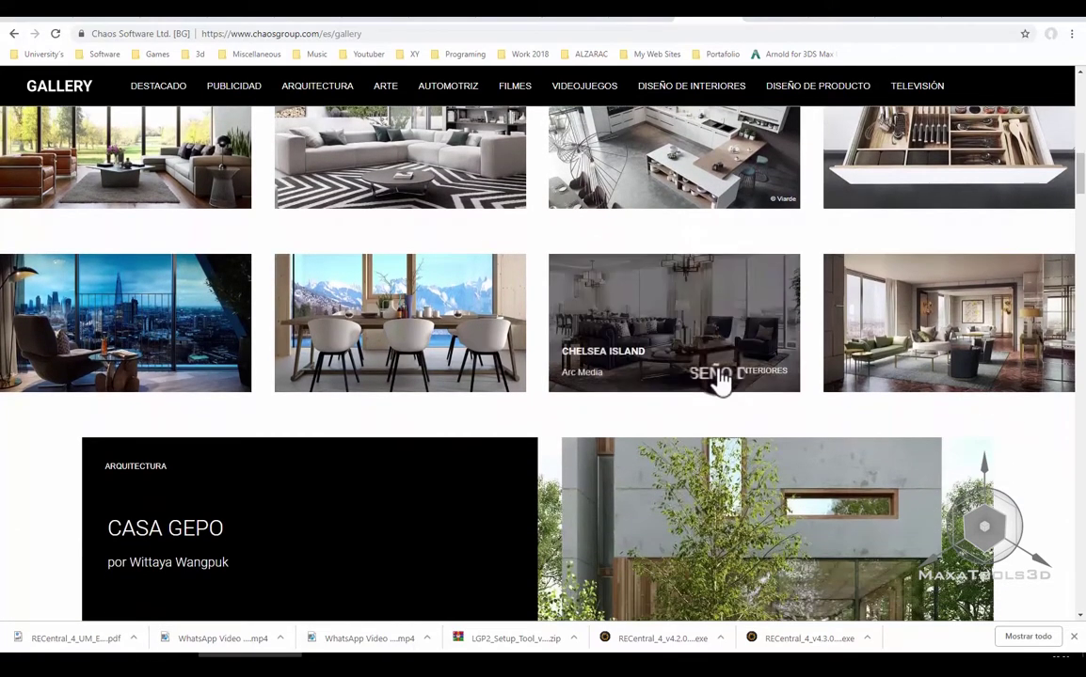
Scroll back up to the gallery top with the Loft por 747 Studios render
scroll(721, 378, up, 2)
scroll(555, 323, up, 1)
scroll(555, 311, up, 2)
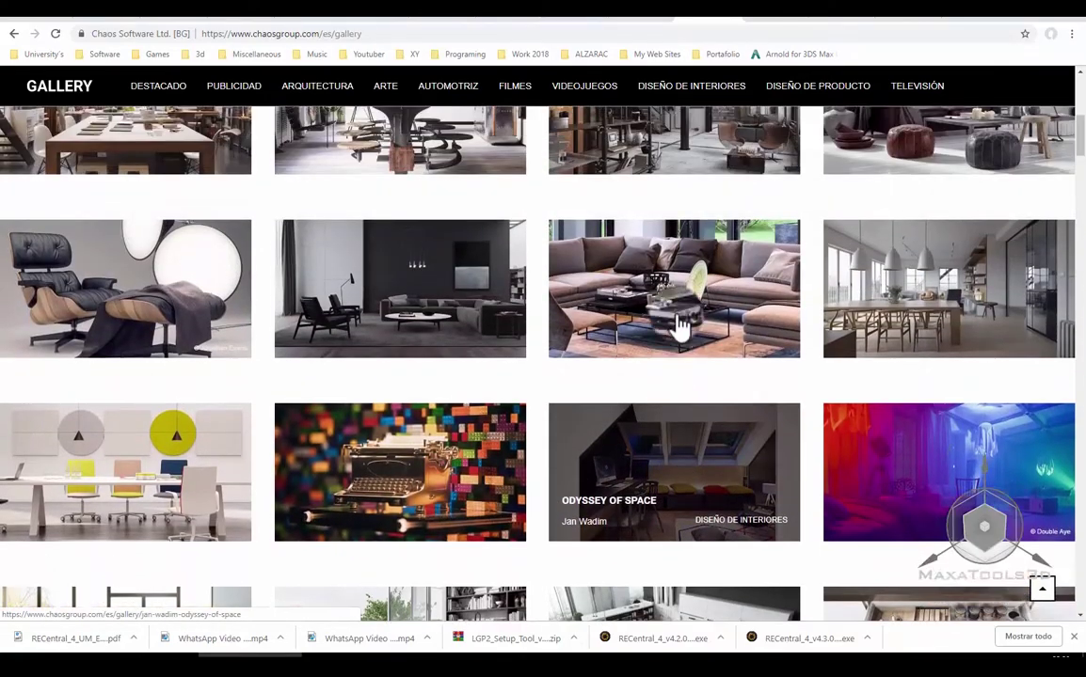
scroll(637, 354, up, 2)
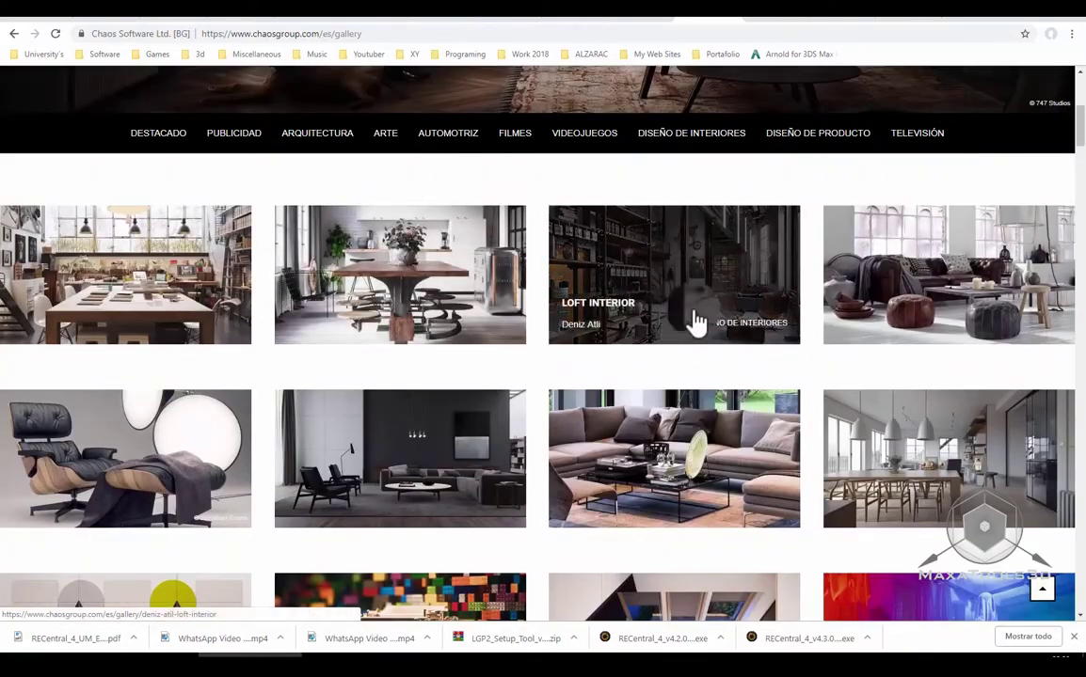
scroll(729, 416, down, 2)
scroll(872, 423, up, 1)
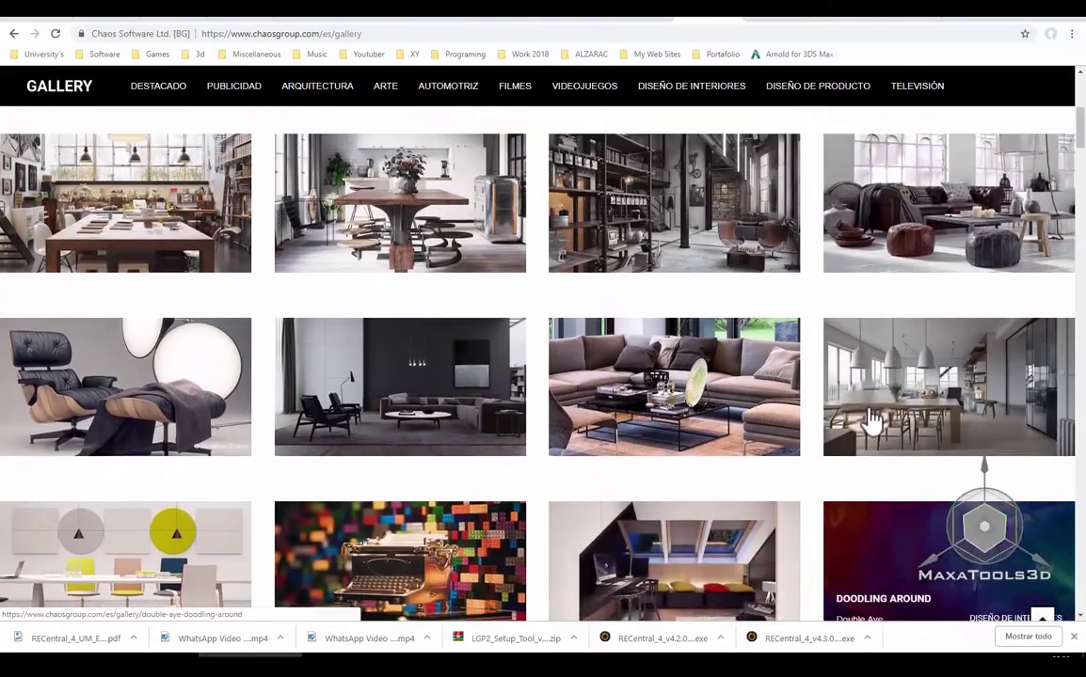
scroll(974, 310, up, 2)
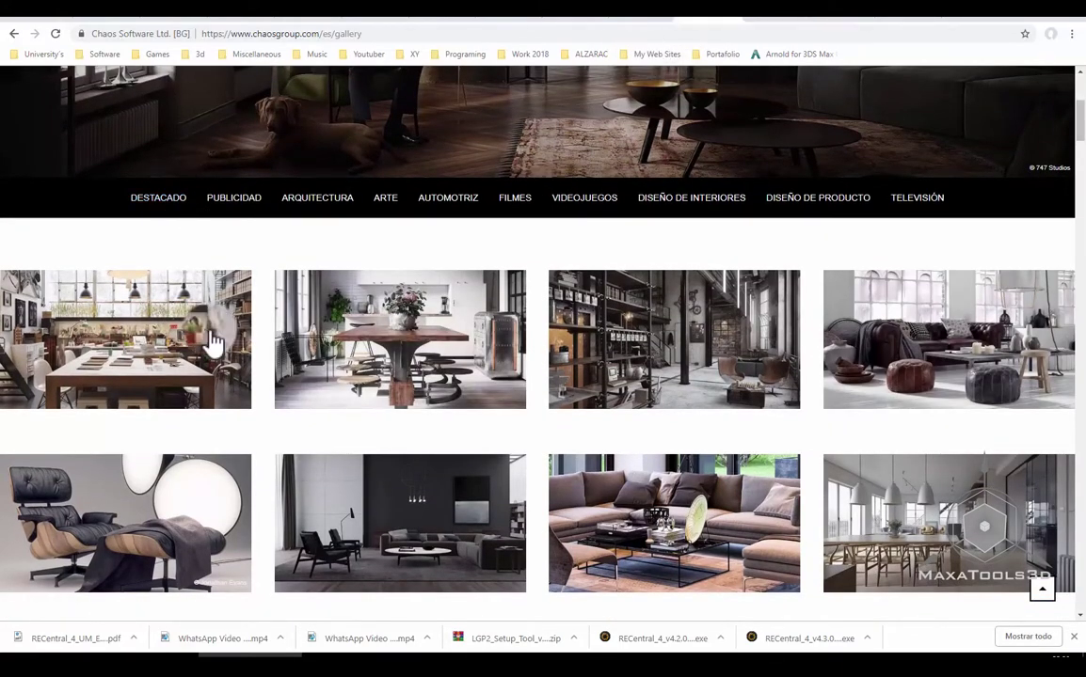
scroll(282, 330, up, 4)
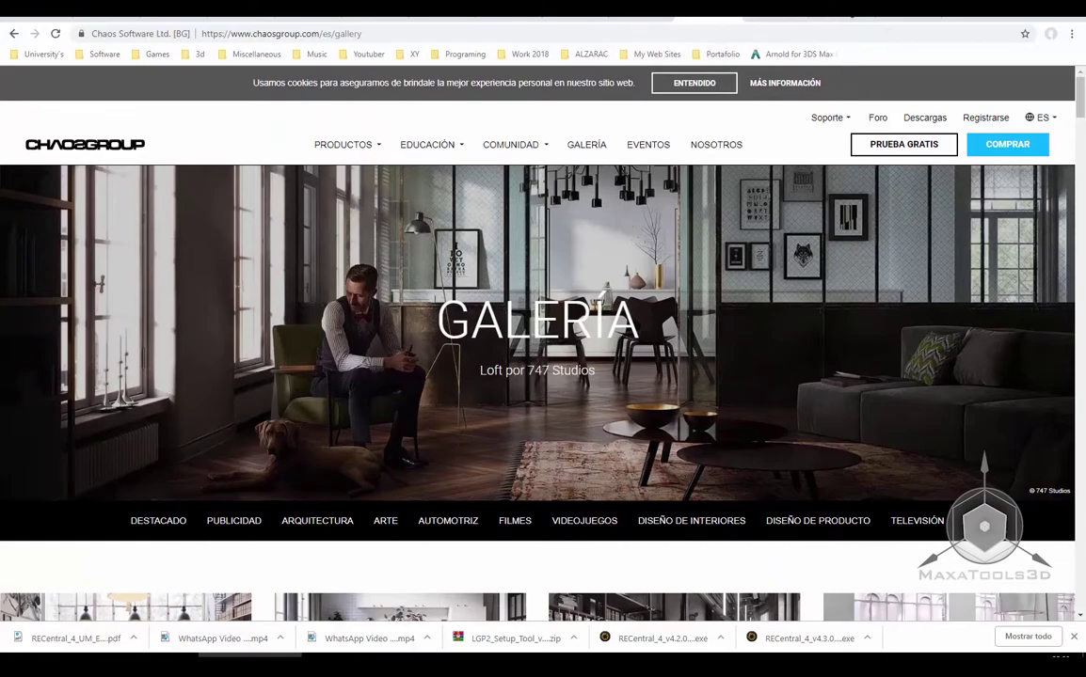
Scroll through the Corona Renderer gallery thumbnails again, then bring up renderman.pixar.com
click(834, 18)
scroll(552, 411, down, 1)
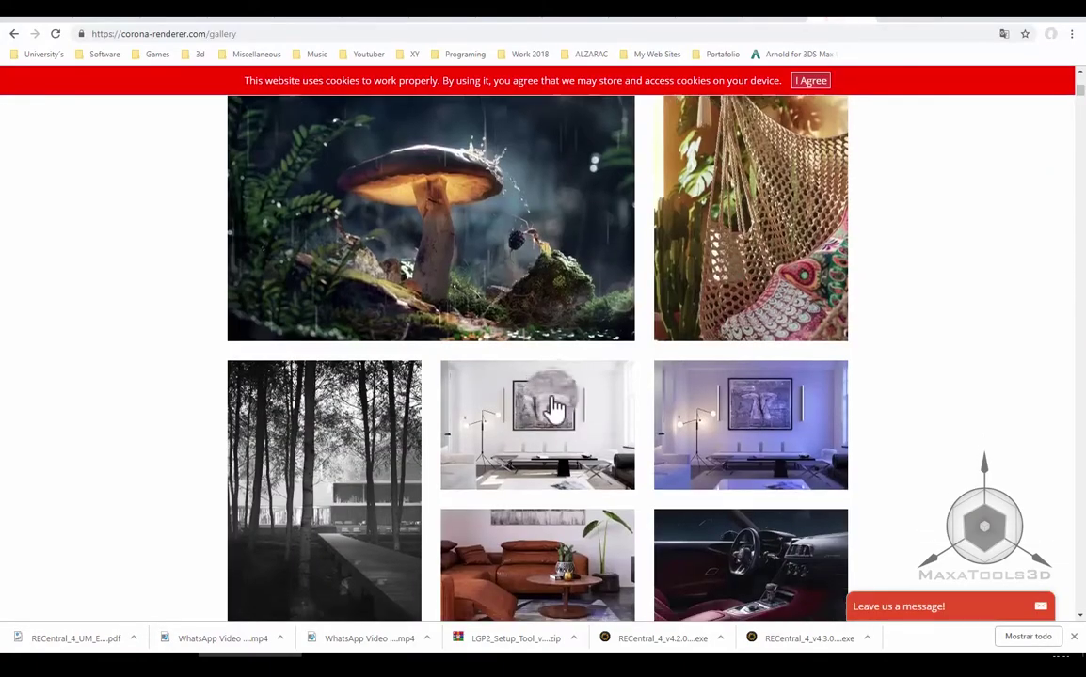
scroll(555, 411, down, 4)
scroll(555, 409, down, 3)
scroll(555, 410, down, 2)
scroll(555, 411, down, 1)
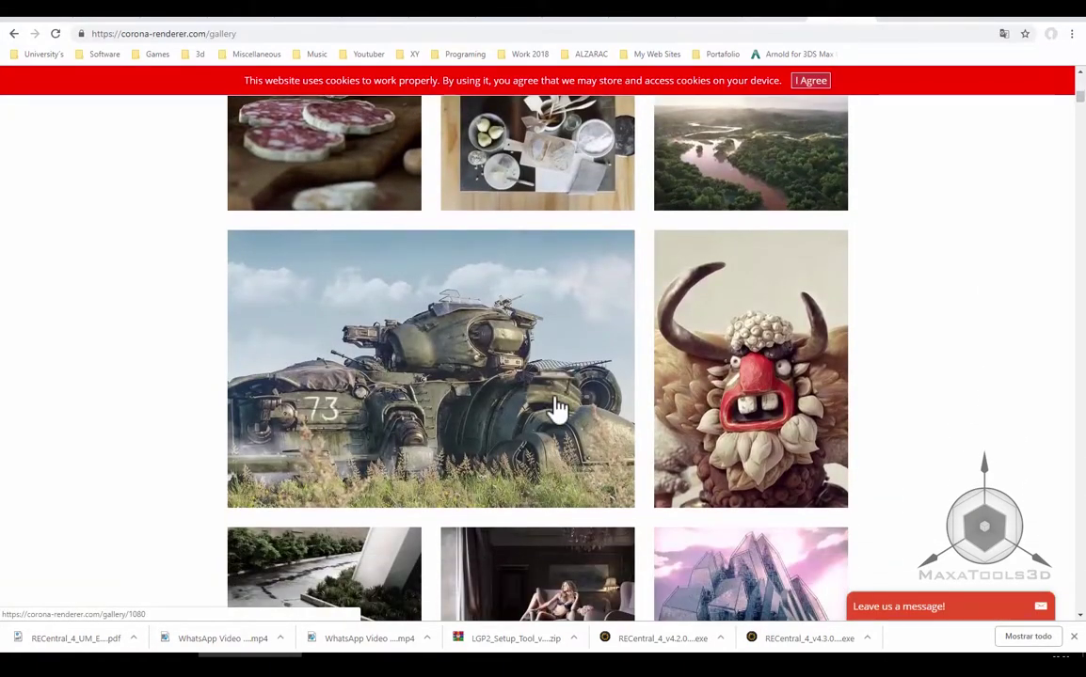
scroll(612, 377, down, 2)
scroll(696, 346, up, 1)
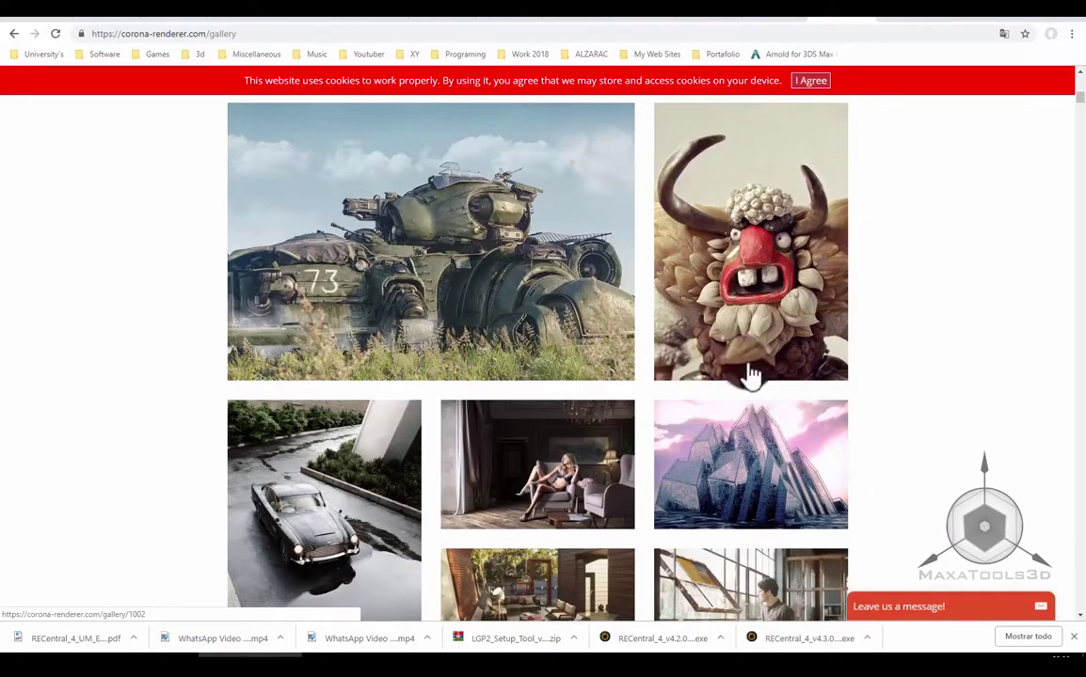
scroll(501, 425, up, 2)
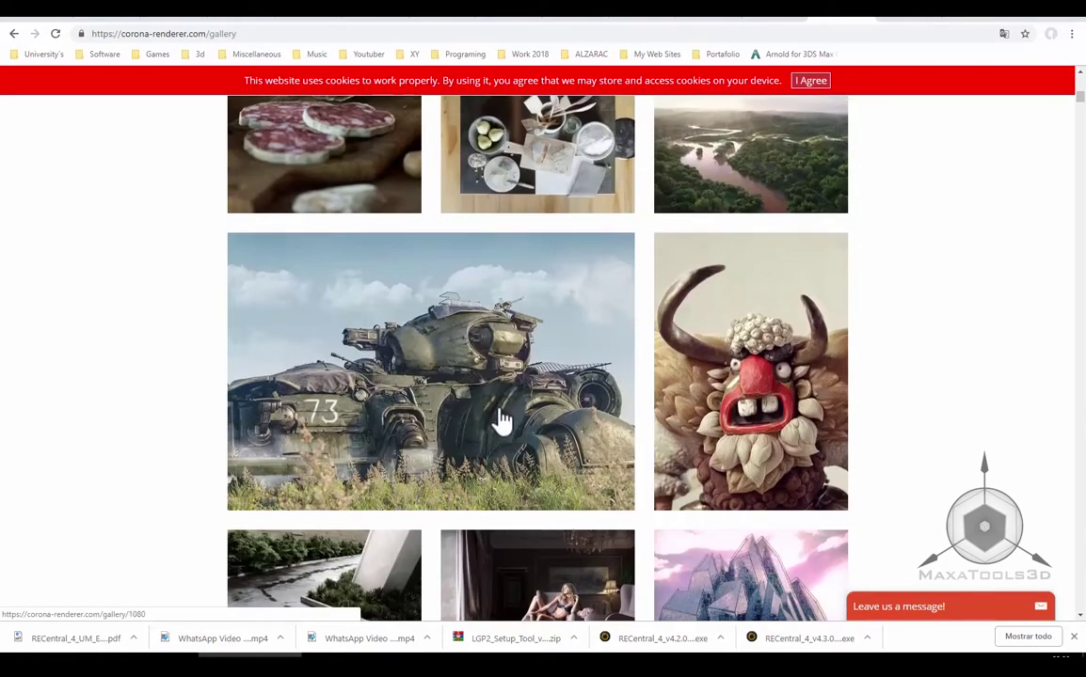
scroll(659, 380, up, 3)
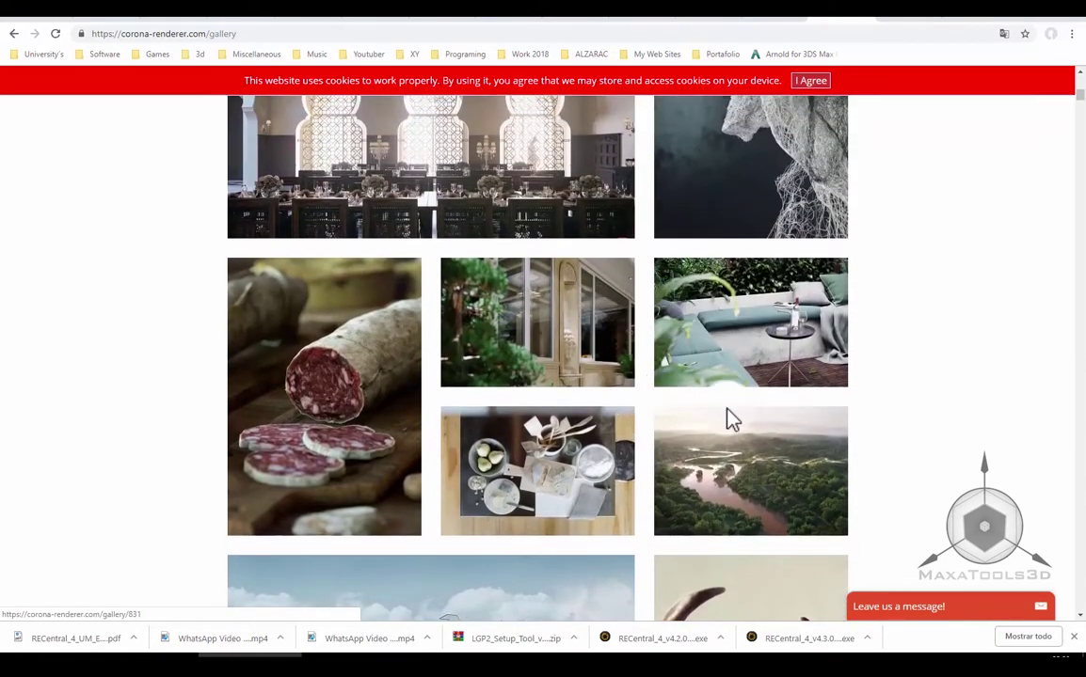
click(775, 20)
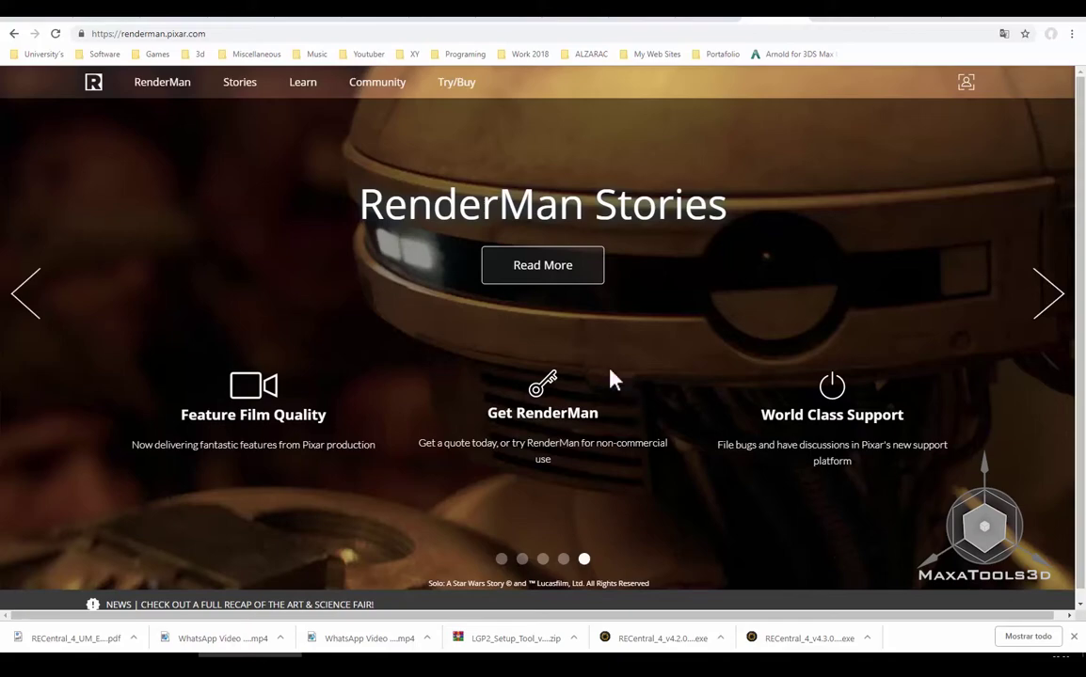
Advance the RenderMan homepage banner past RenderMan 22 toward the RenderMan Stories slide
click(1047, 301)
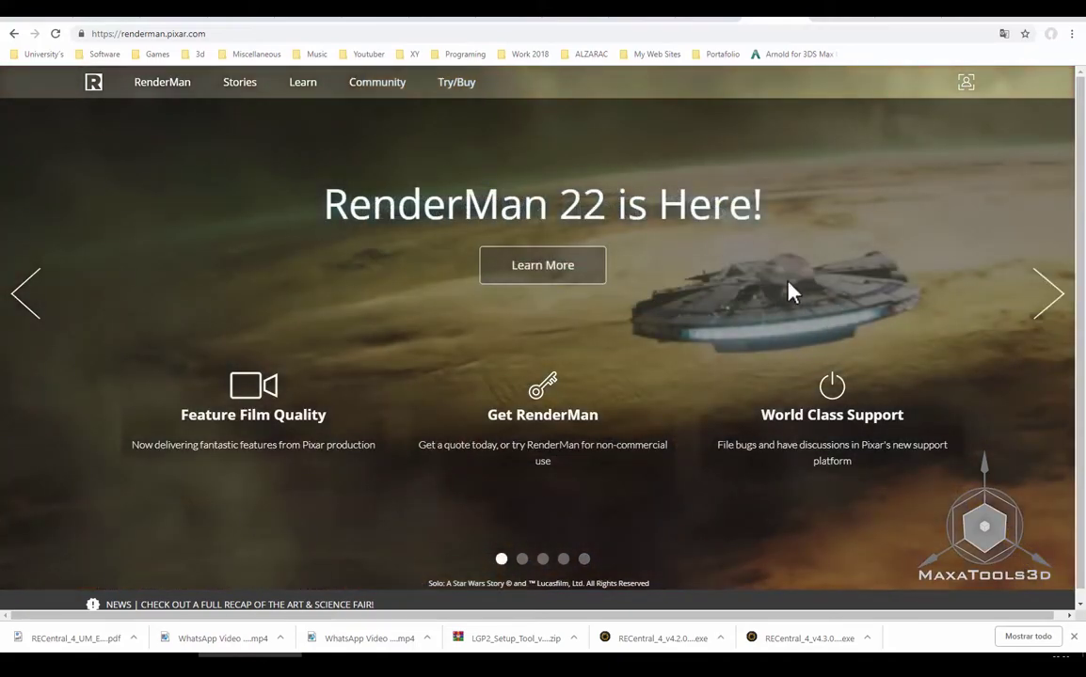
click(1051, 304)
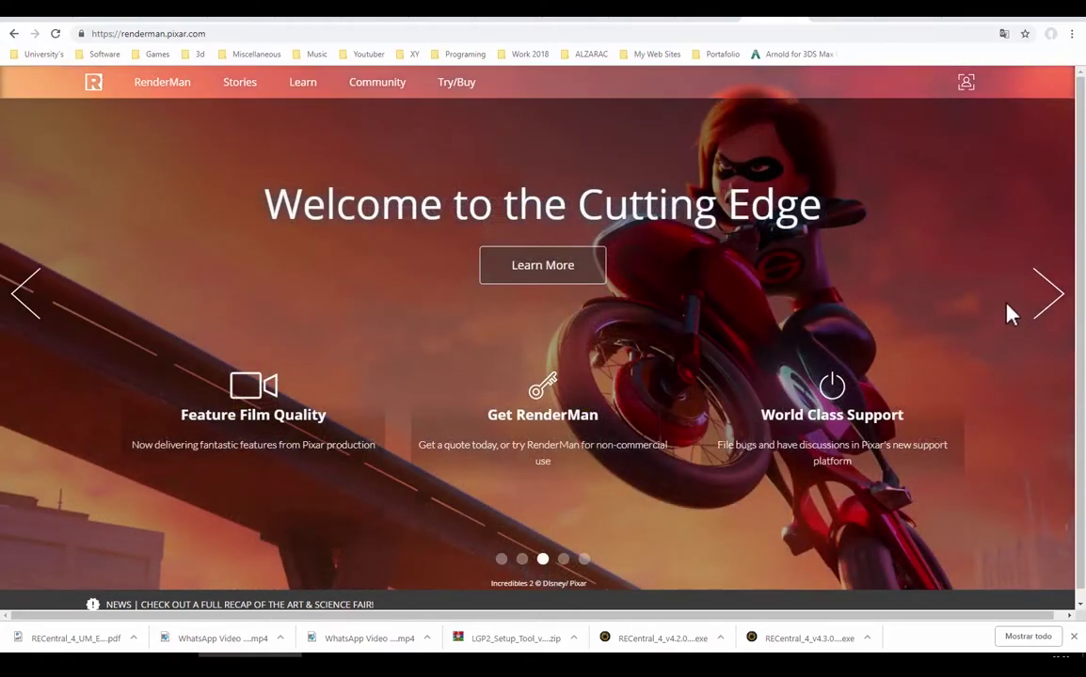
click(1044, 310)
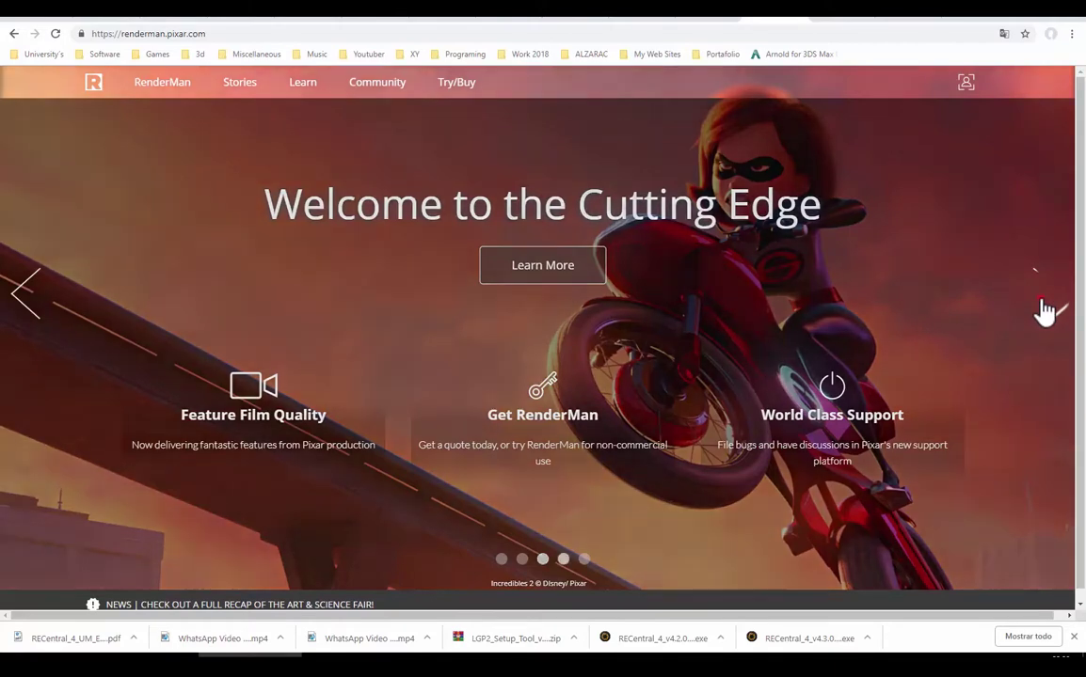
click(1046, 311)
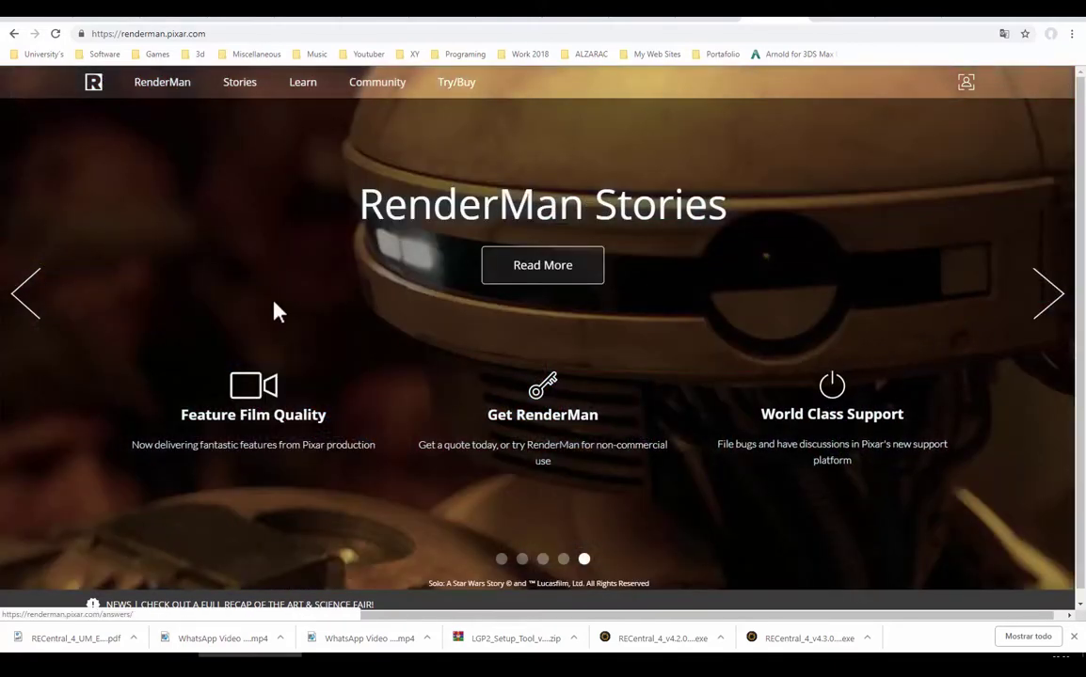
Step the banner back to Welcome to the Cutting Edge, forward to RenderMan 22, then show the Corona gallery
click(25, 300)
click(26, 299)
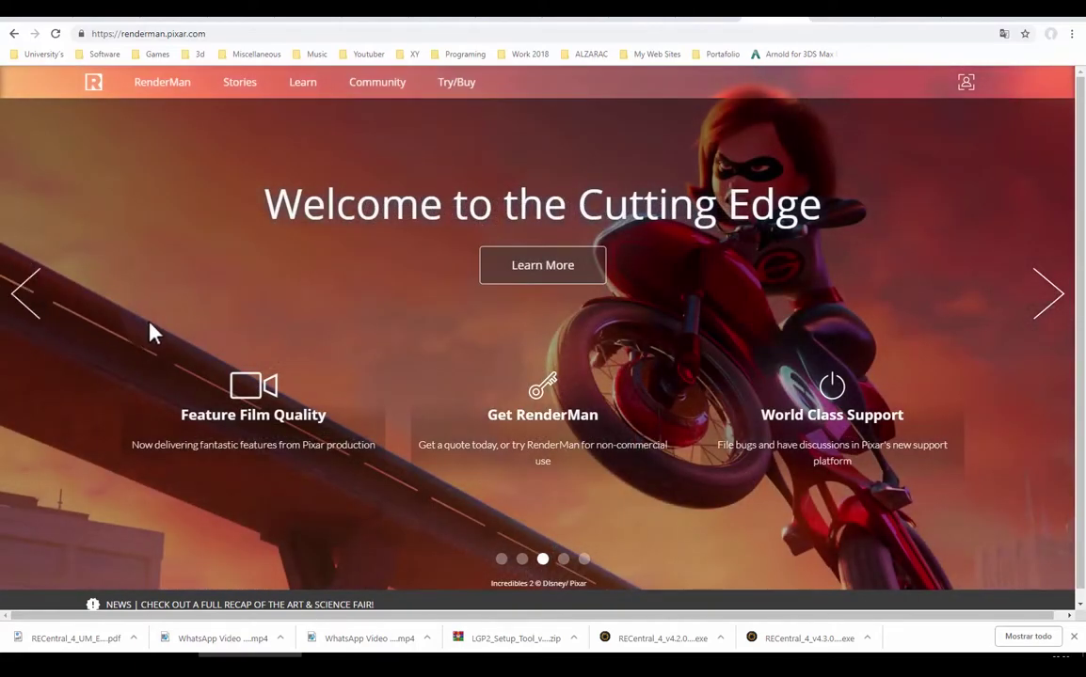
scroll(150, 324, down, 1)
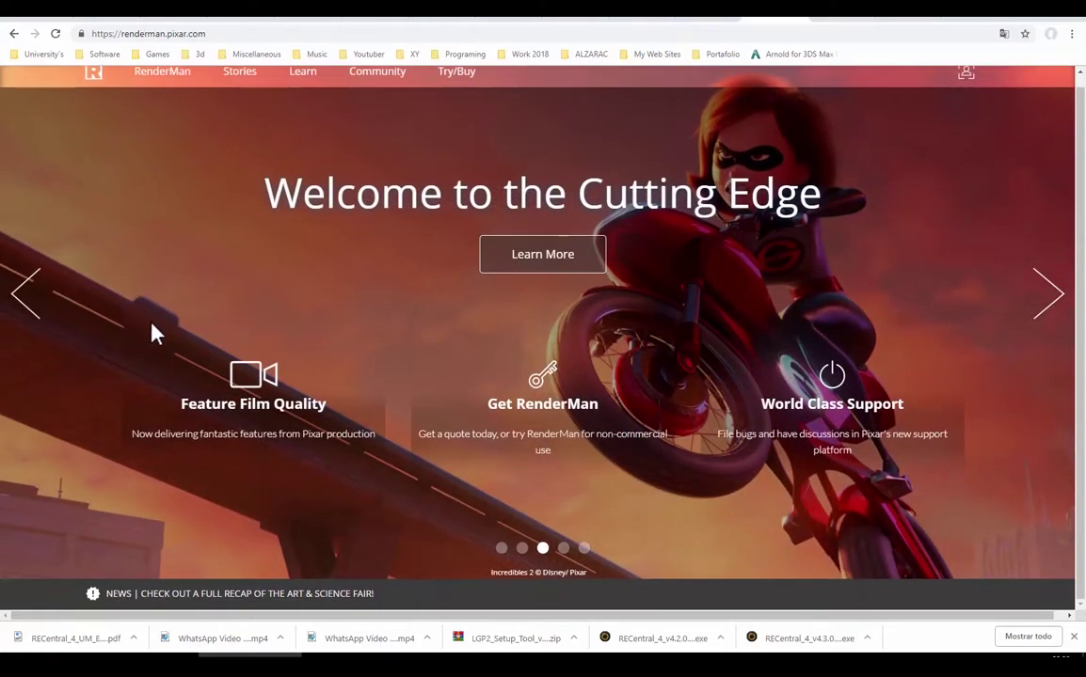
click(1046, 320)
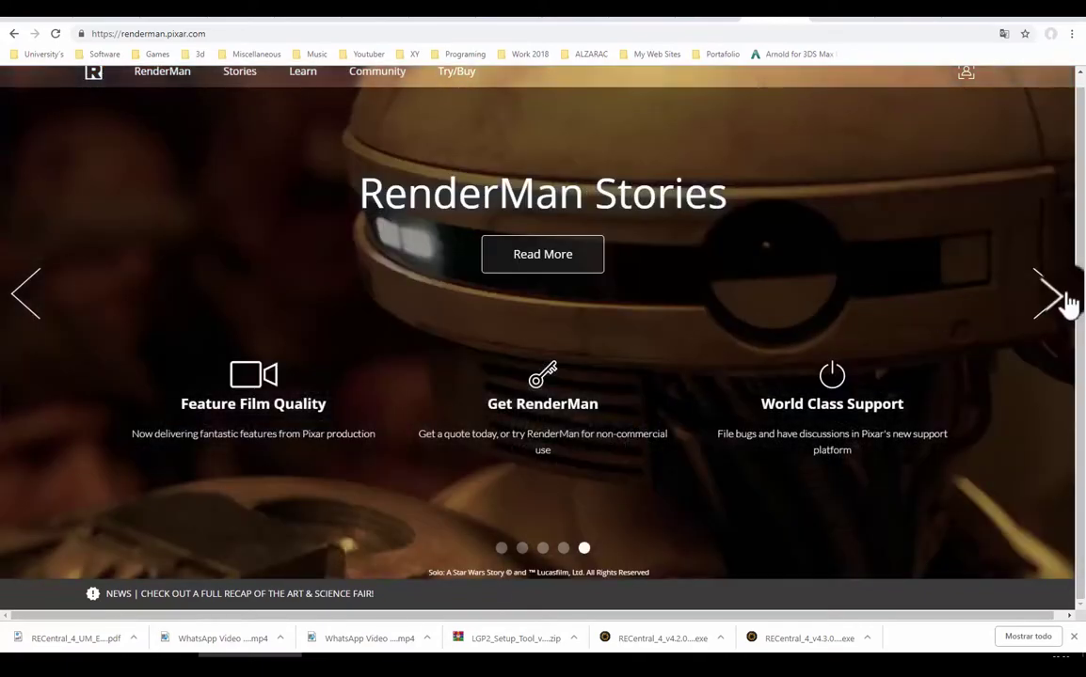
click(1054, 303)
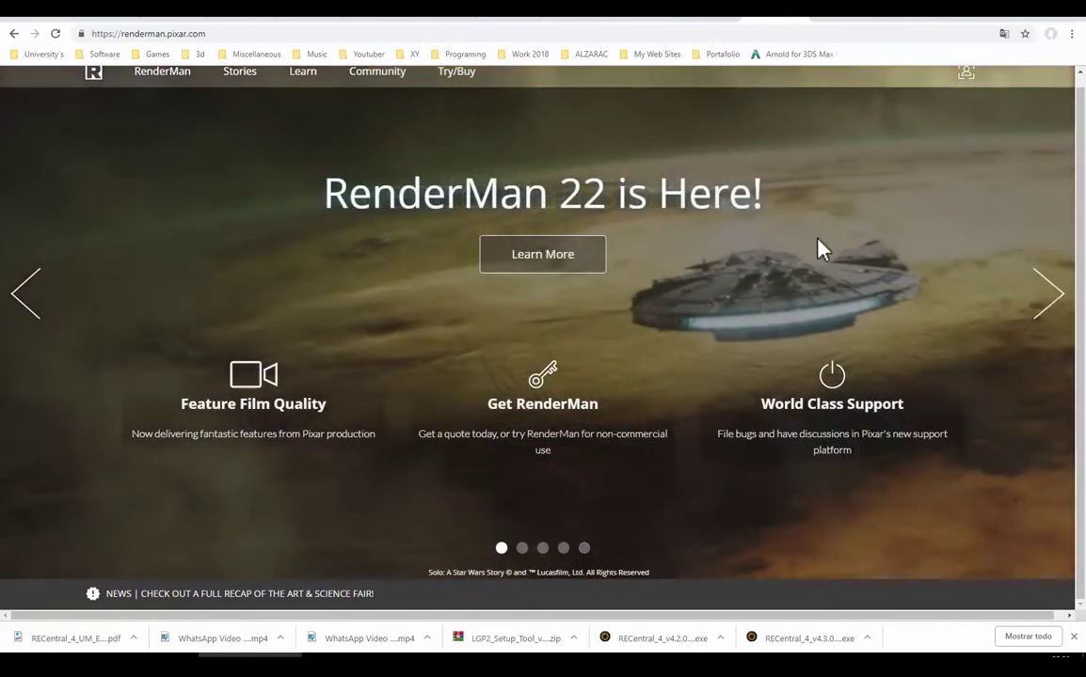
click(847, 19)
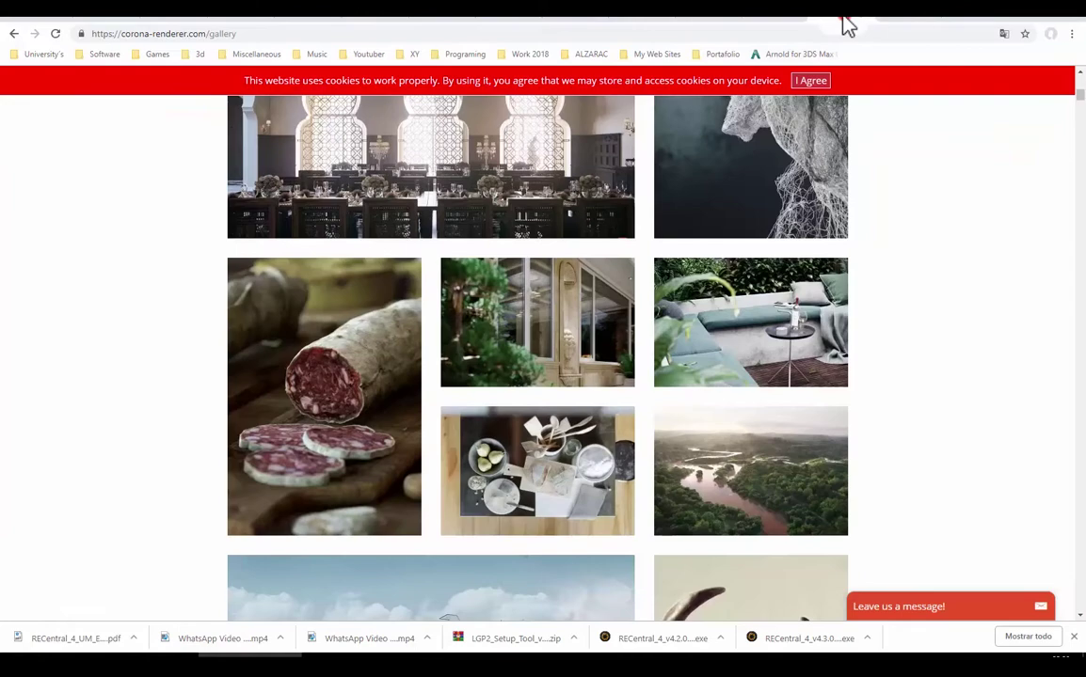
Review the NVIDIA mental ray gallery, highlighting its MENTAL RAY title, then bring up the Arnold gallery
click(903, 19)
scroll(780, 296, up, 5)
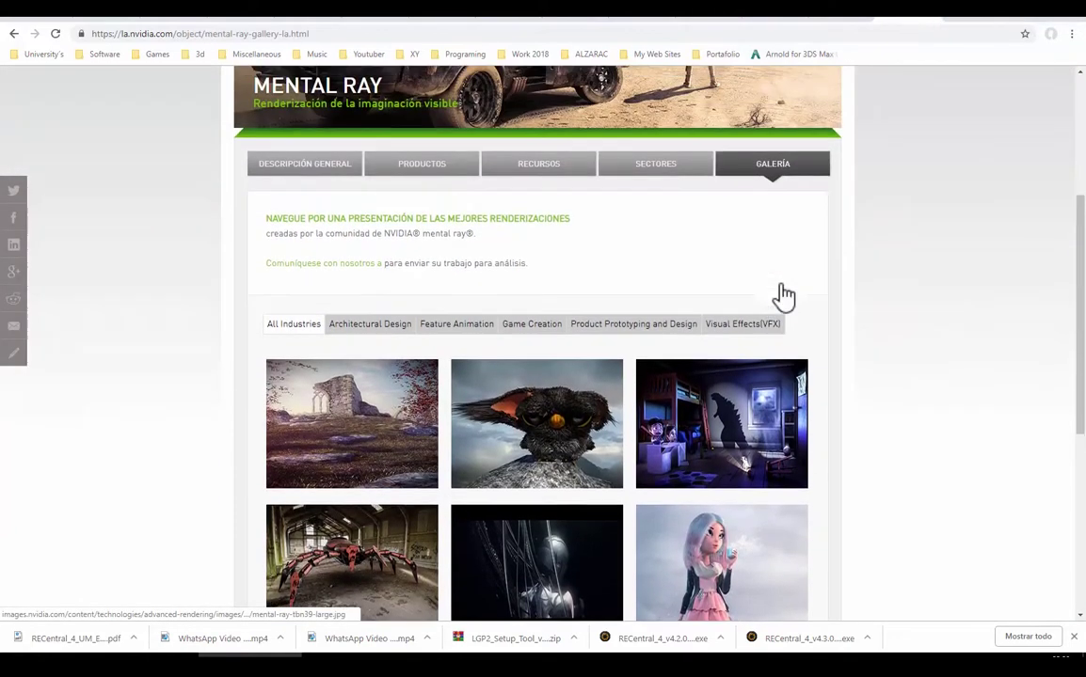
scroll(778, 284, up, 1)
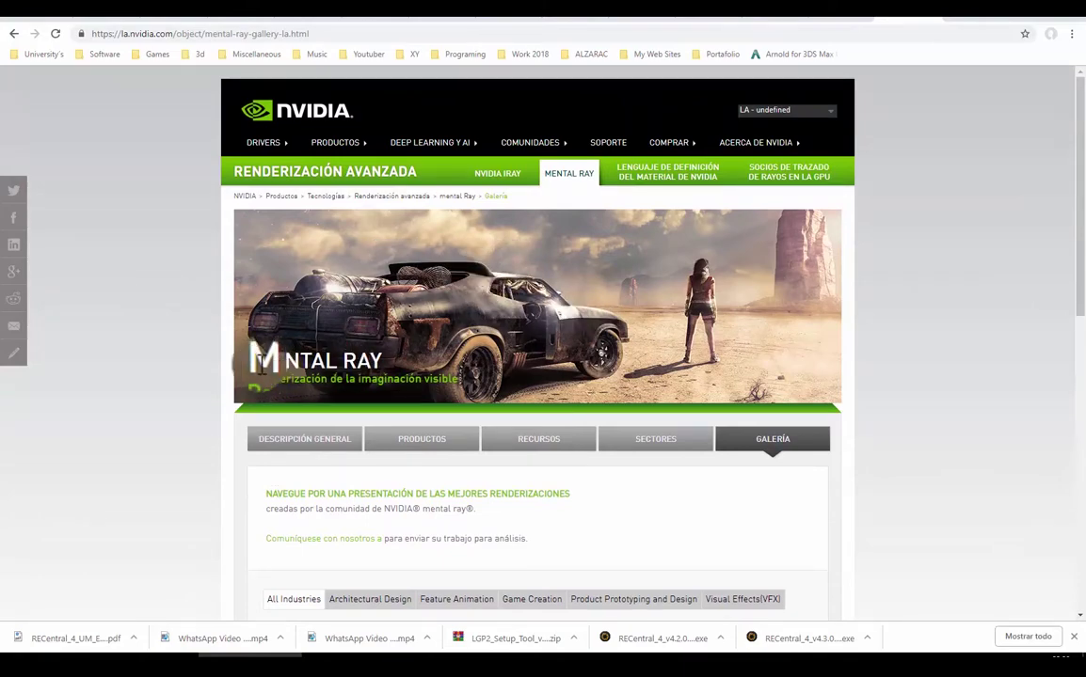
drag(254, 358, 382, 377)
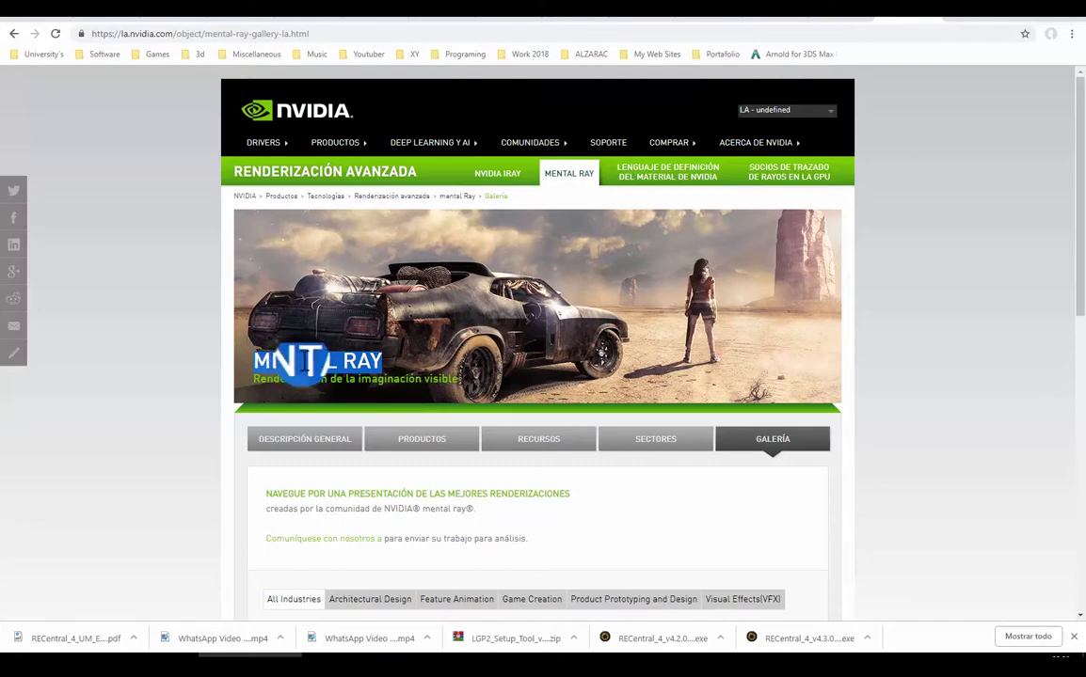
scroll(272, 364, down, 2)
scroll(271, 363, down, 2)
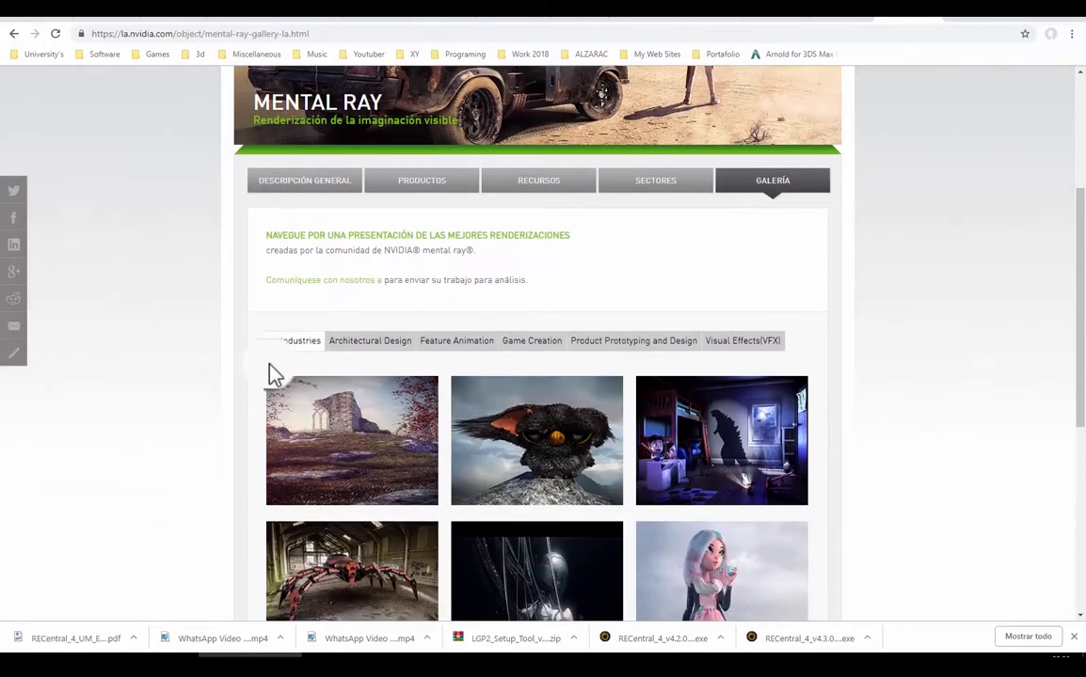
scroll(270, 363, down, 4)
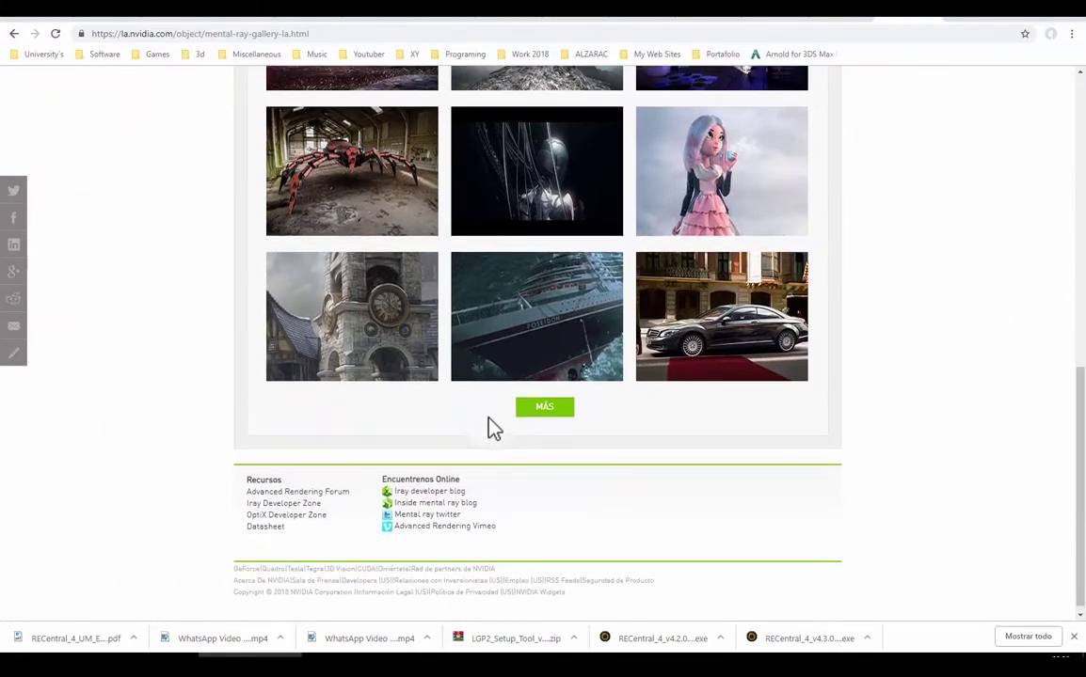
scroll(487, 419, up, 10)
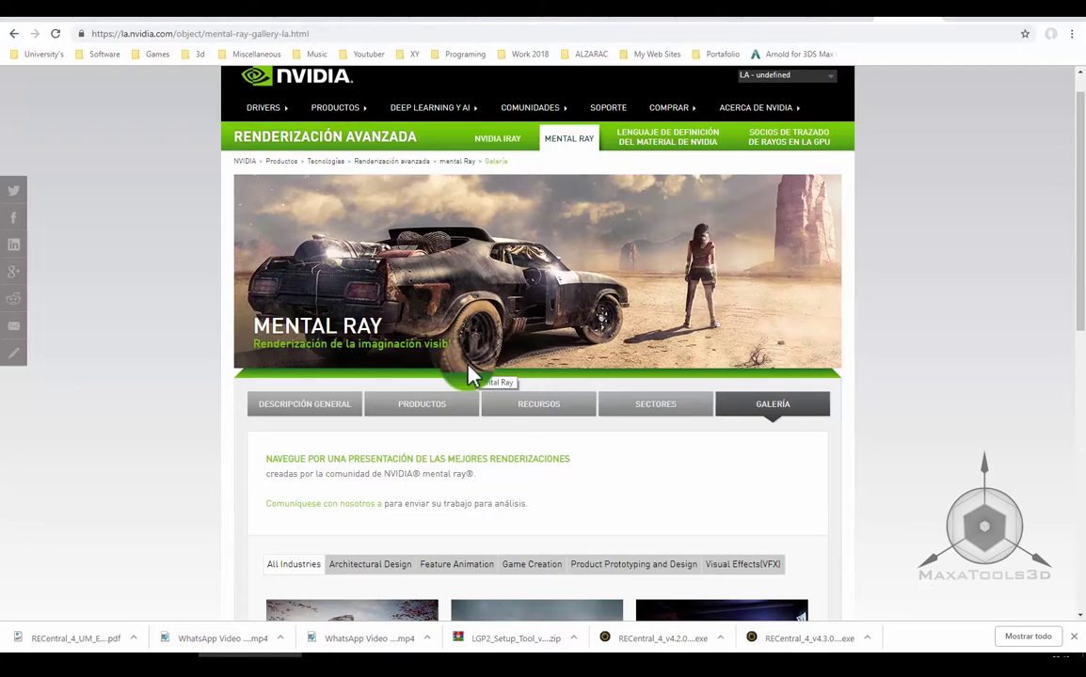
click(602, 18)
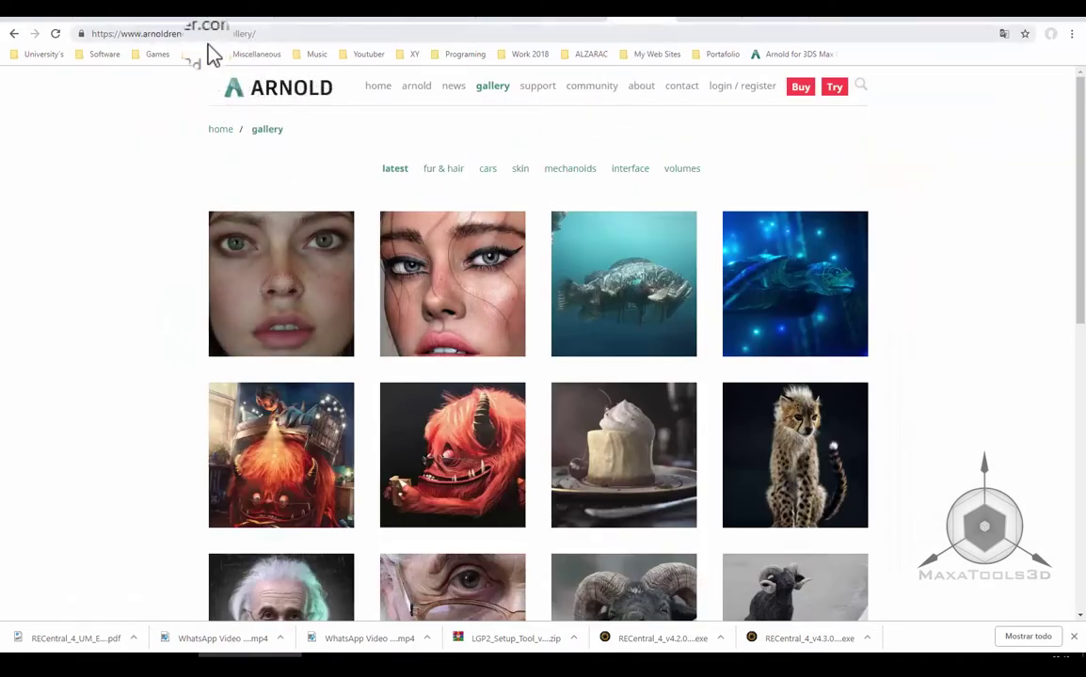
Scroll down the arnoldrenderer.com gallery through its film and game renders
scroll(635, 271, down, 3)
scroll(635, 271, down, 2)
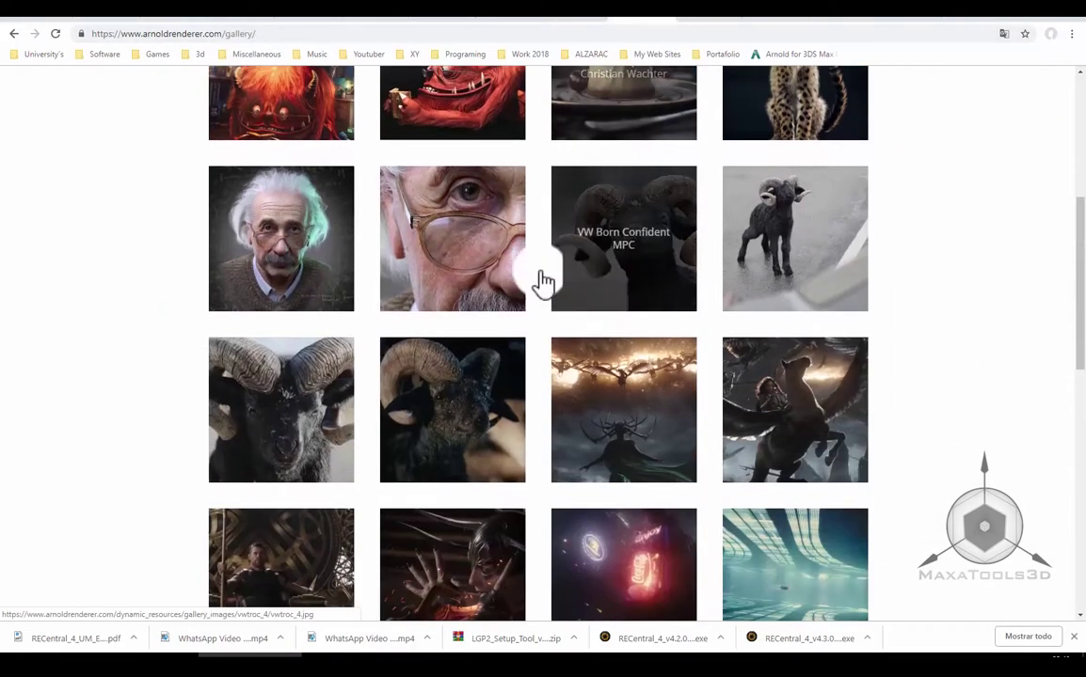
scroll(625, 291, down, 2)
scroll(444, 242, down, 1)
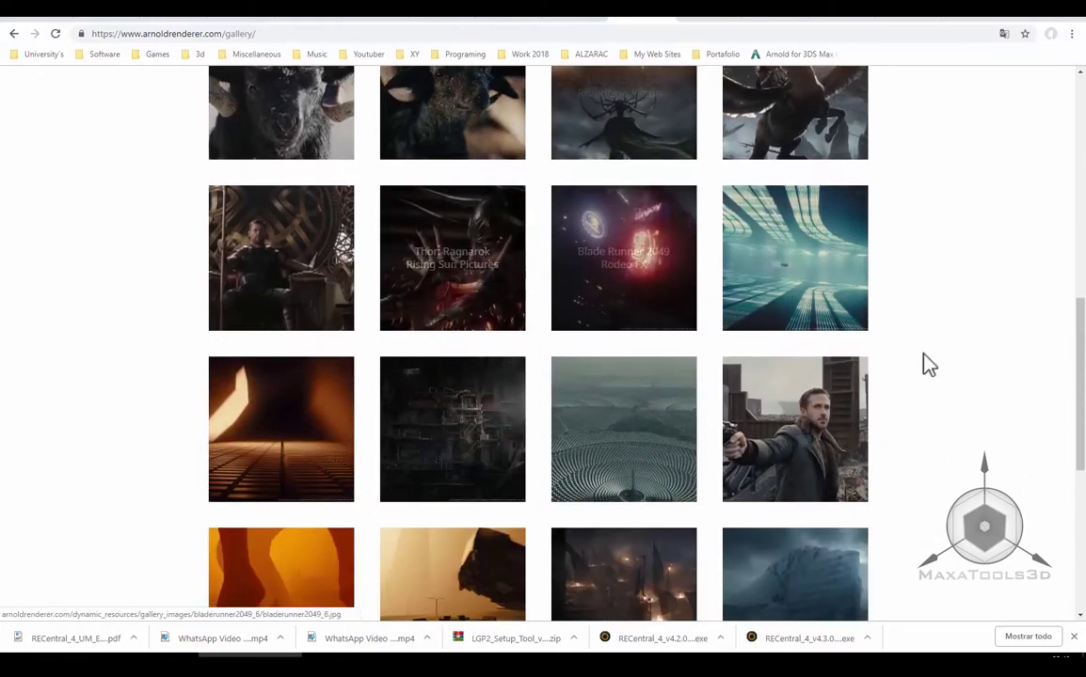
scroll(739, 308, down, 2)
scroll(743, 303, down, 1)
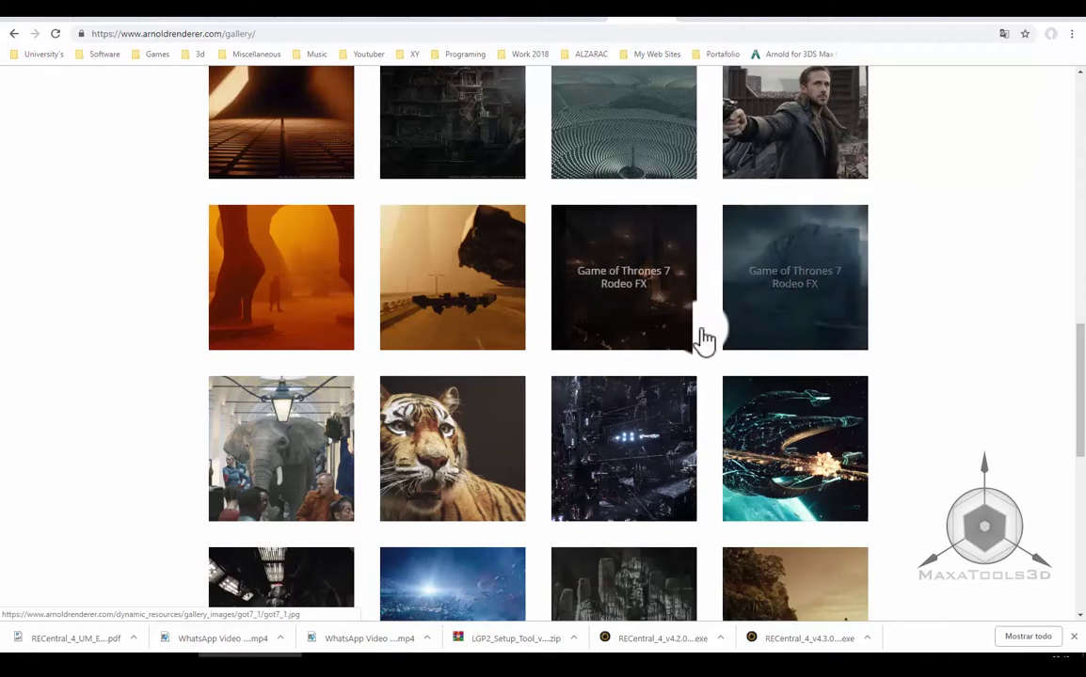
scroll(712, 297, down, 2)
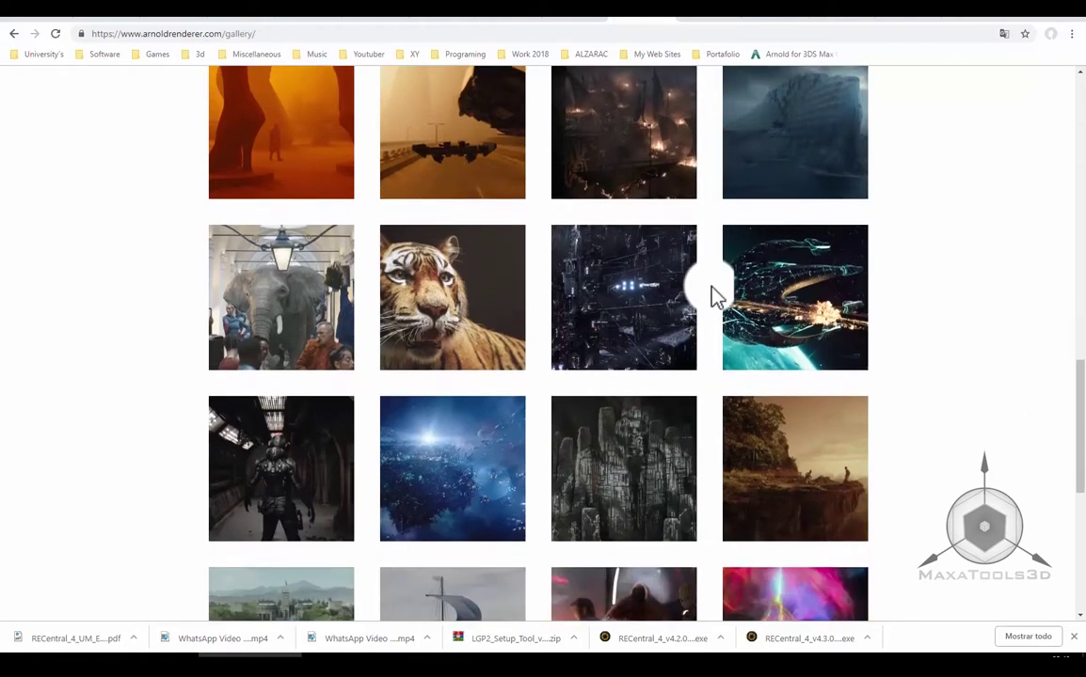
scroll(712, 297, down, 1)
scroll(712, 296, down, 1)
scroll(712, 296, down, 1)
scroll(712, 296, down, 2)
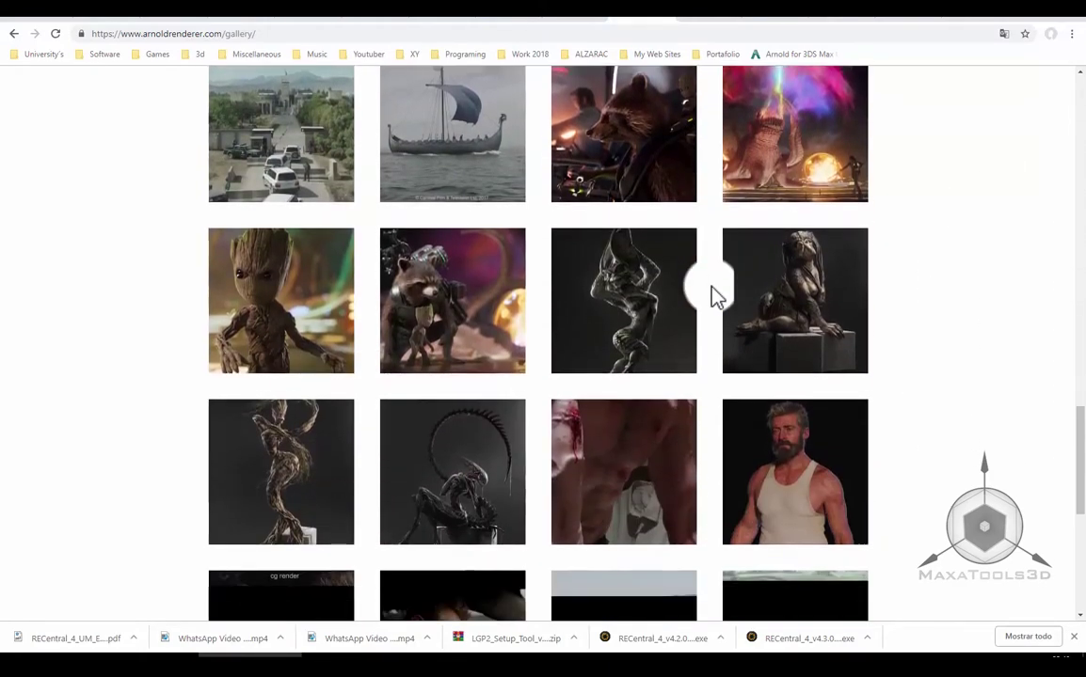
scroll(712, 296, down, 2)
scroll(712, 296, down, 1)
scroll(712, 296, down, 1)
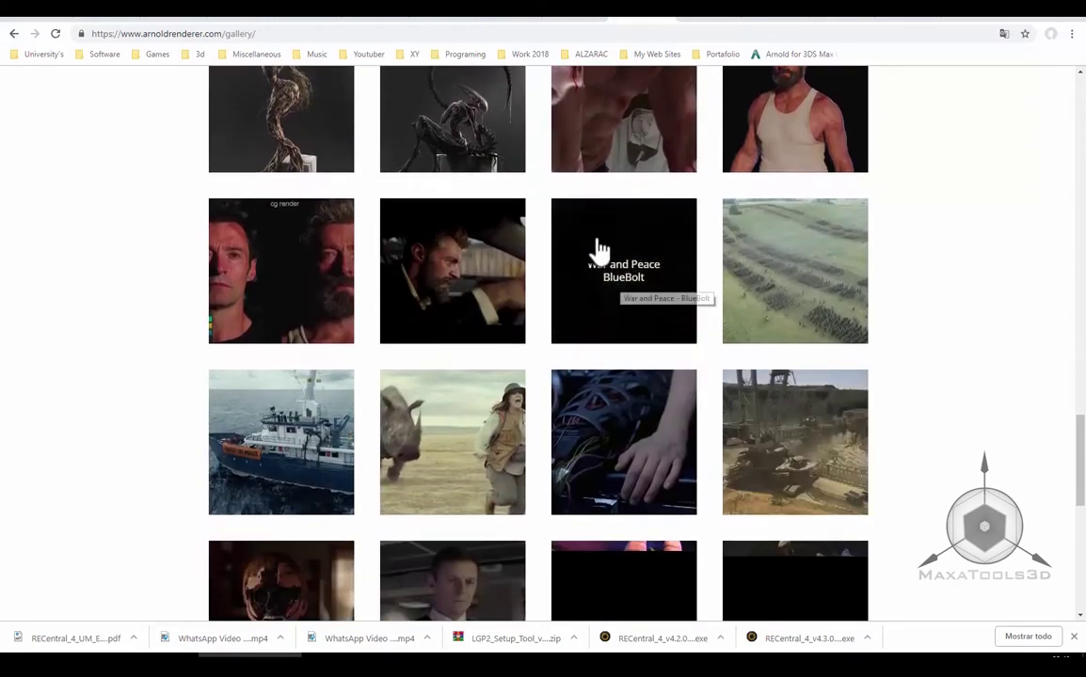
scroll(707, 286, down, 1)
scroll(703, 277, down, 2)
scroll(704, 278, down, 1)
scroll(704, 278, down, 1)
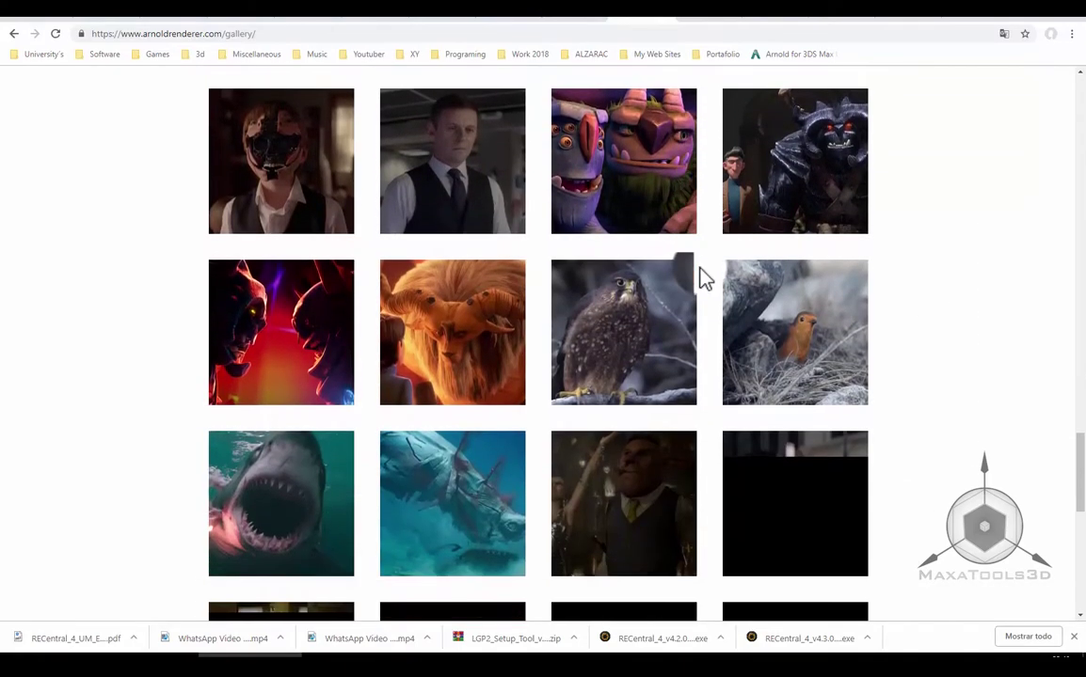
scroll(704, 278, down, 2)
scroll(701, 277, down, 2)
scroll(692, 278, down, 1)
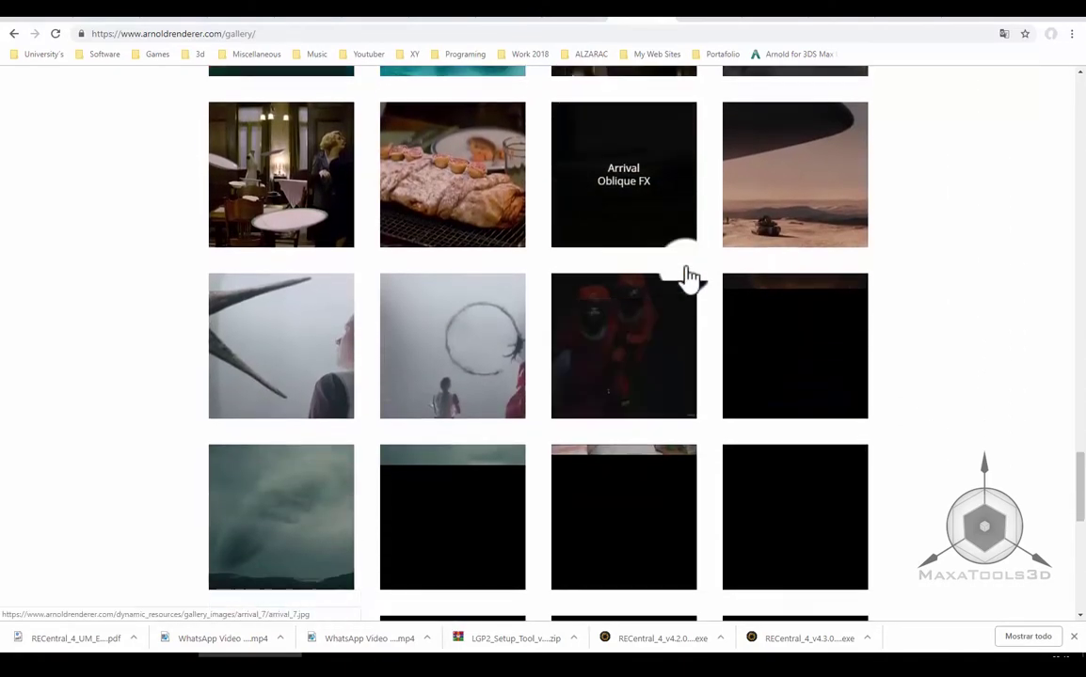
scroll(689, 278, down, 2)
scroll(690, 278, down, 1)
scroll(689, 278, down, 2)
scroll(690, 279, down, 2)
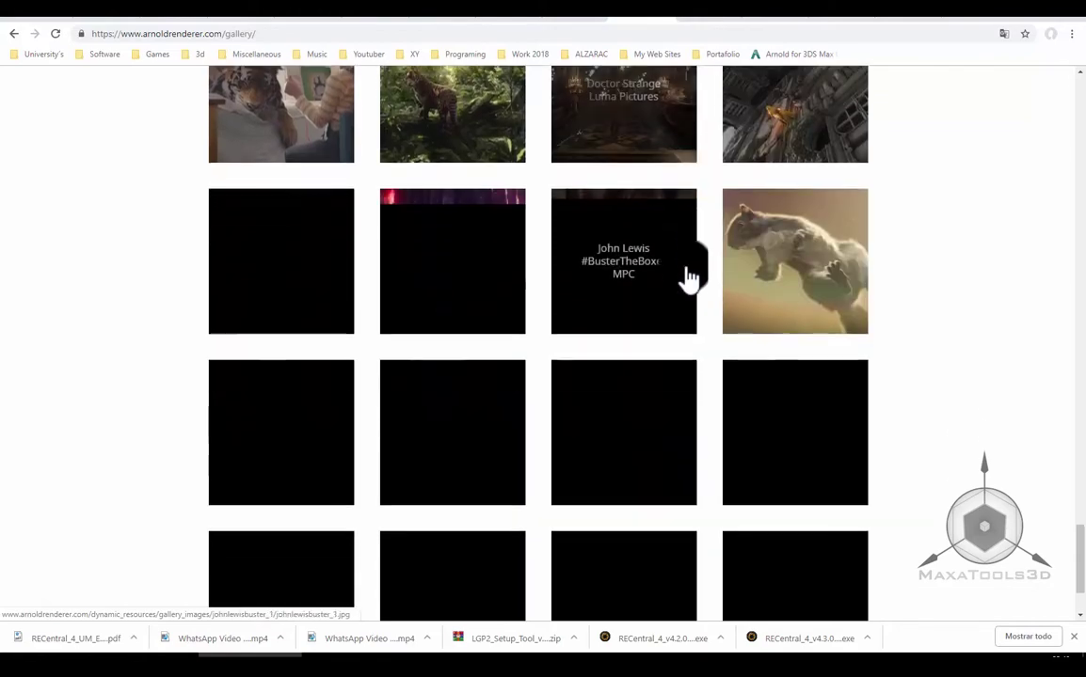
scroll(689, 278, down, 1)
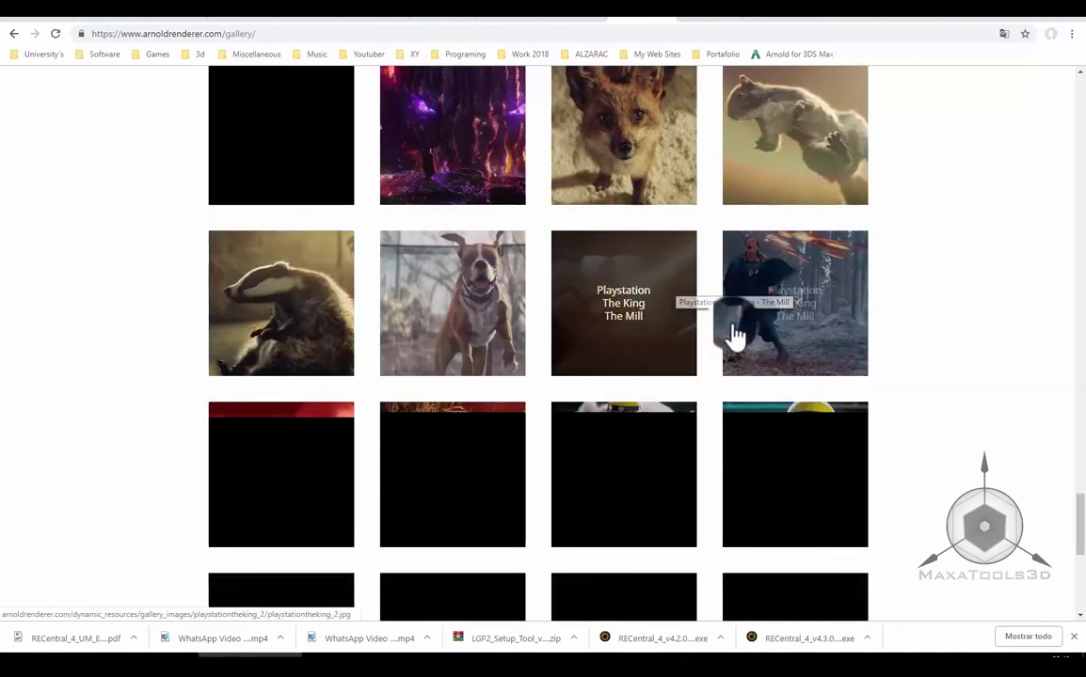
scroll(428, 294, down, 2)
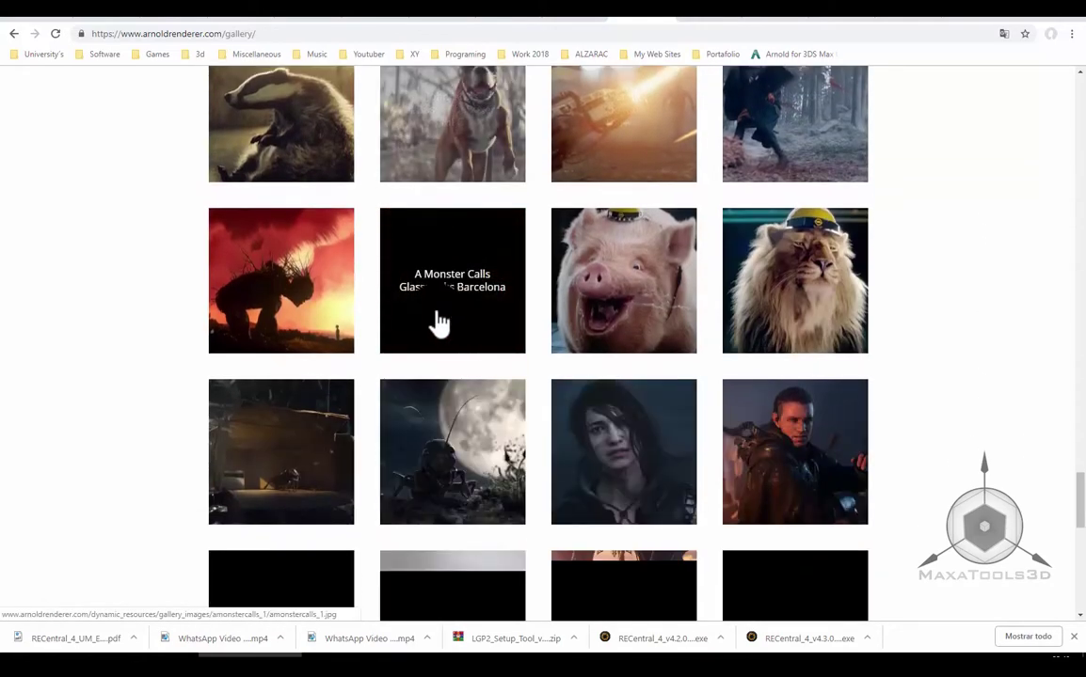
scroll(439, 323, down, 2)
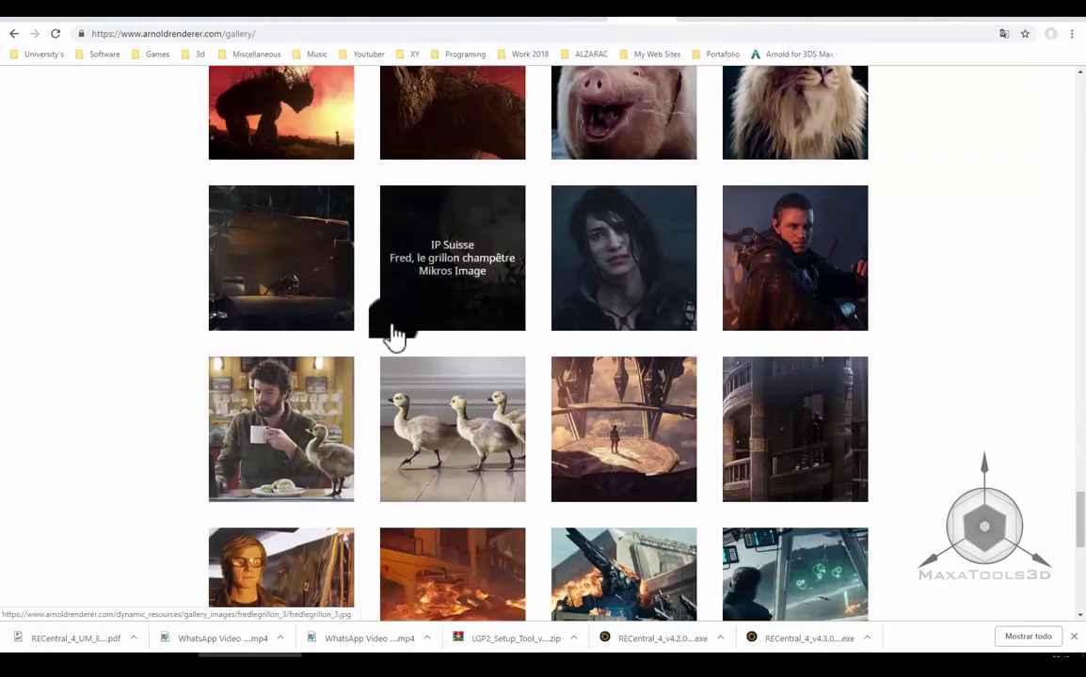
scroll(588, 393, down, 2)
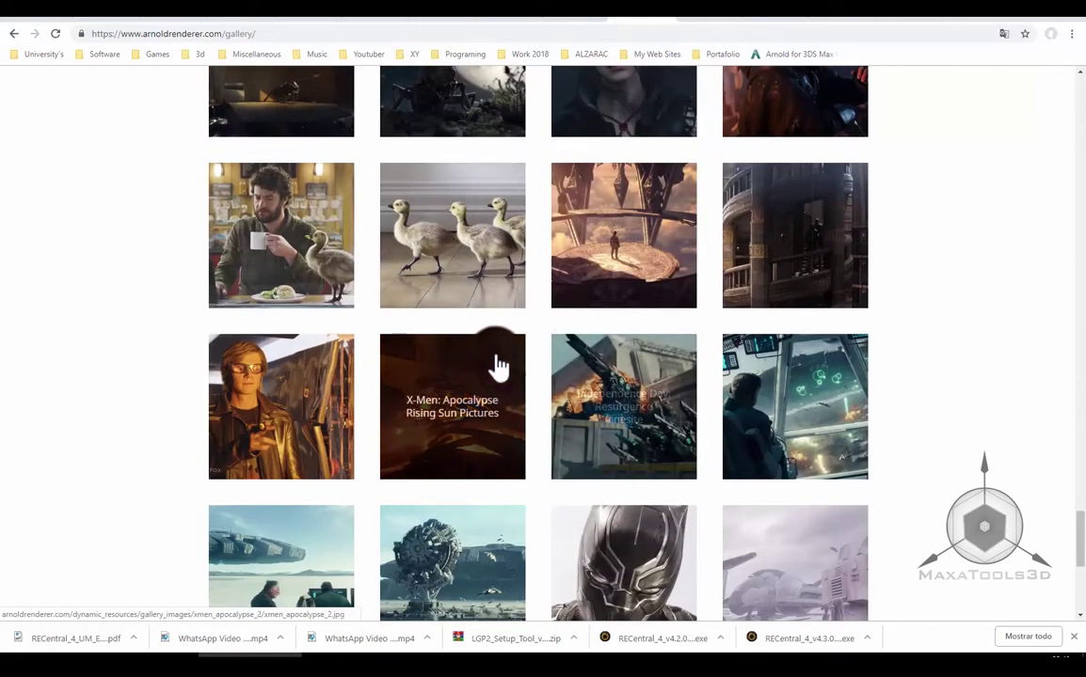
scroll(487, 373, down, 2)
scroll(477, 380, down, 2)
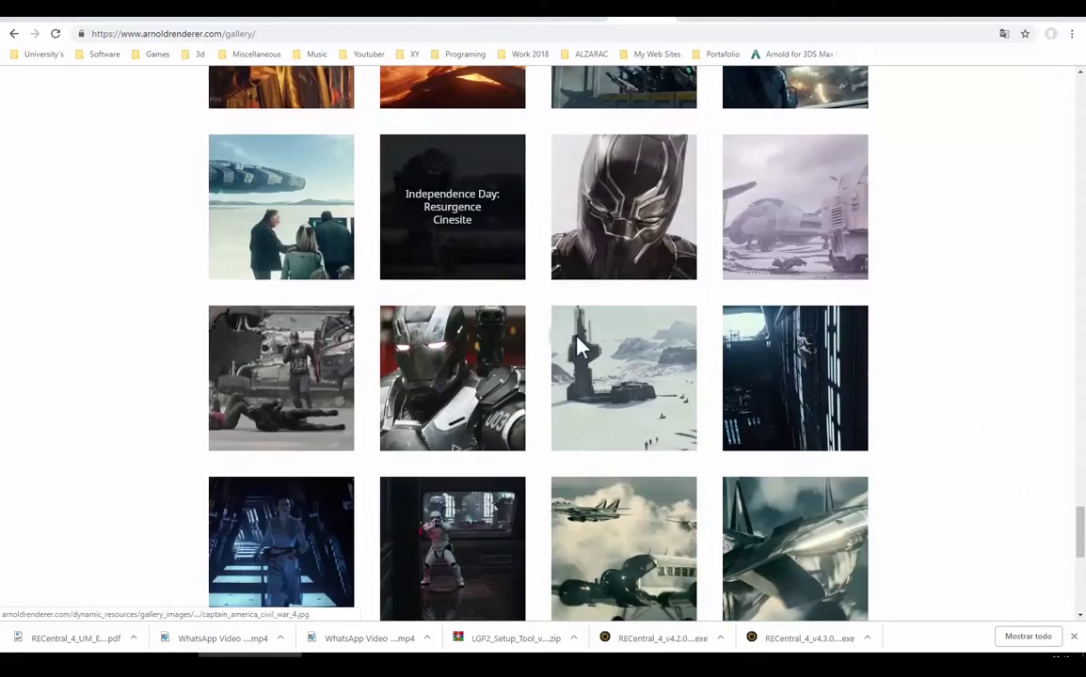
scroll(598, 424, down, 1)
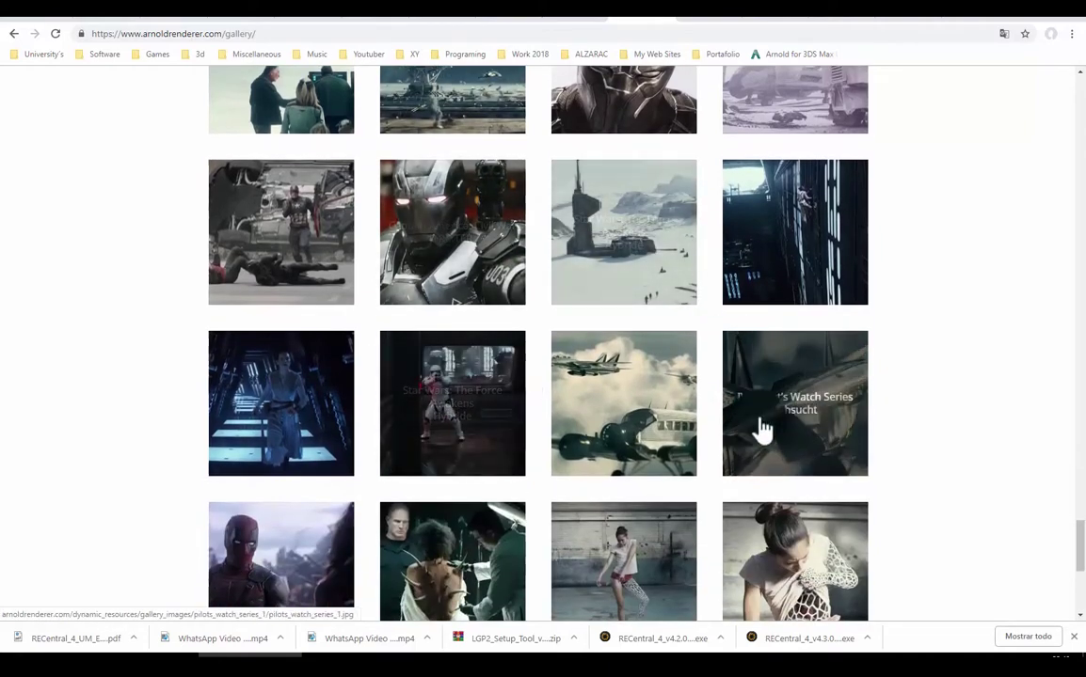
scroll(577, 323, down, 2)
scroll(579, 329, down, 2)
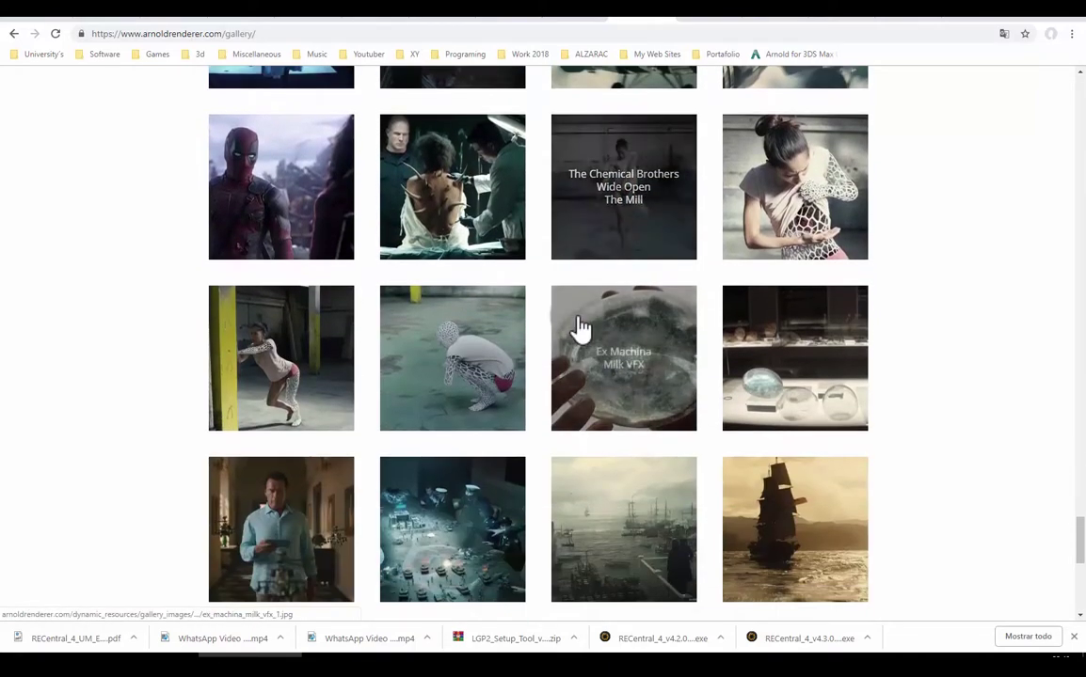
scroll(578, 327, down, 2)
scroll(577, 327, down, 1)
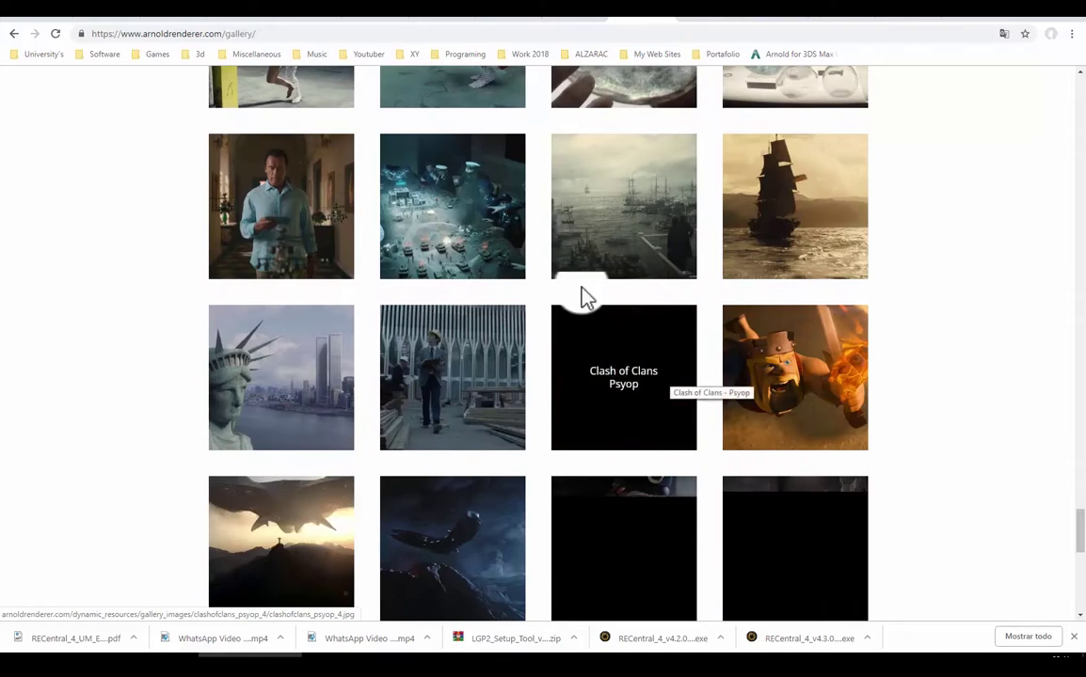
scroll(675, 243, down, 2)
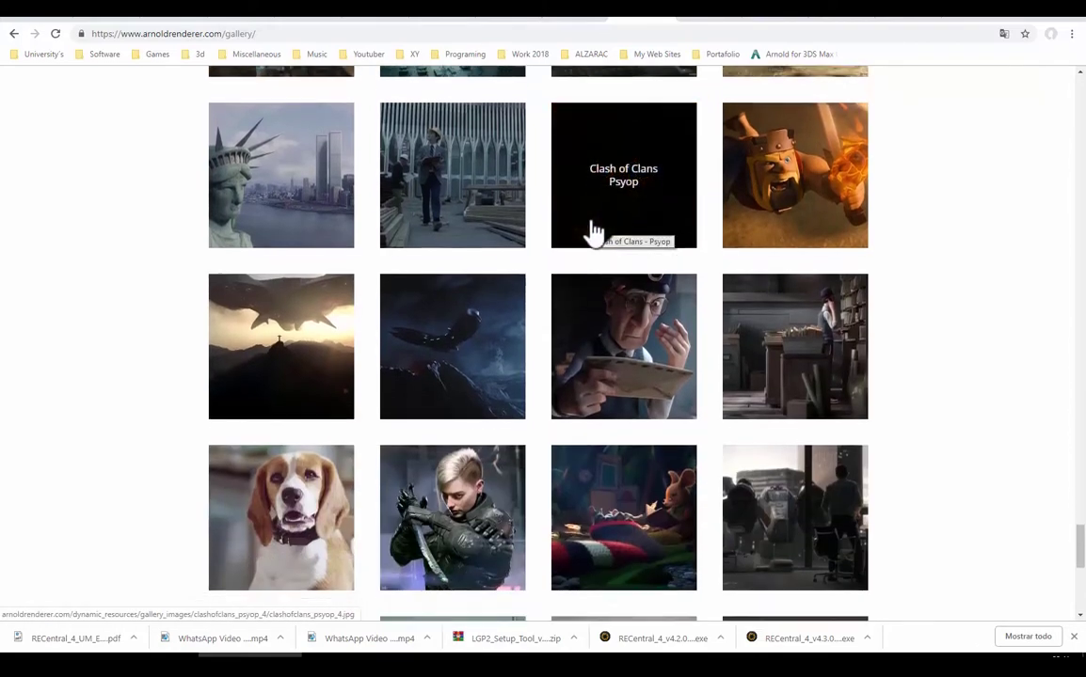
scroll(594, 231, down, 1)
scroll(594, 231, down, 2)
scroll(593, 230, down, 1)
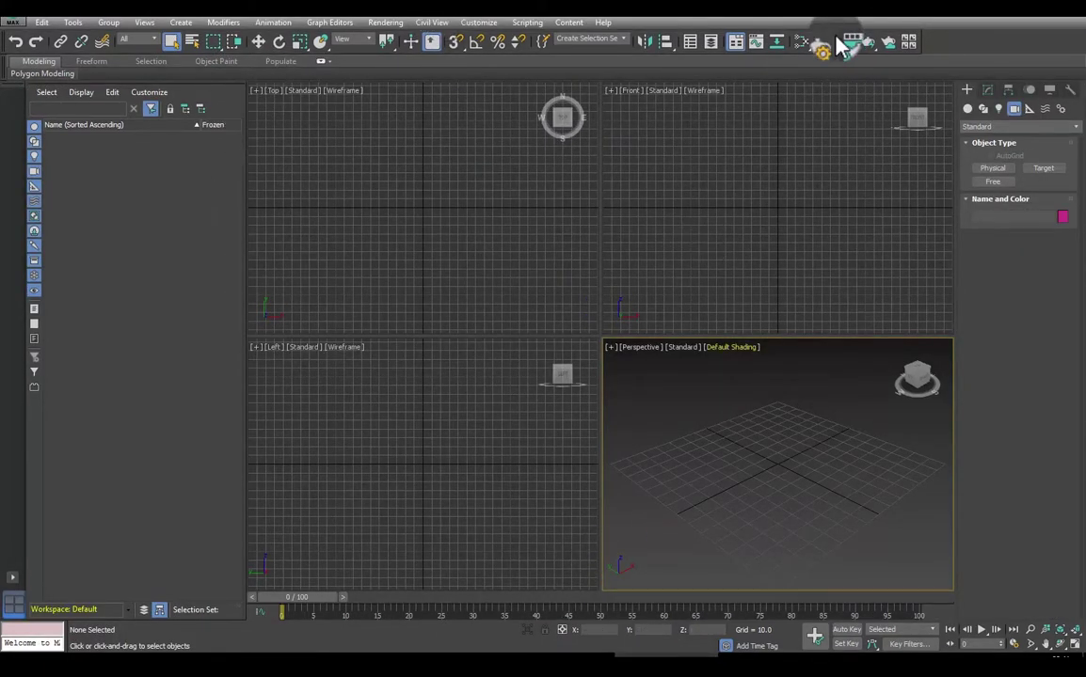
Open Render Setup with F10 and reposition its window
key(F10)
drag(842, 82, 616, 82)
click(696, 75)
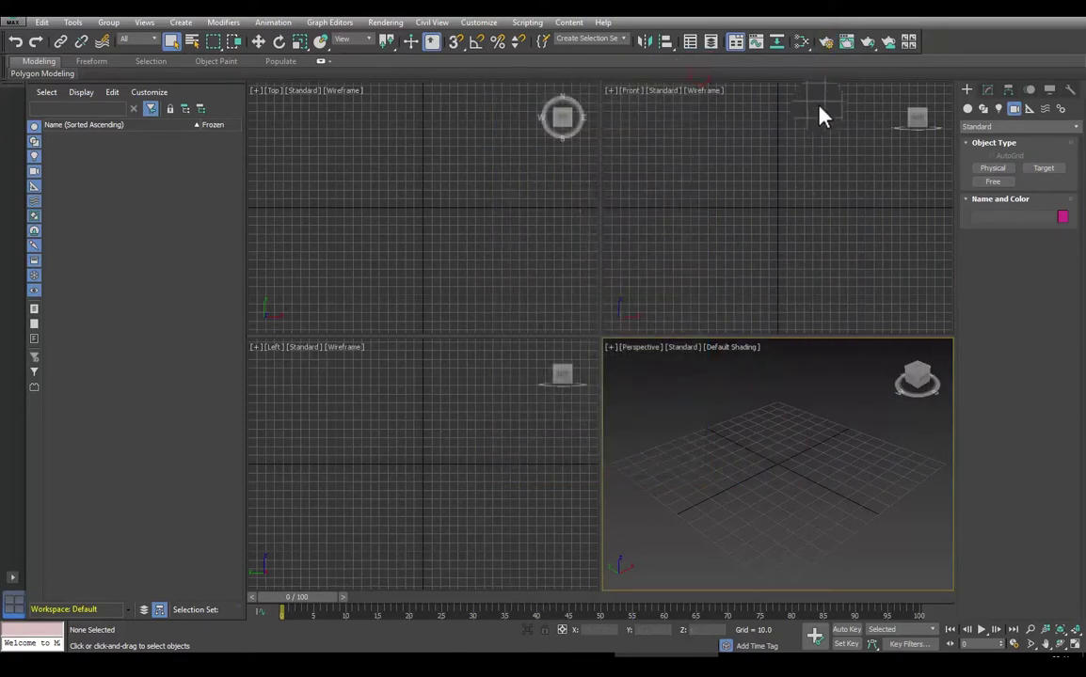
click(827, 47)
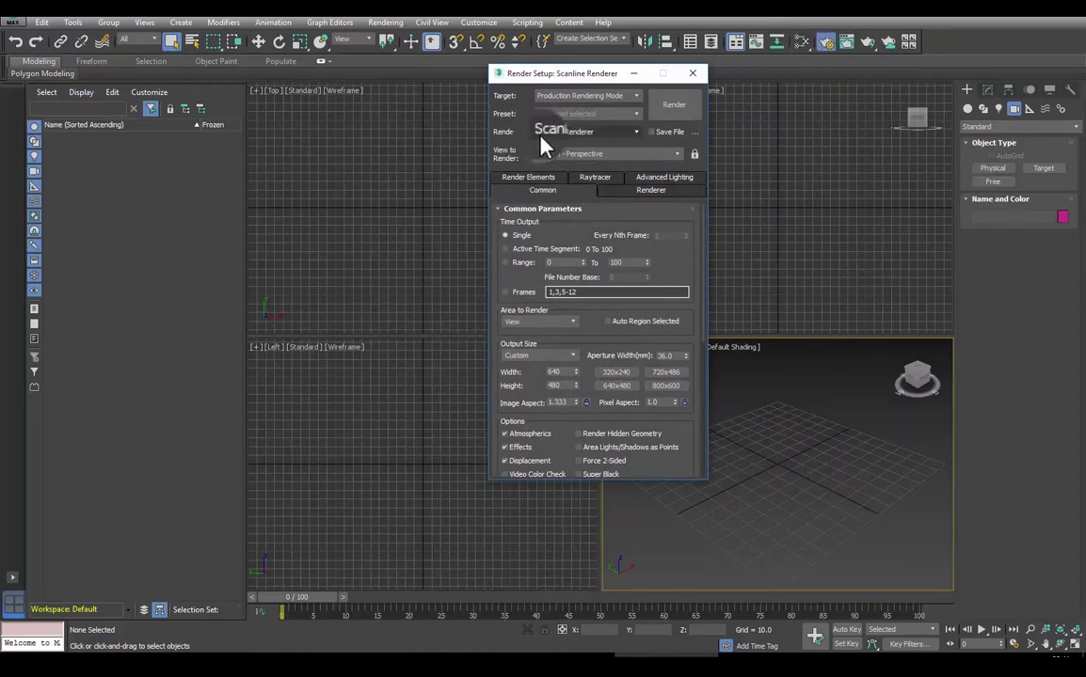
Set the production renderer to NVIDIA mental ray, expand Assign Renderer, and open the Slate Material Editor
click(551, 133)
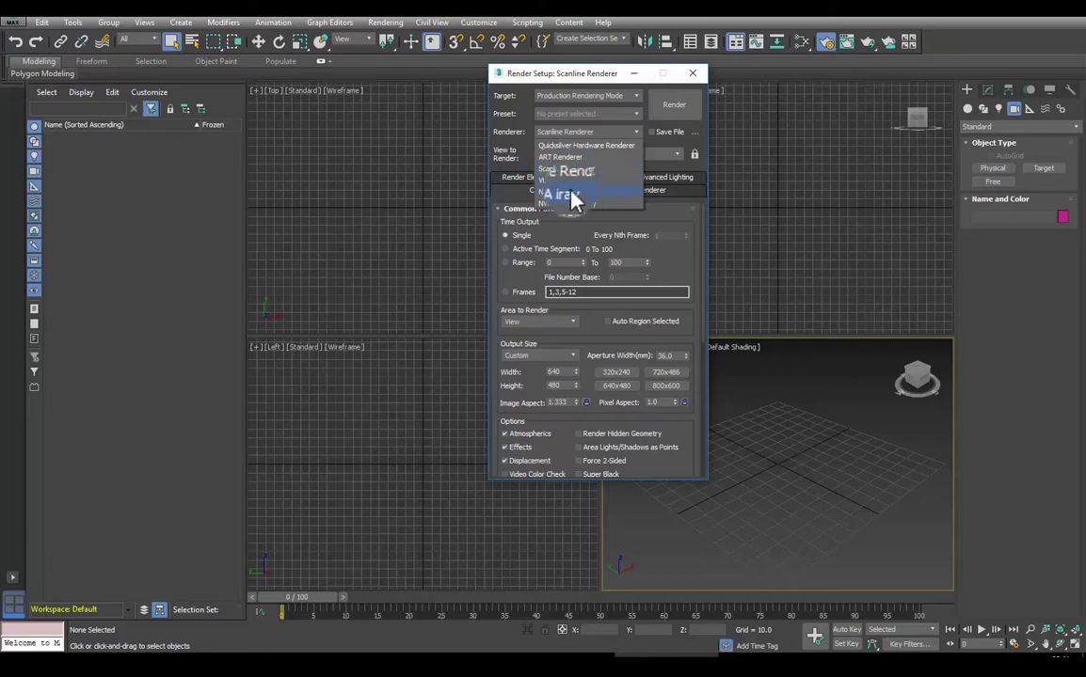
click(569, 209)
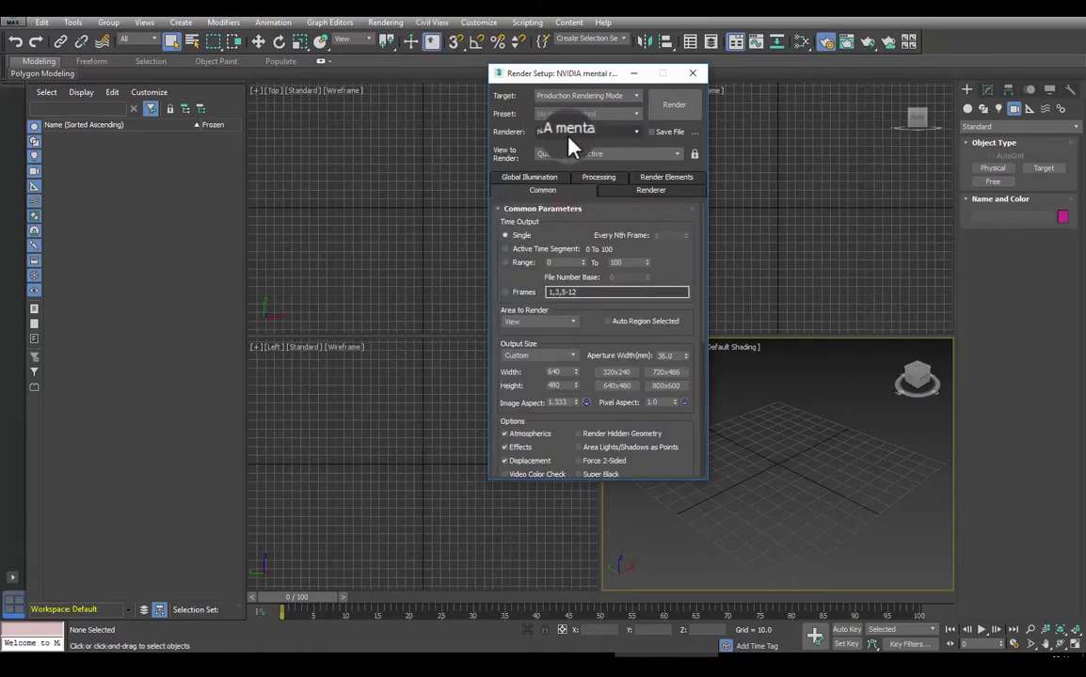
drag(612, 80, 797, 100)
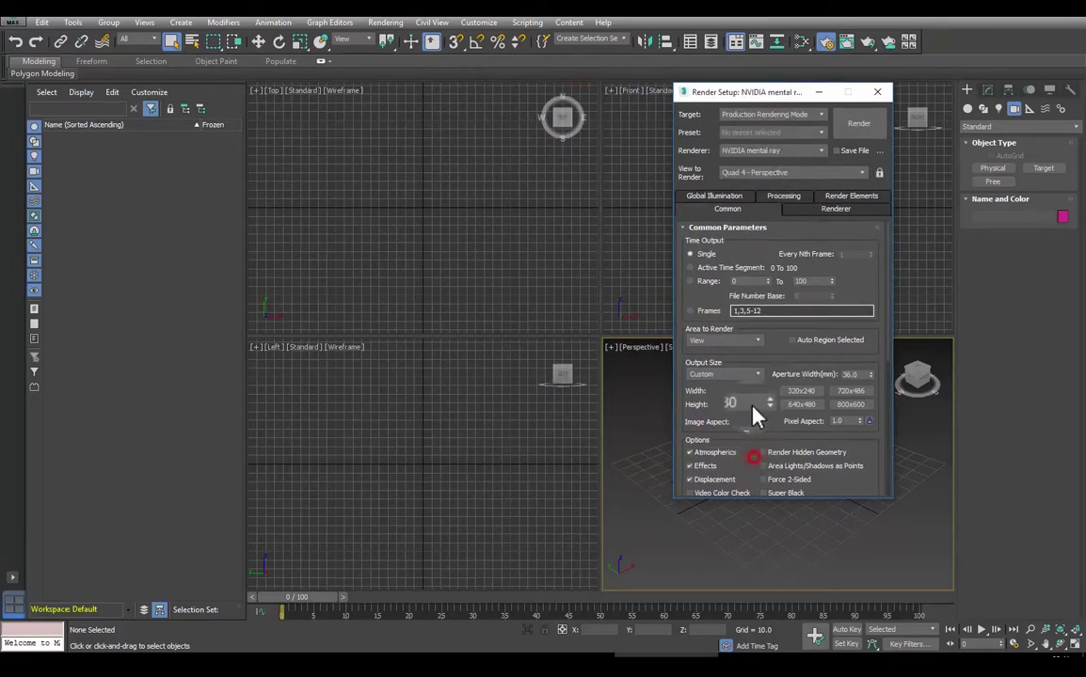
drag(743, 443, 734, 113)
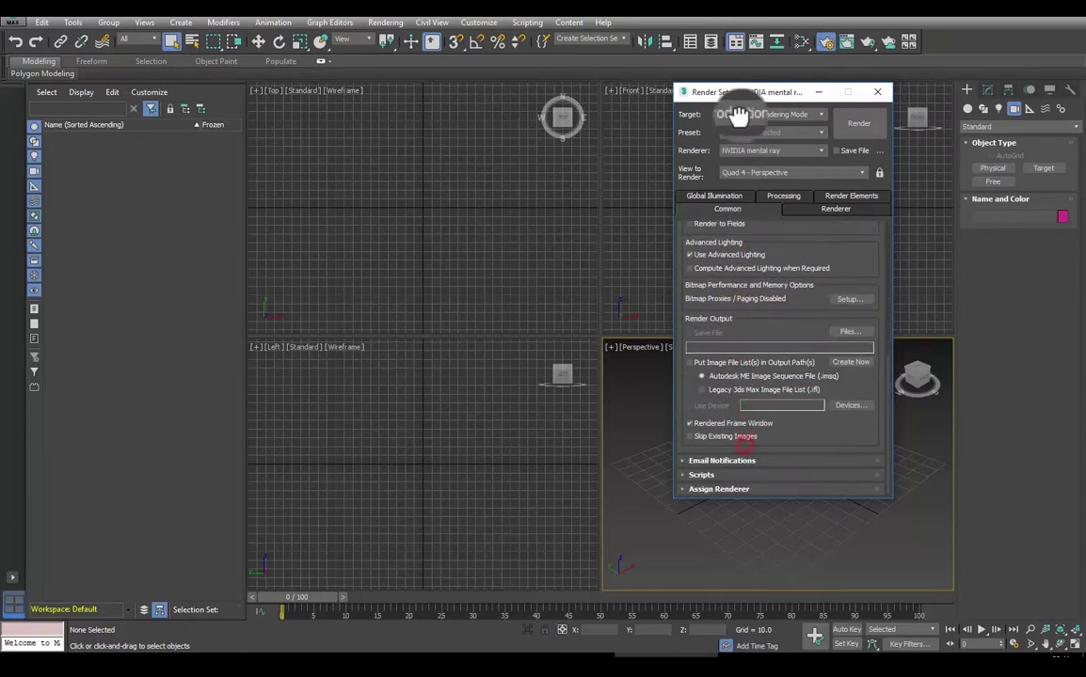
click(696, 483)
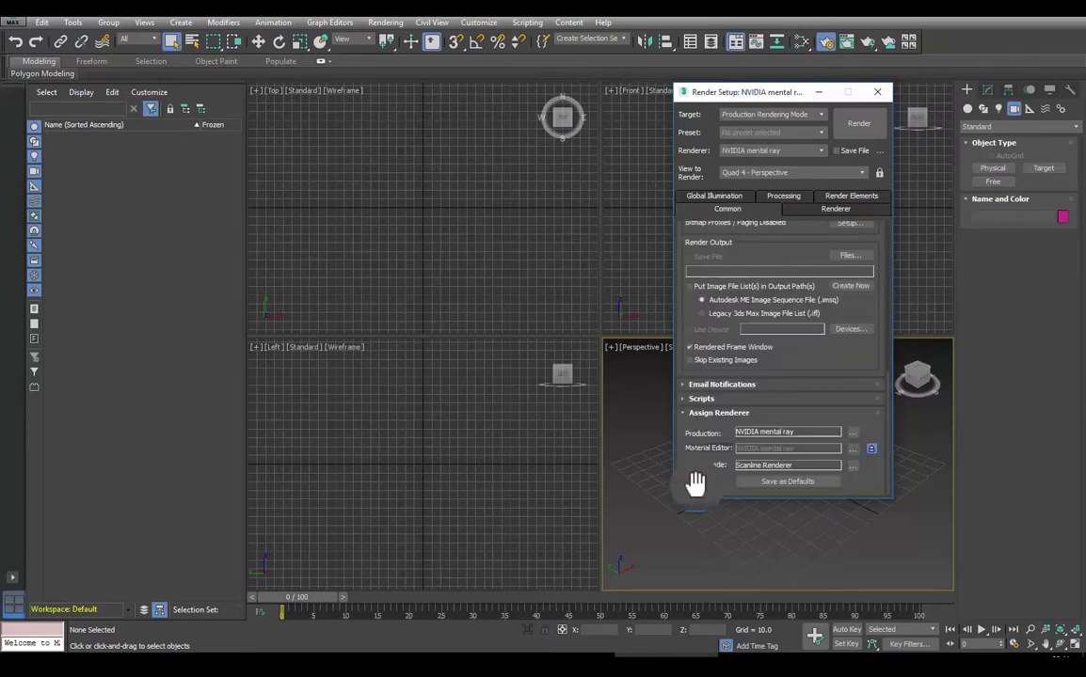
click(689, 318)
click(801, 42)
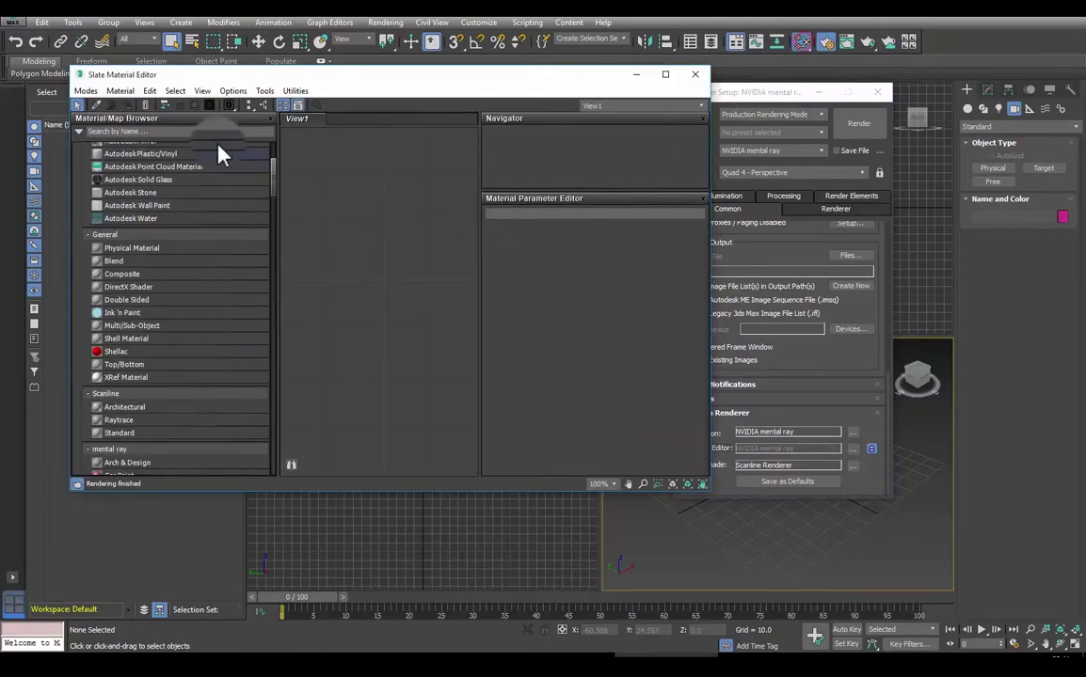
drag(334, 73, 304, 85)
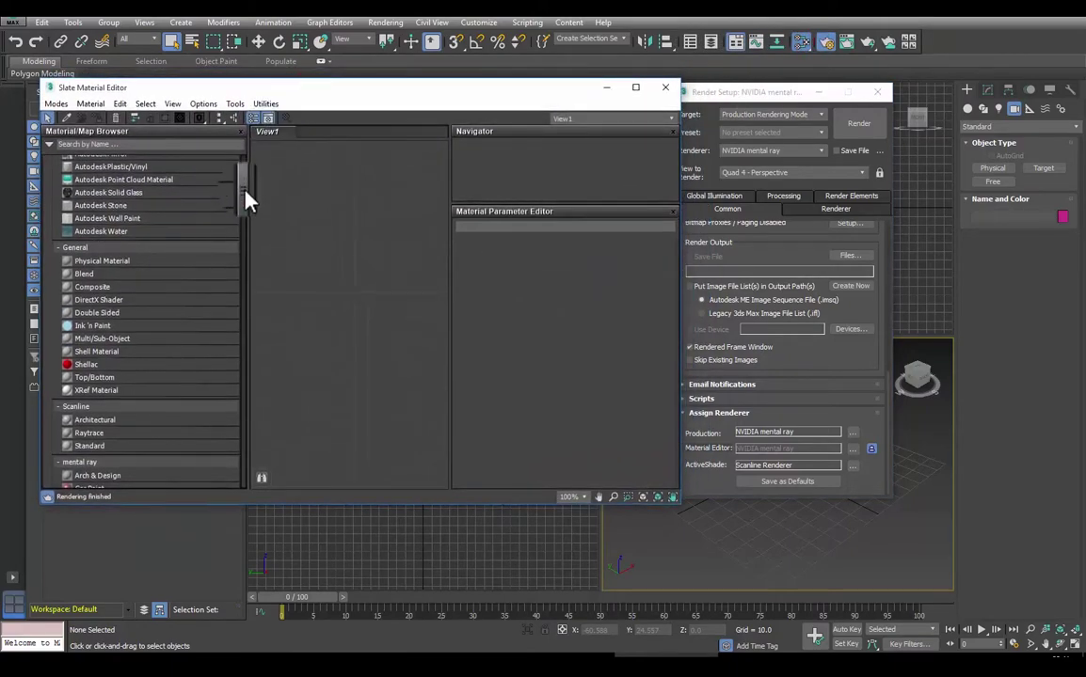
drag(243, 188, 246, 158)
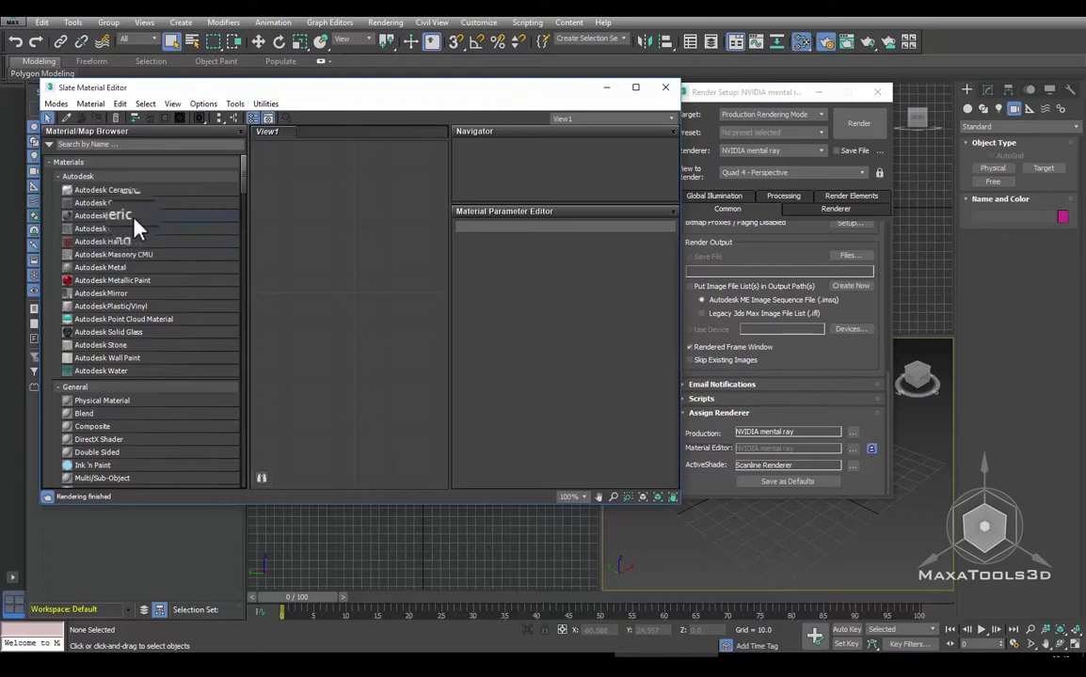
click(111, 294)
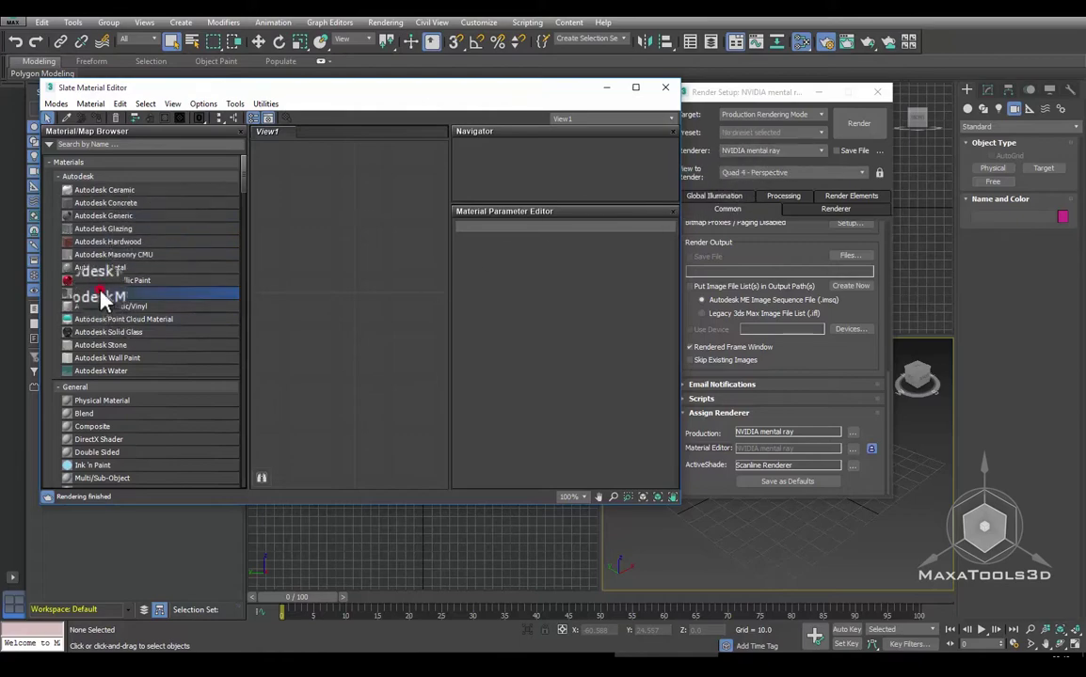
scroll(103, 315, down, 3)
scroll(109, 318, up, 1)
scroll(104, 301, up, 3)
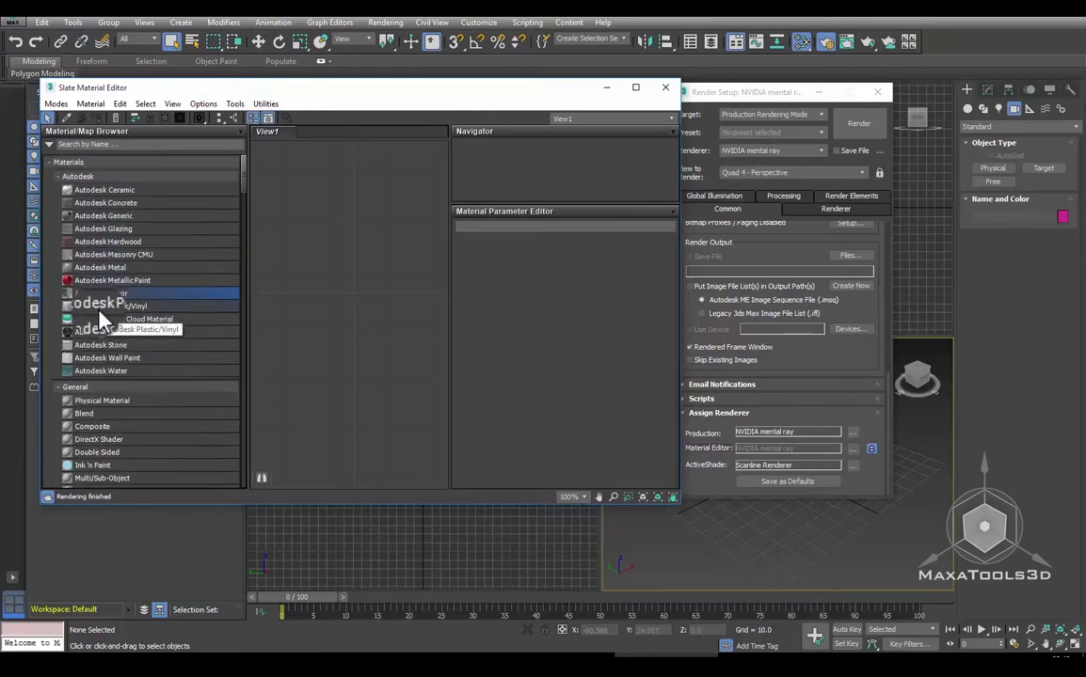
scroll(90, 268, down, 2)
scroll(82, 230, up, 2)
scroll(108, 285, down, 2)
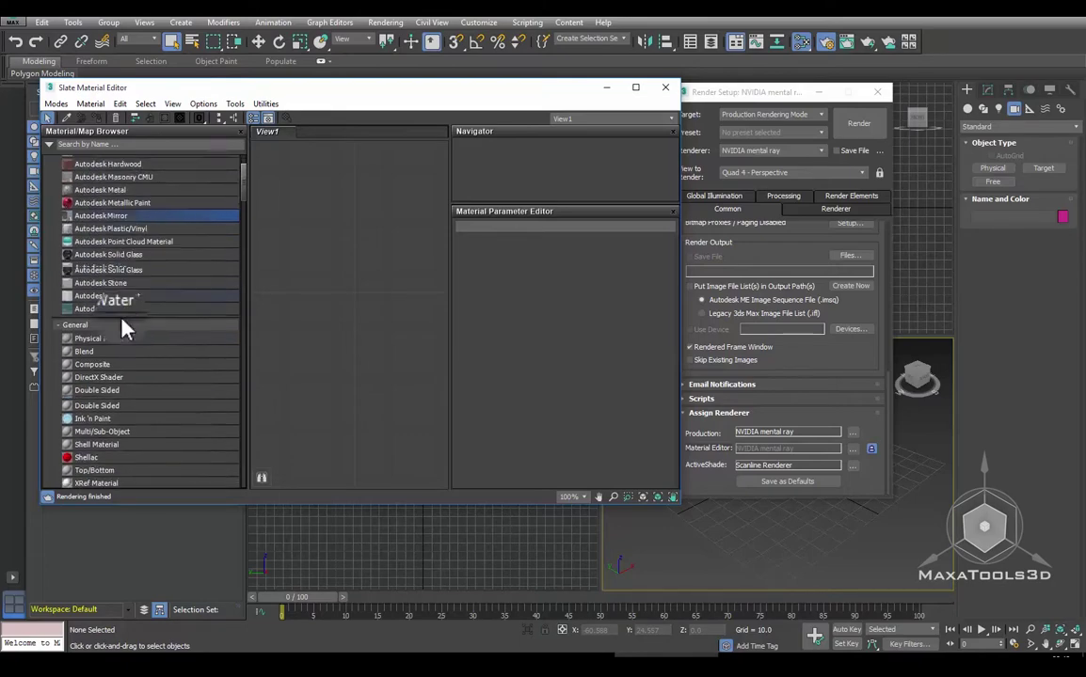
scroll(122, 320, down, 2)
scroll(132, 334, up, 2)
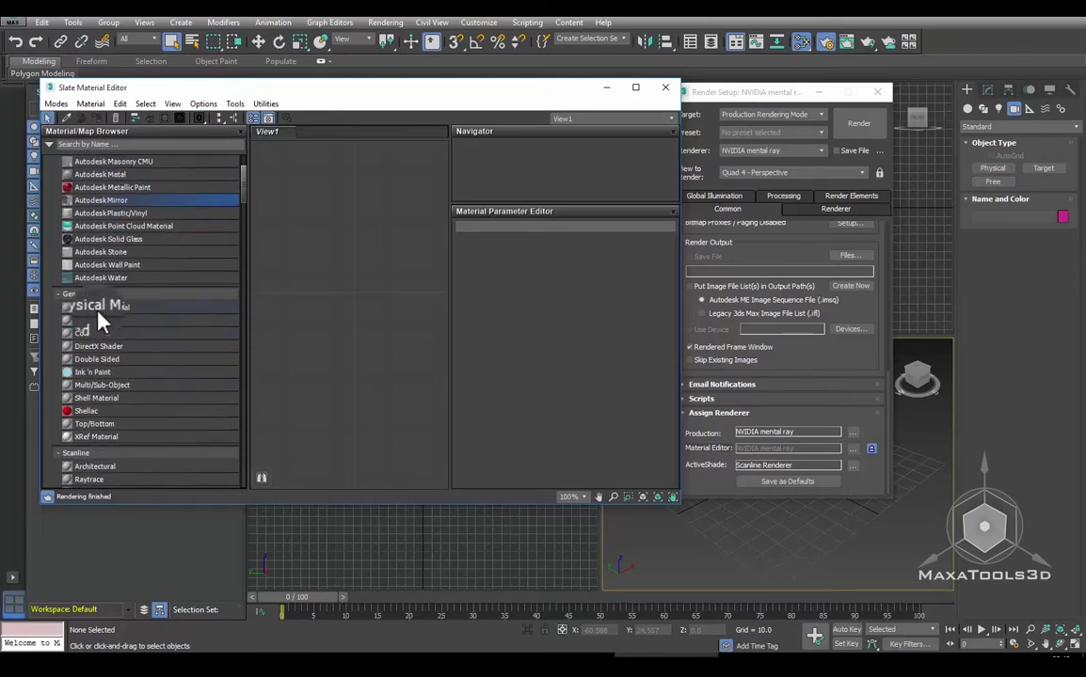
scroll(195, 414, down, 2)
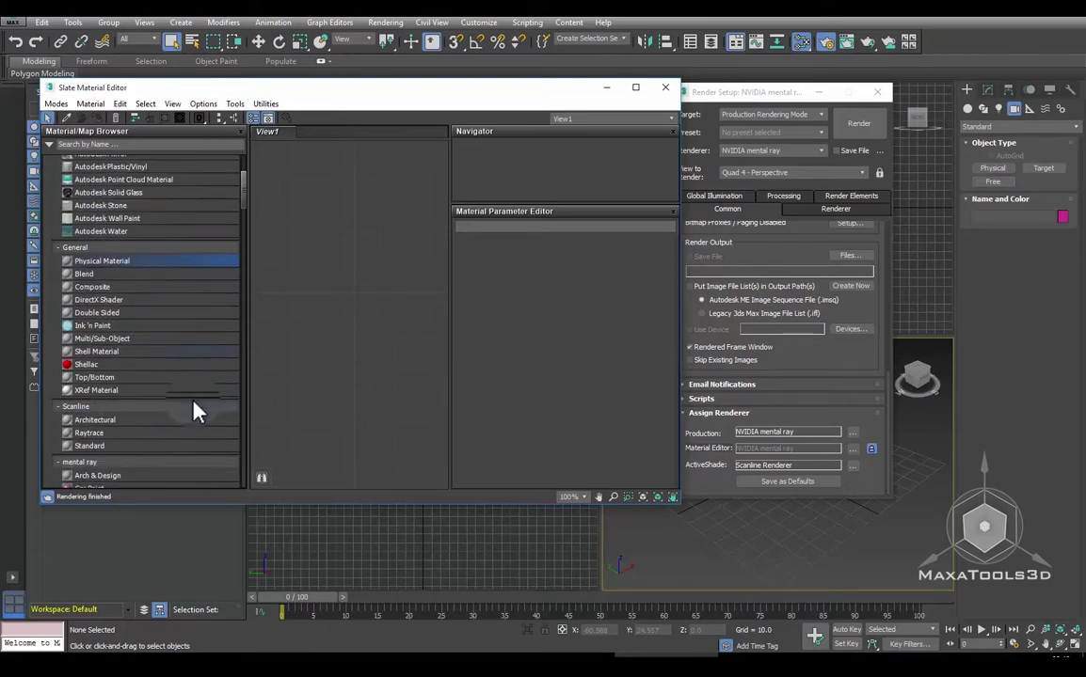
scroll(179, 386, down, 4)
scroll(165, 364, down, 2)
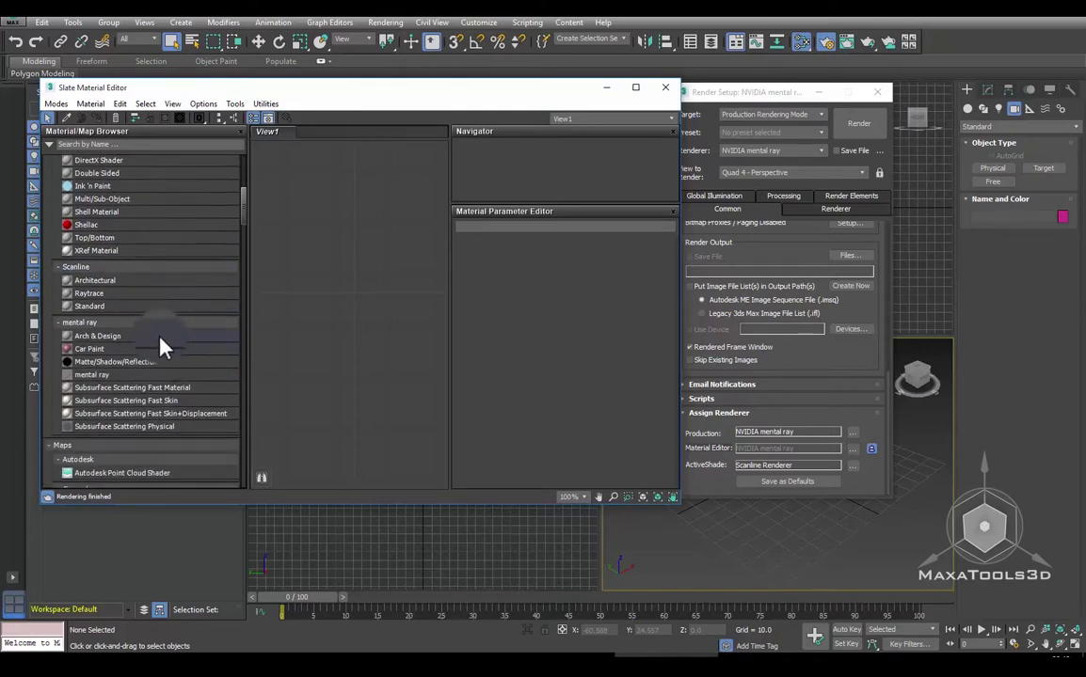
Toggle the renderer to Scanline and back to NVIDIA mental ray, then list the Standard light types
scroll(127, 306, down, 4)
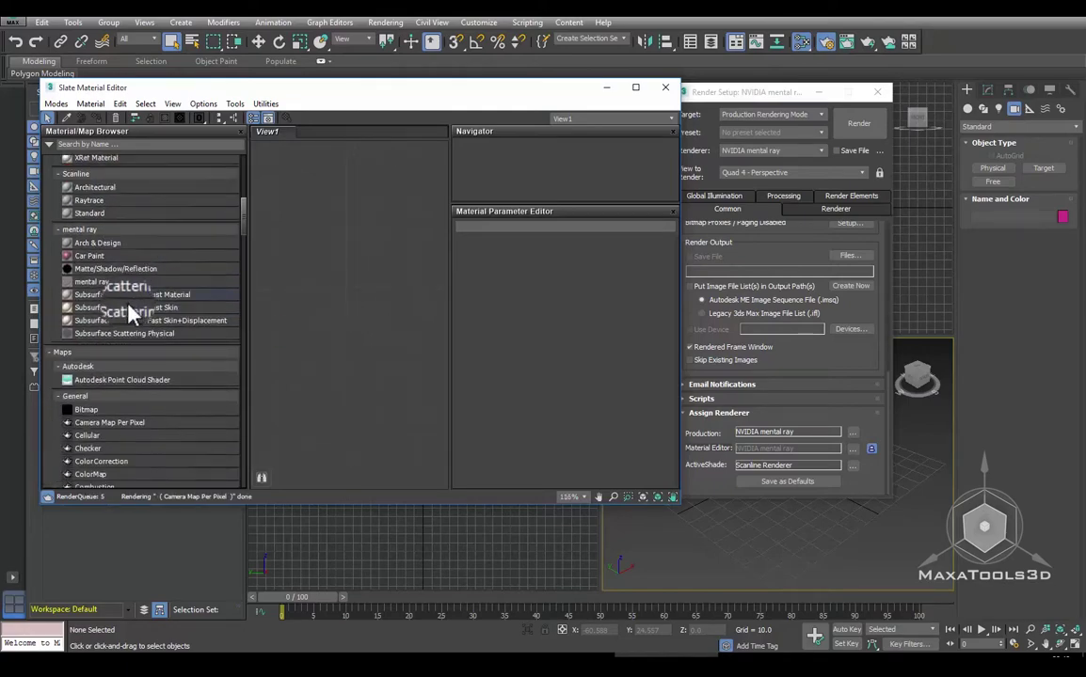
scroll(129, 313, down, 7)
scroll(117, 300, up, 2)
scroll(113, 292, up, 6)
scroll(118, 292, up, 8)
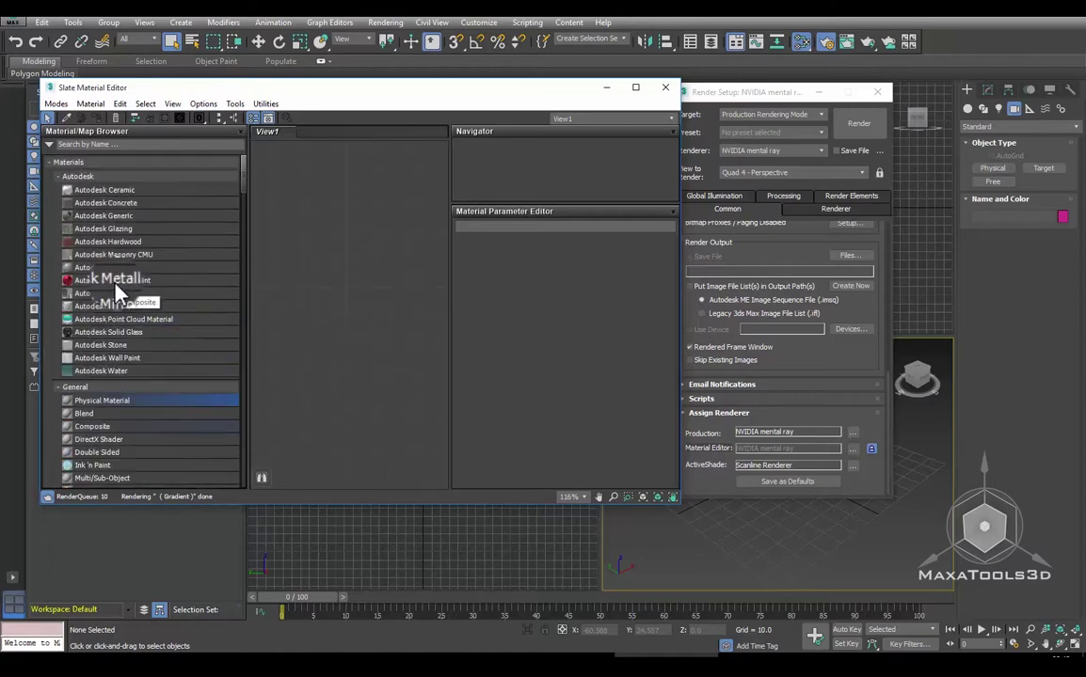
click(731, 153)
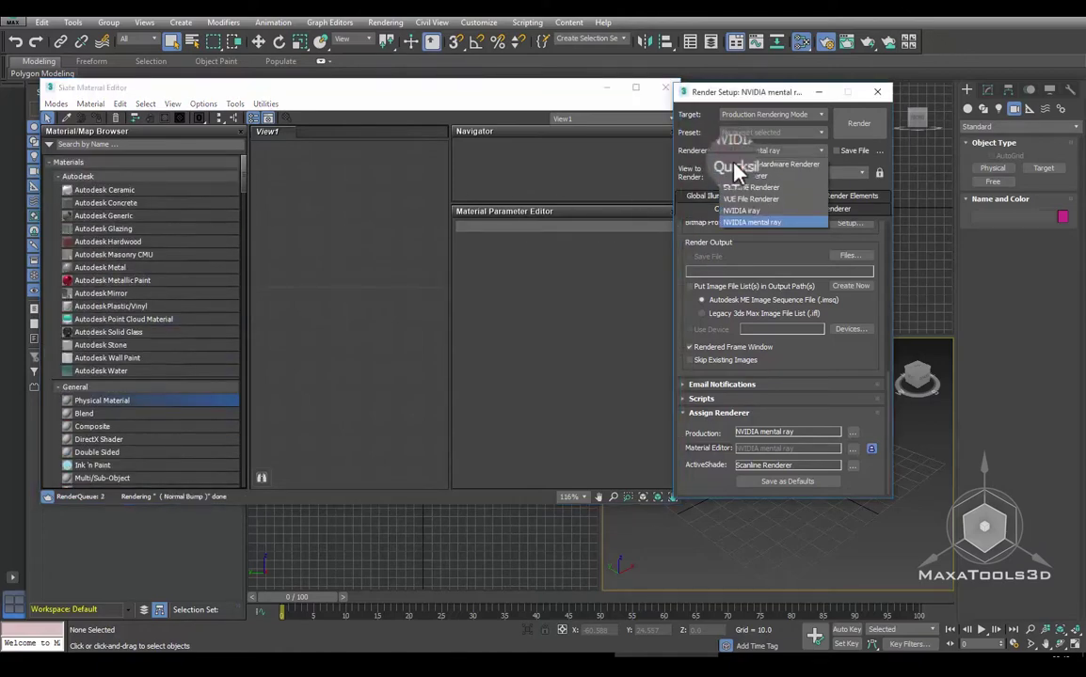
click(745, 188)
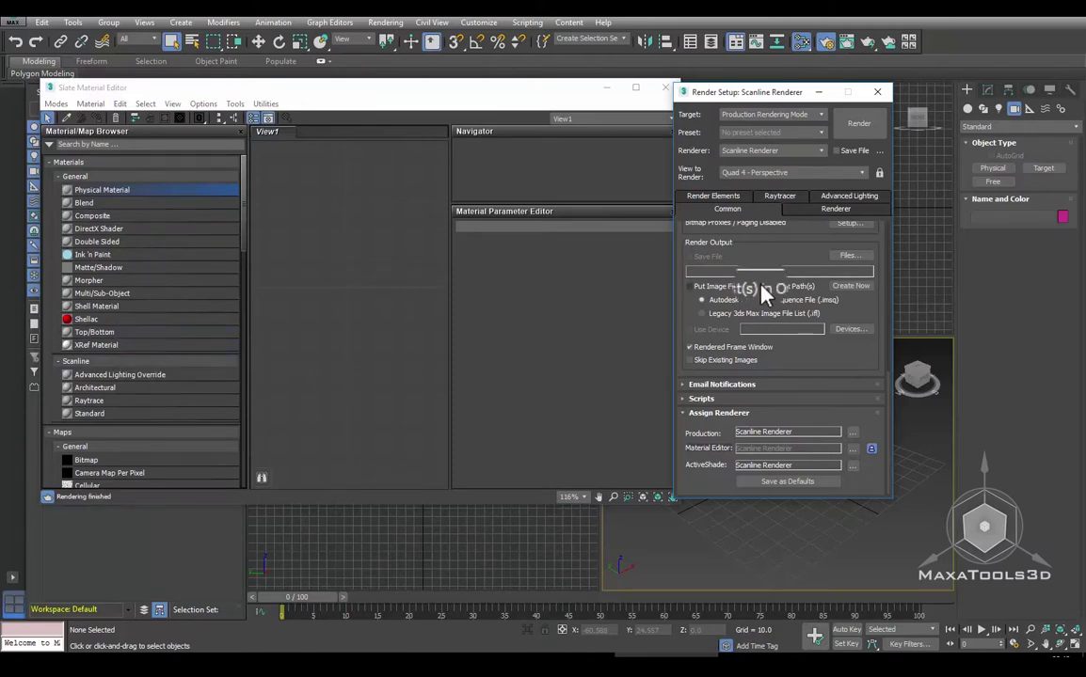
click(743, 152)
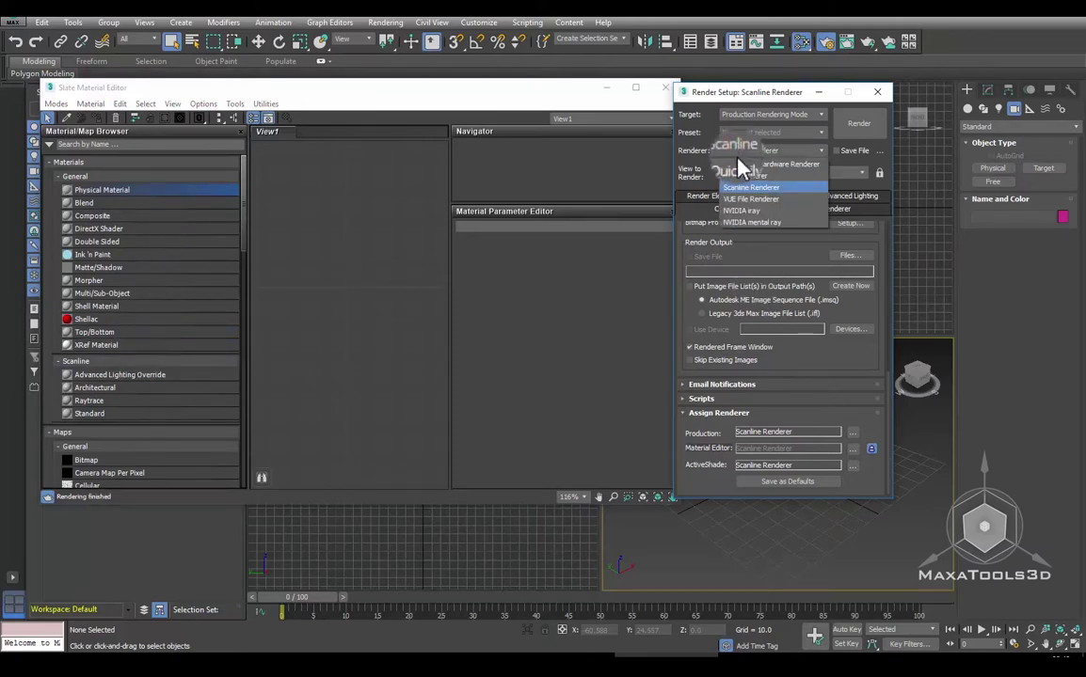
click(770, 222)
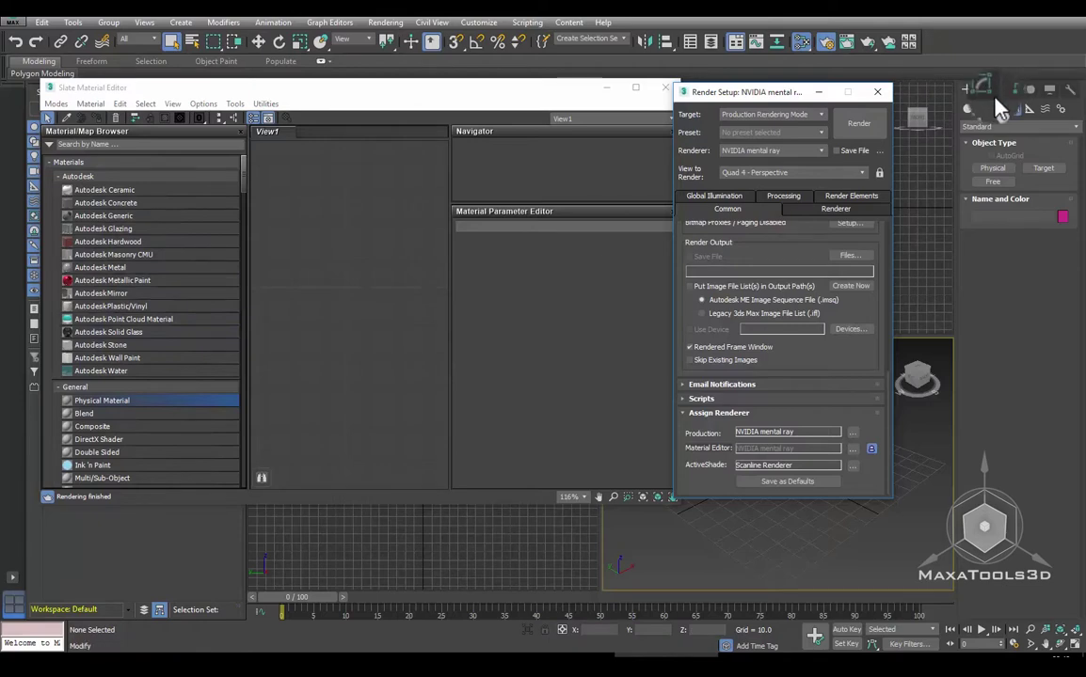
click(997, 102)
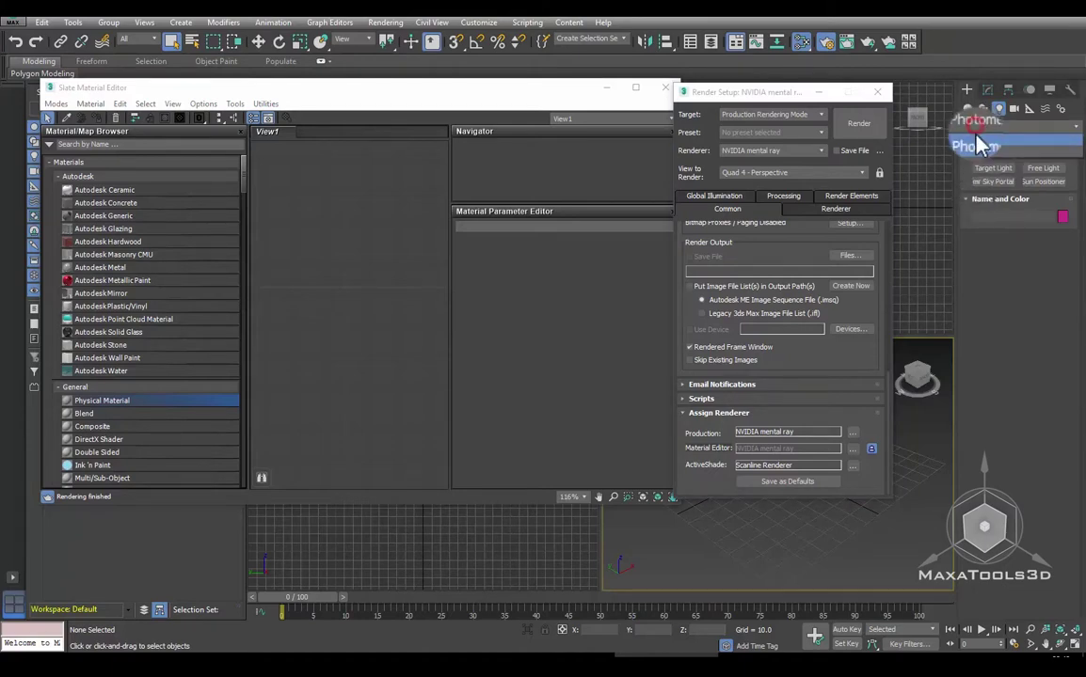
click(973, 158)
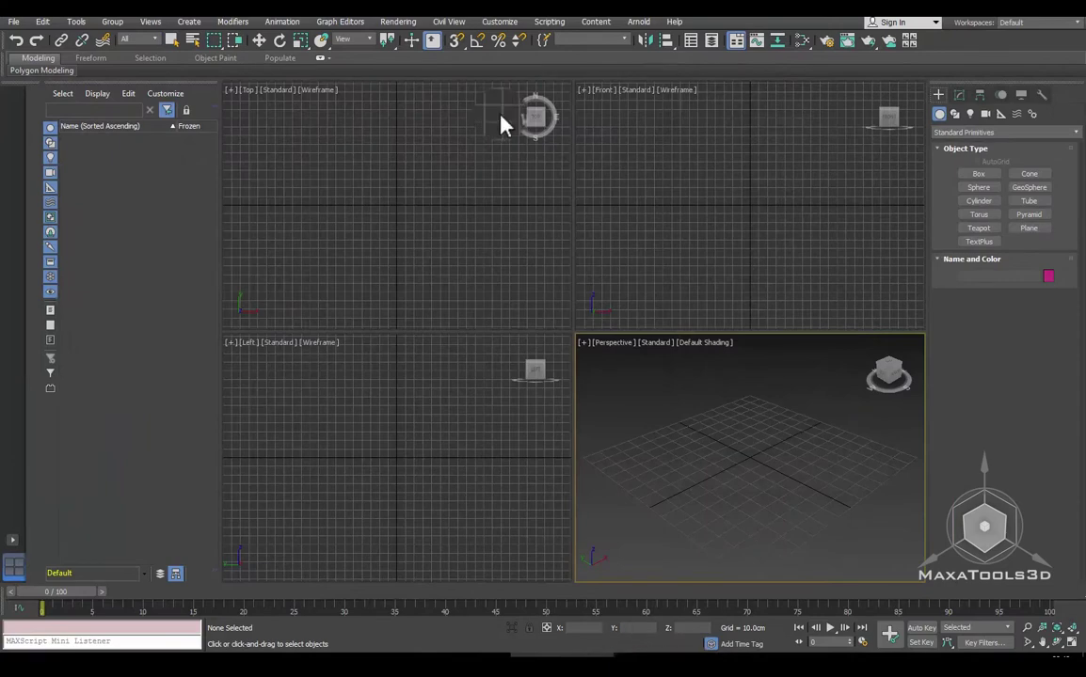
Open Render Setup and the Slate Material Editor, arranging the two windows side by side
click(826, 40)
mouse_move(534, 41)
mouse_down()
mouse_move(557, 64)
mouse_move(828, 80)
mouse_up()
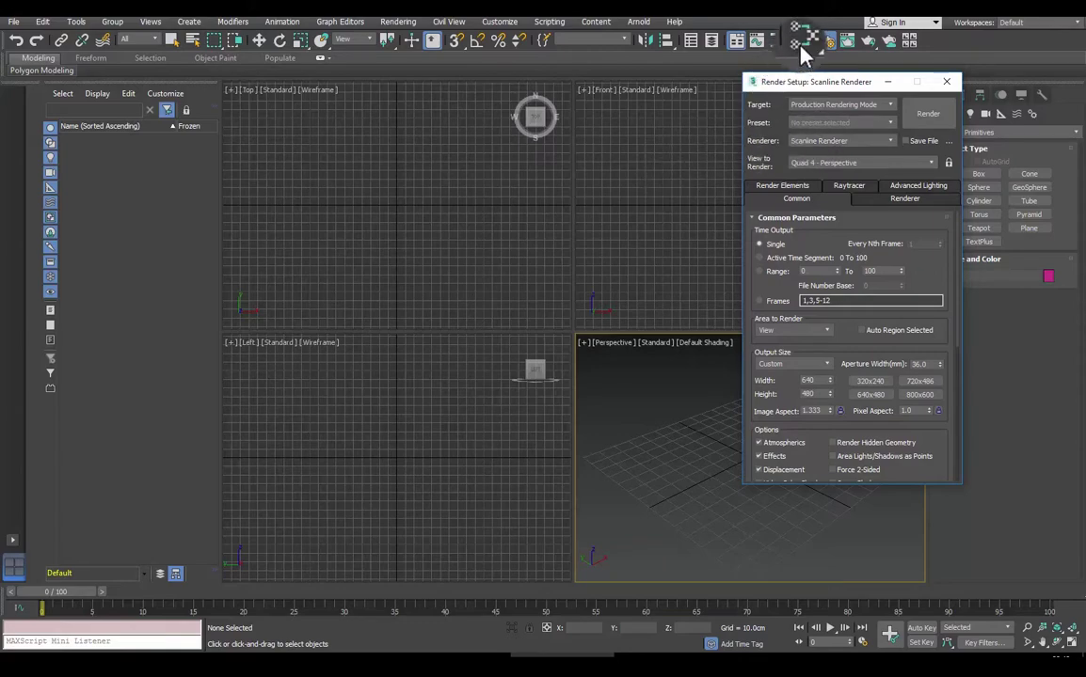
click(800, 40)
drag(347, 68, 347, 85)
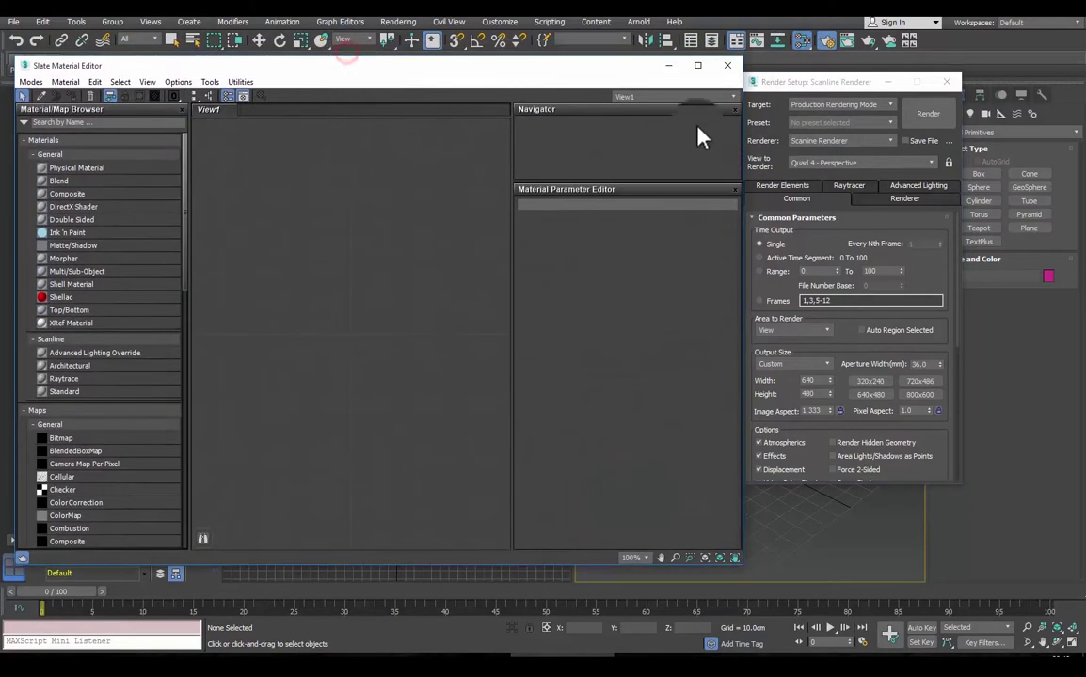
drag(780, 87, 839, 85)
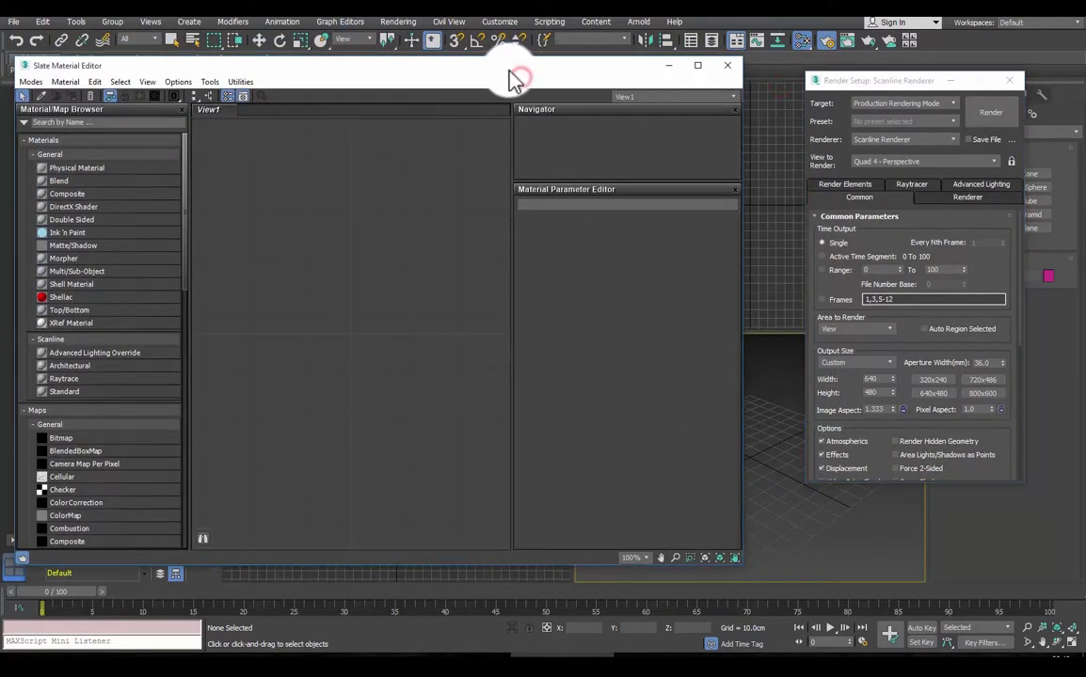
drag(517, 75, 581, 72)
Scroll the material browser's General and Scanline lists, then drop down the Scanline Renderer list
scroll(199, 371, down, 6)
scroll(198, 376, down, 1)
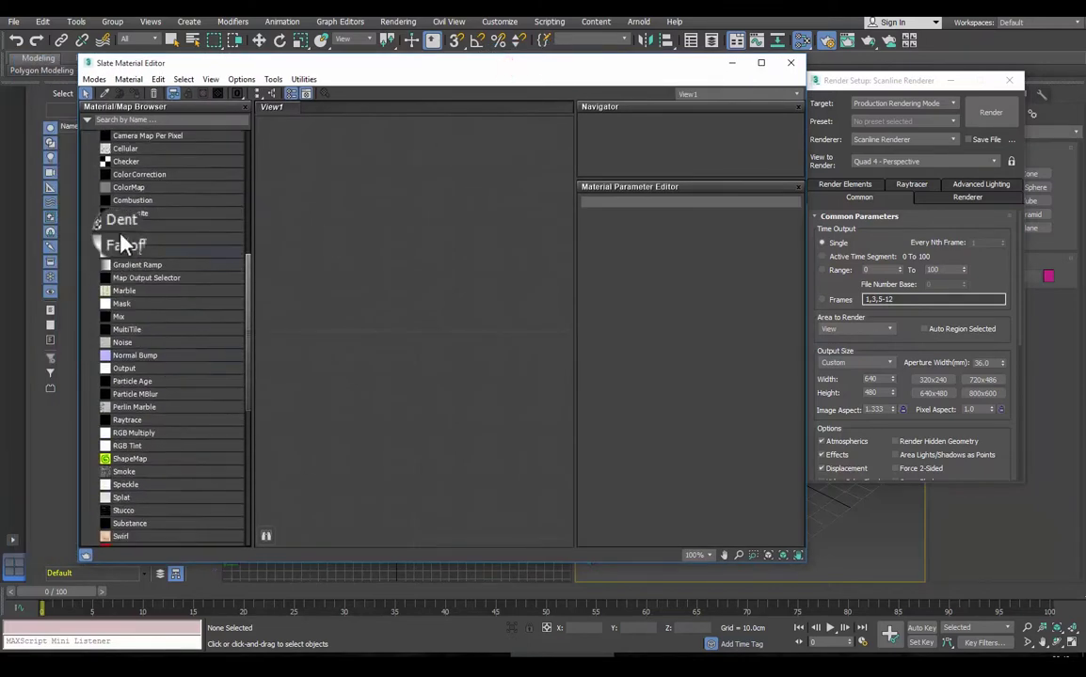
scroll(151, 438, down, 1)
scroll(147, 442, down, 1)
scroll(141, 447, down, 1)
scroll(141, 414, up, 5)
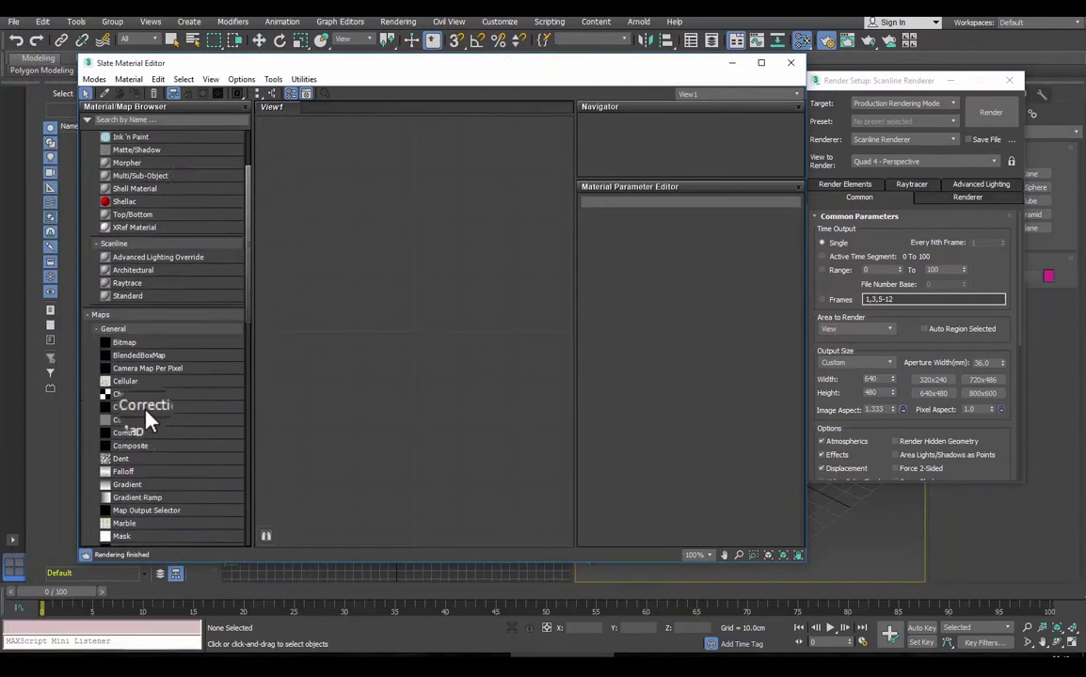
scroll(142, 404, up, 5)
click(880, 139)
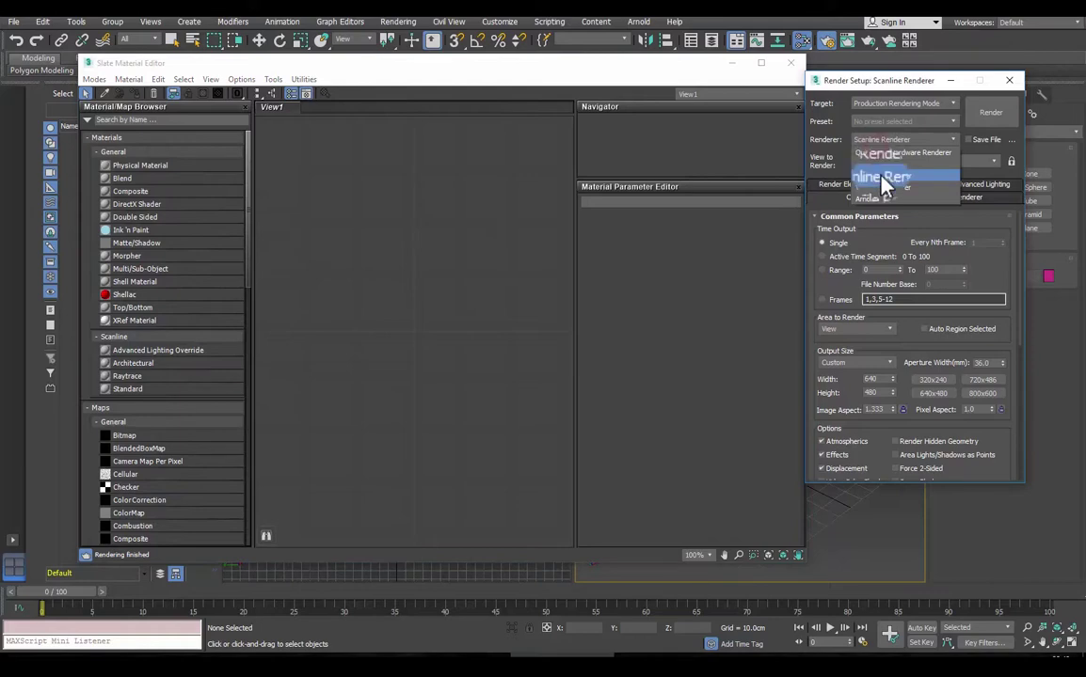
Set Arnold as the production renderer and peek at the AOV and Atmosphere material groups
click(870, 201)
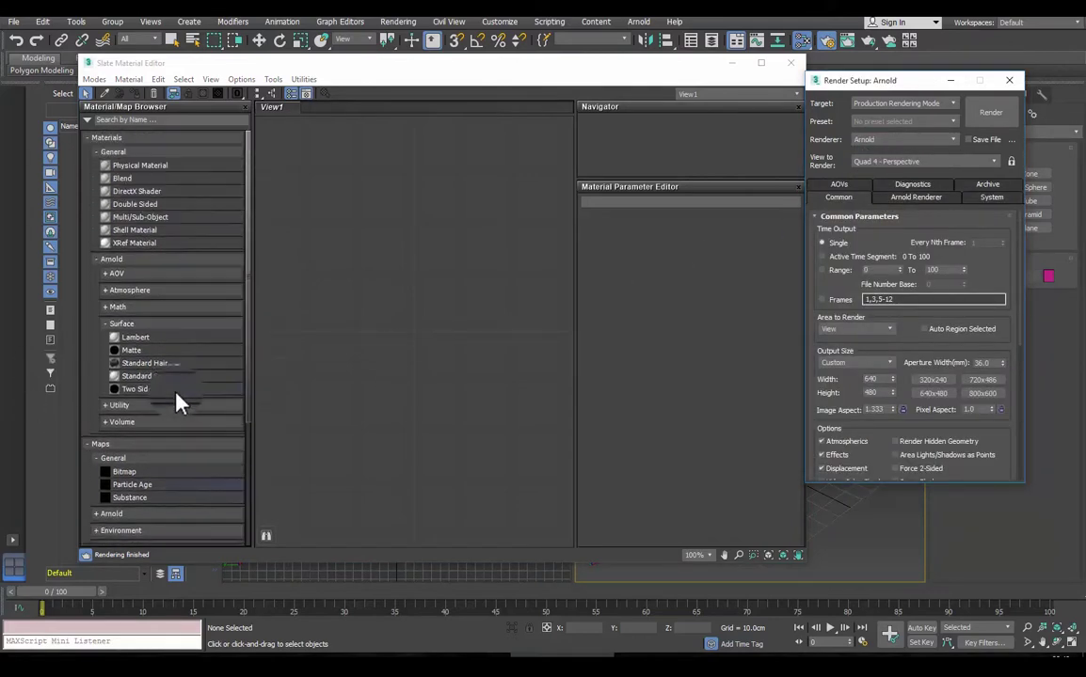
click(109, 283)
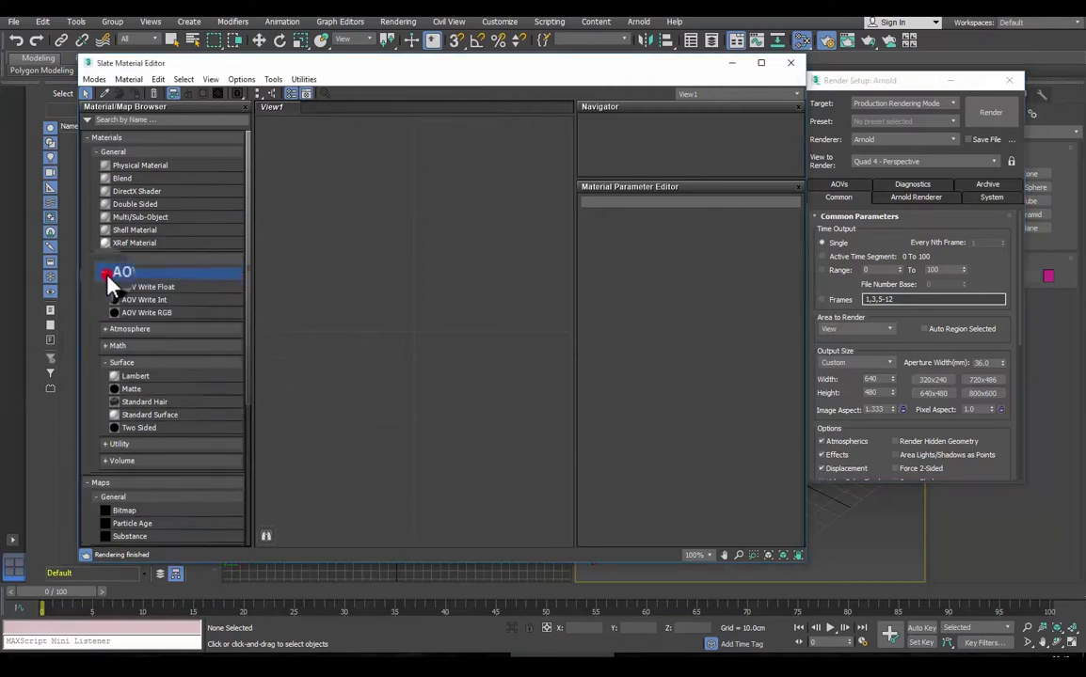
click(106, 275)
click(109, 289)
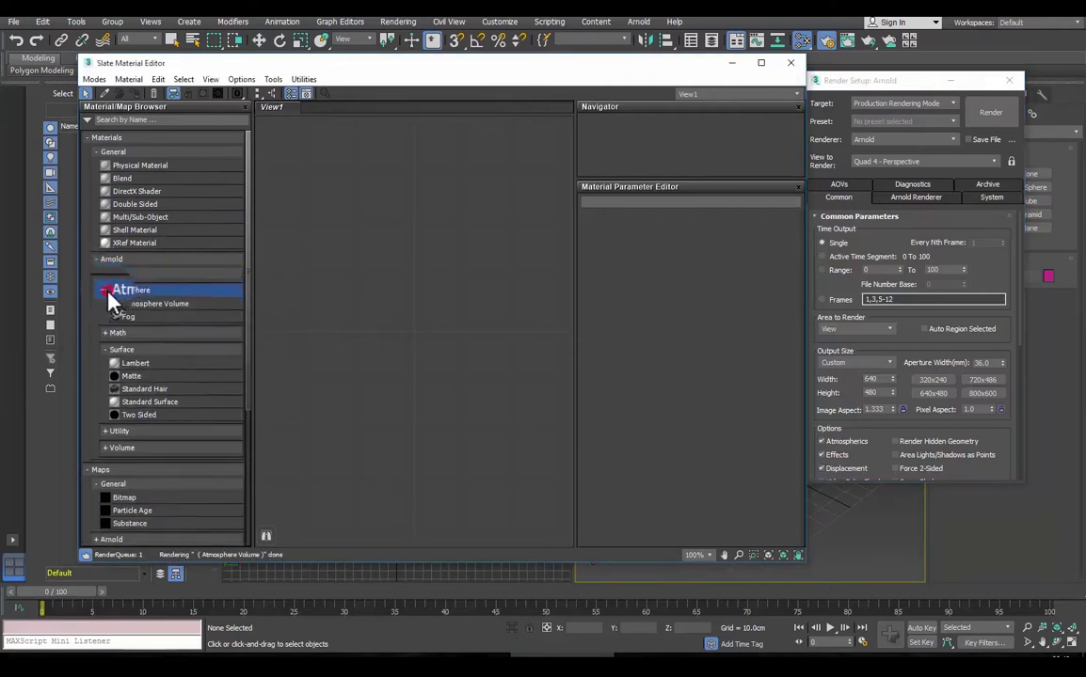
click(109, 289)
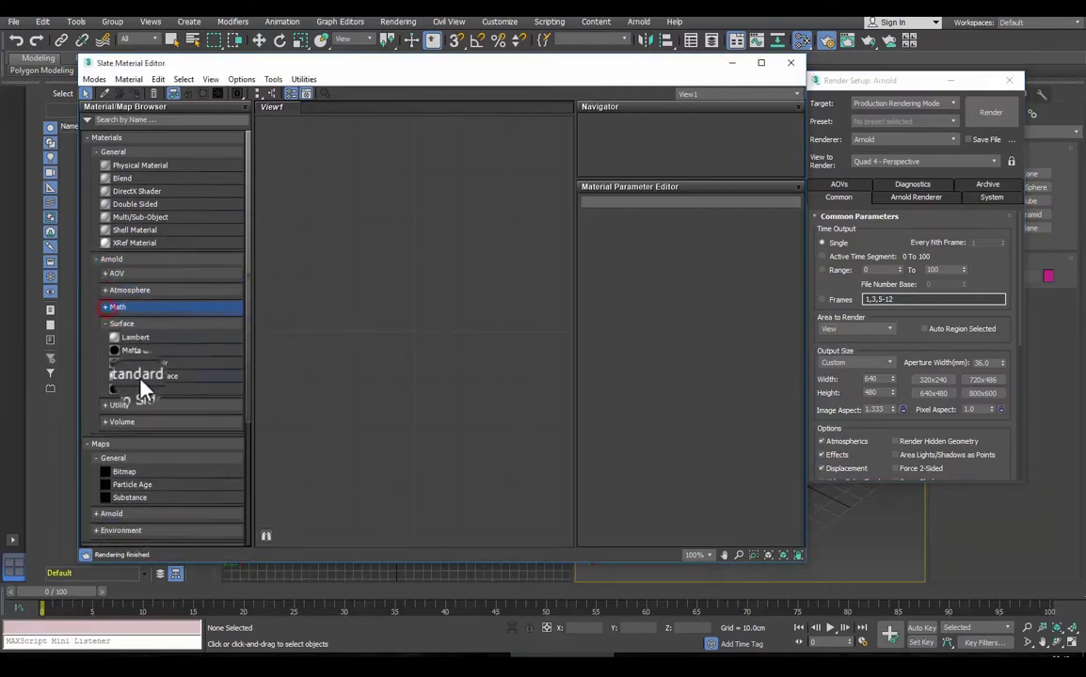
Expand the Arnold maps group and its Bump maps in the Material/Map Browser, then collapse them
scroll(141, 432, down, 5)
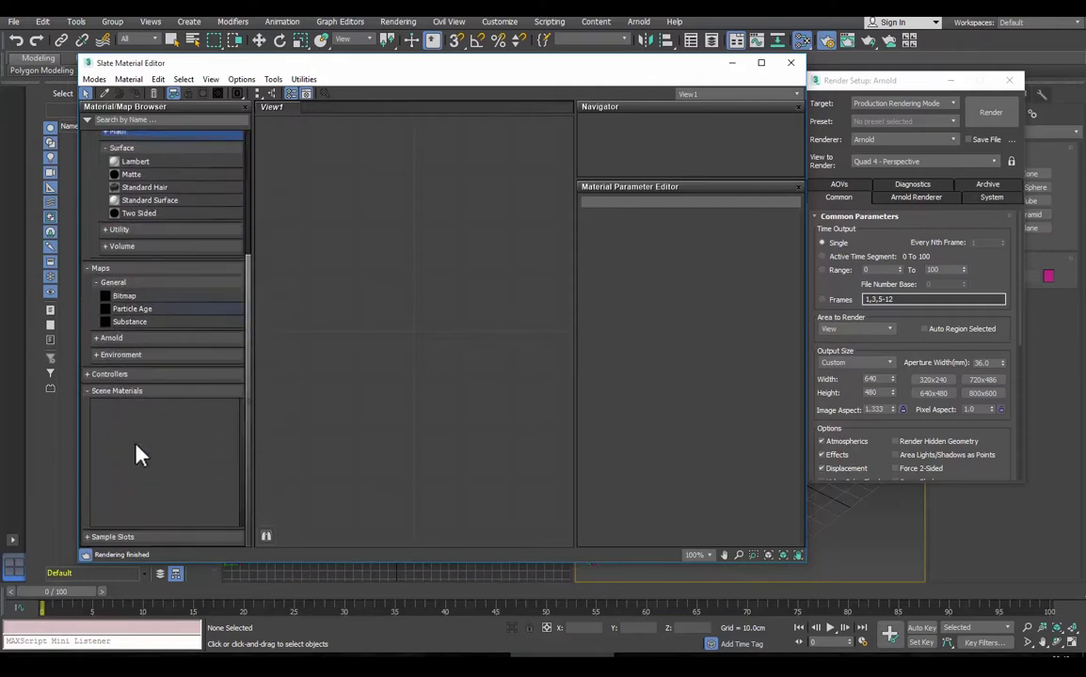
click(99, 354)
click(107, 354)
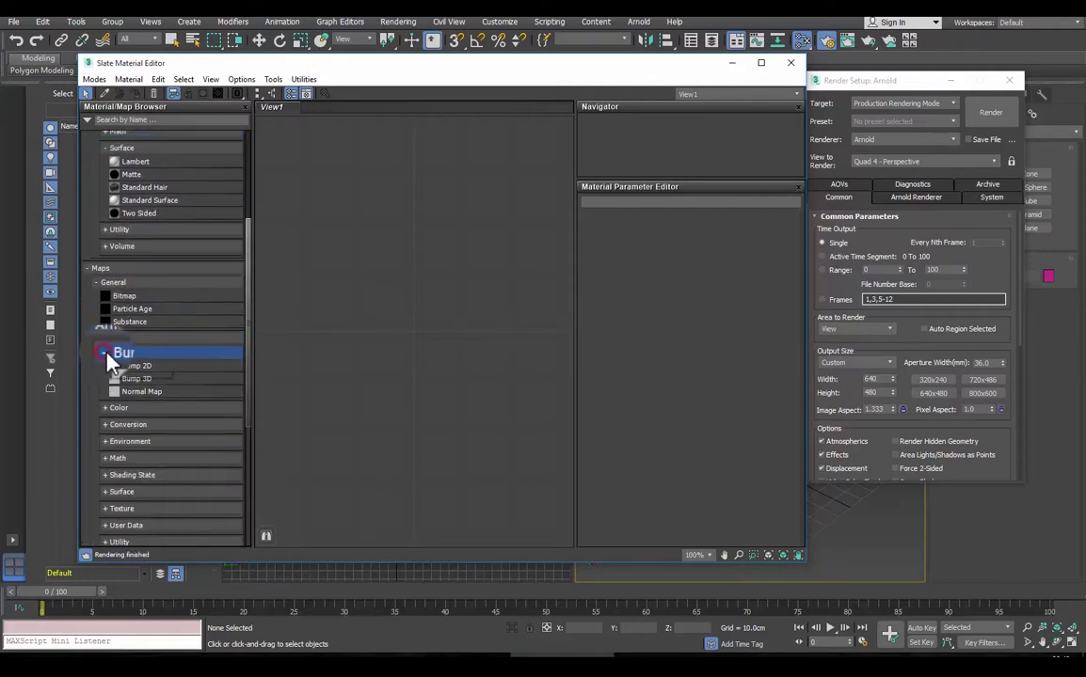
click(107, 354)
click(98, 337)
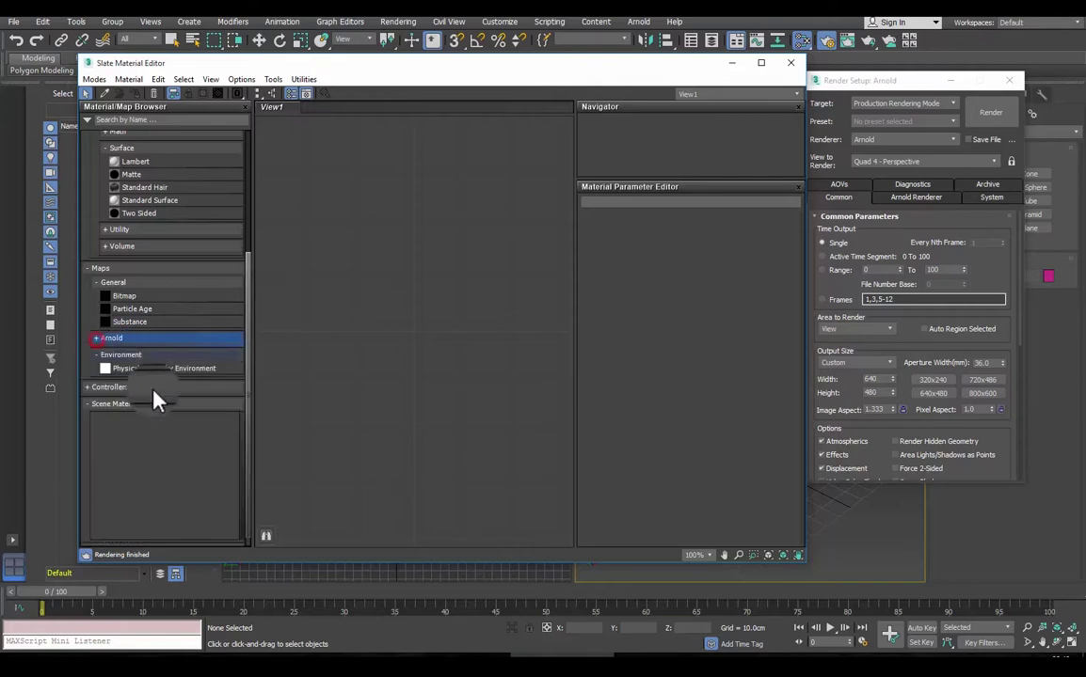
scroll(220, 375, up, 5)
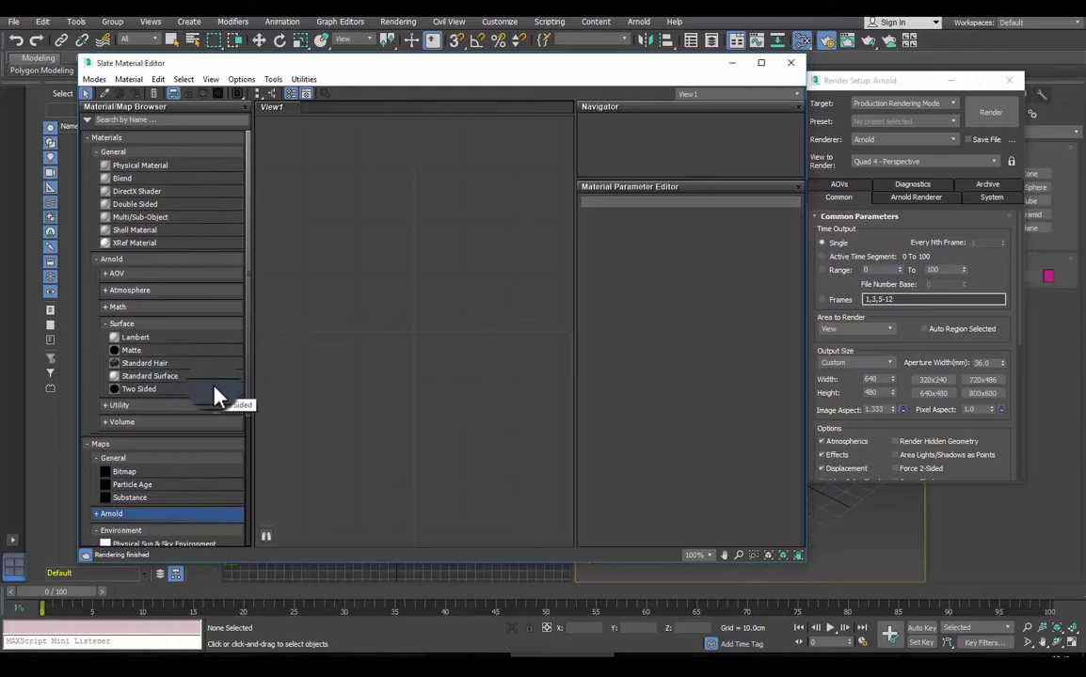
Inspect the Scene Converter's conversion rules twice via Rendering > Scene Converter, then reopen Render Setup
click(393, 25)
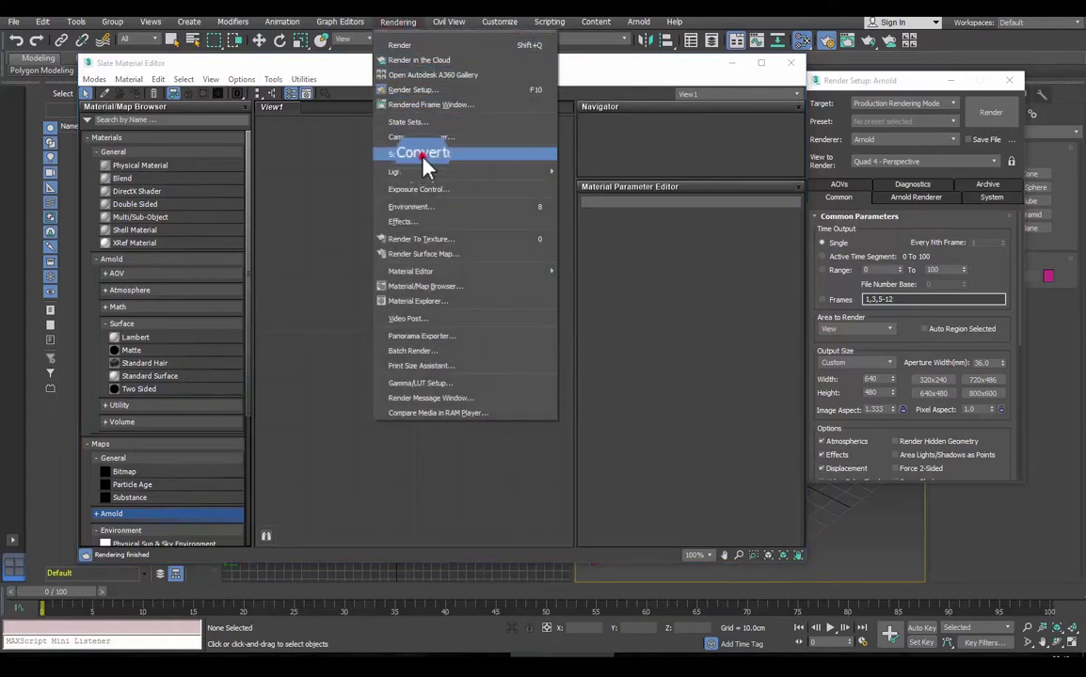
click(424, 156)
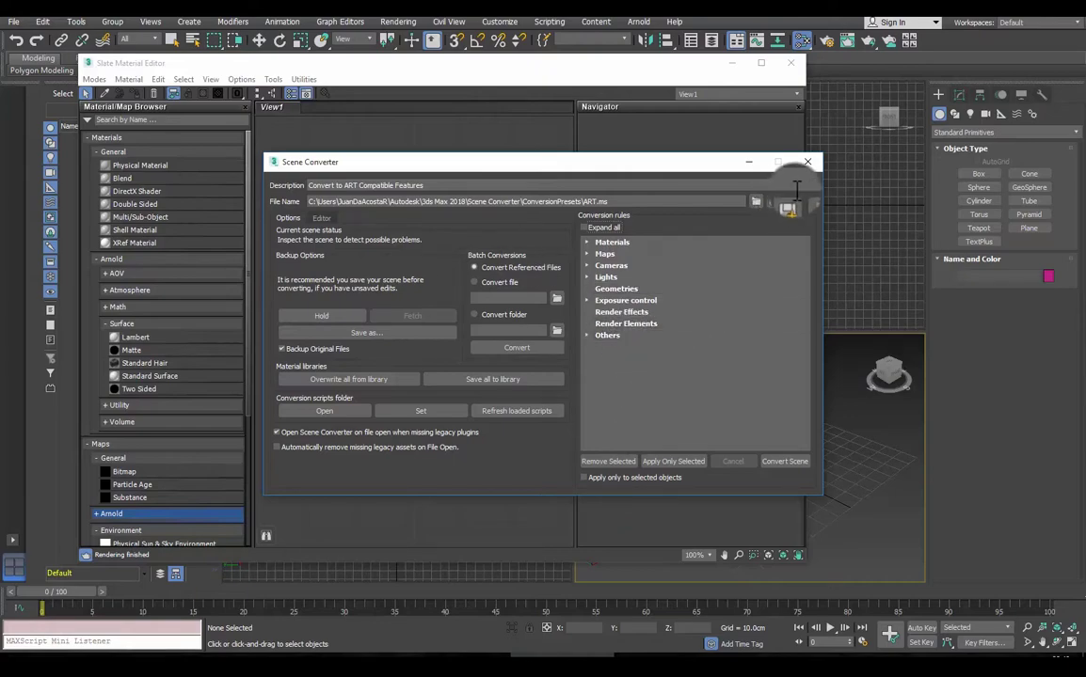
click(807, 162)
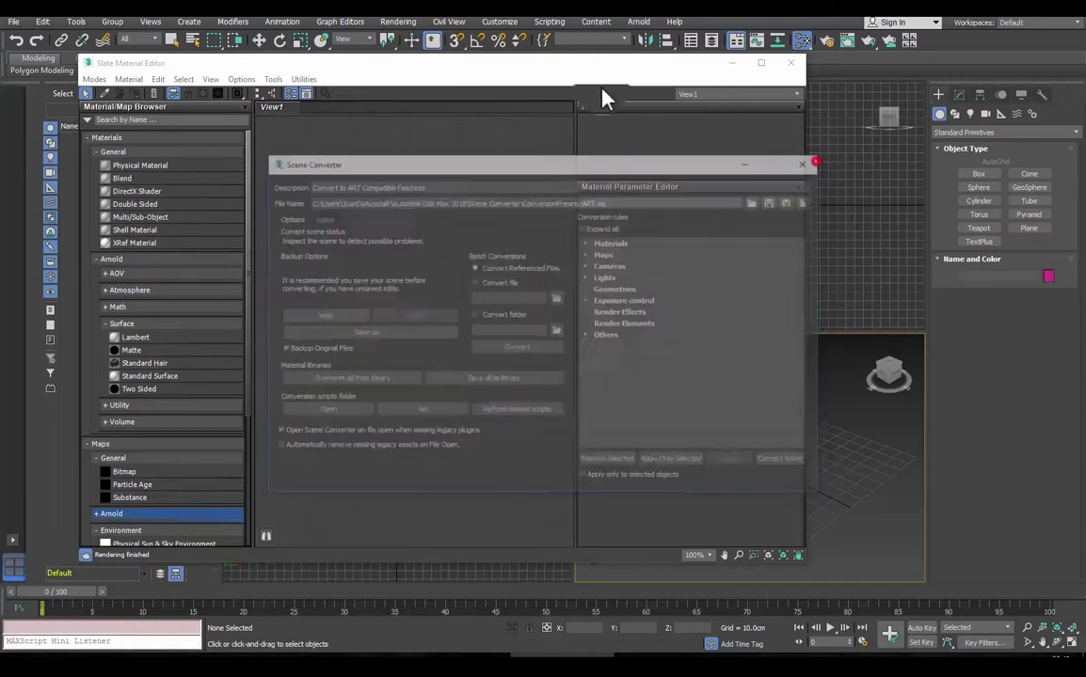
click(395, 22)
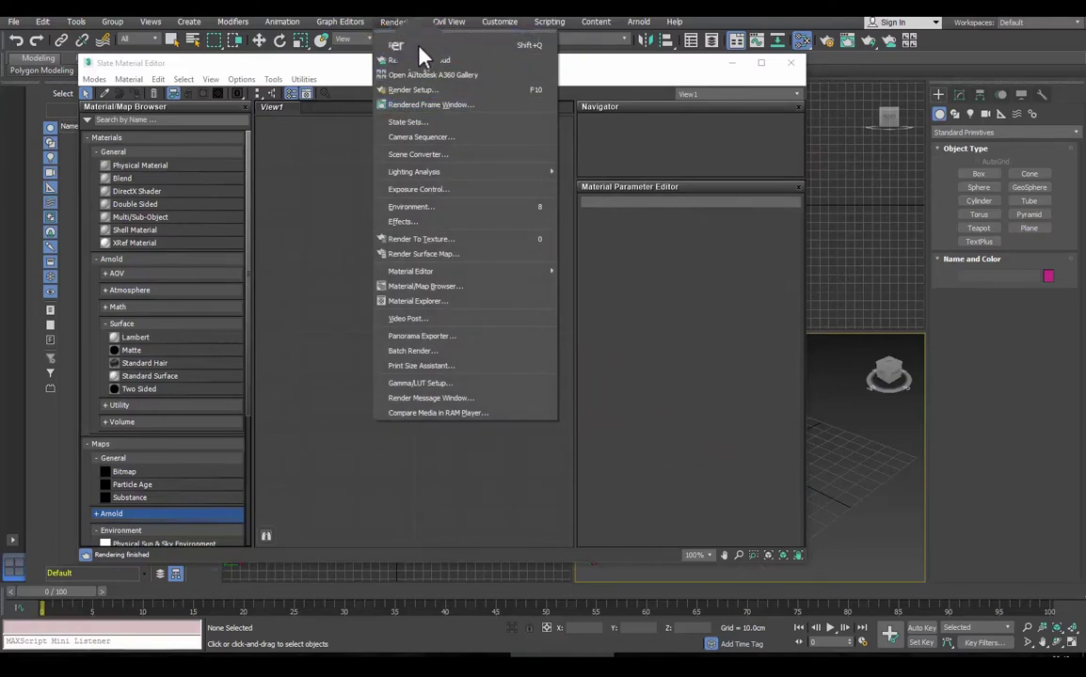
click(415, 156)
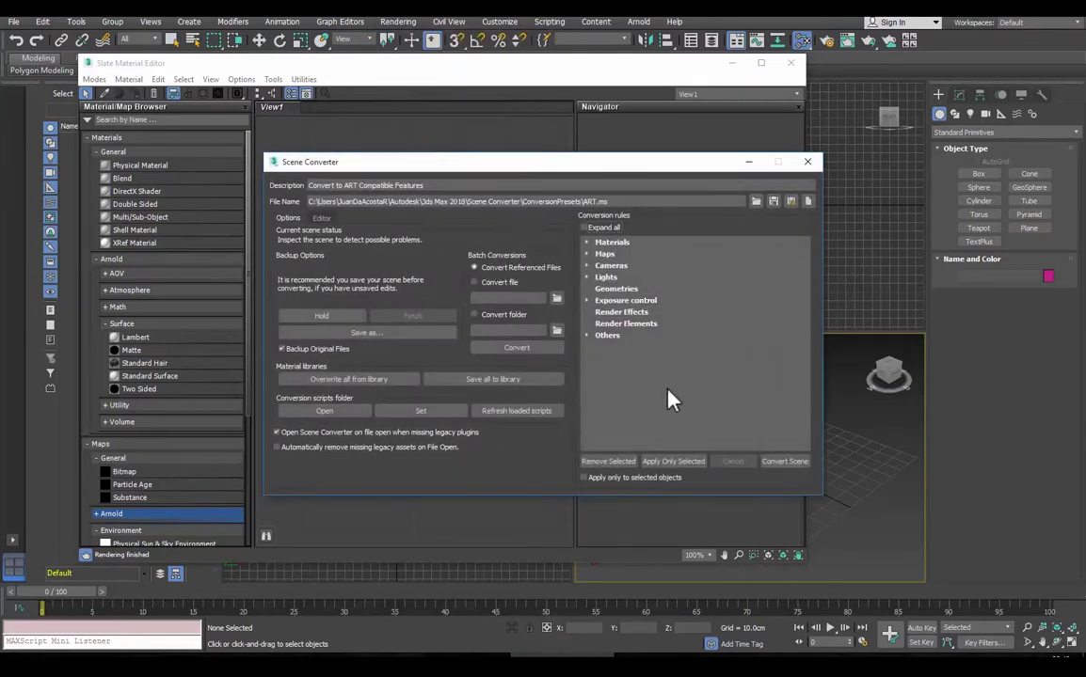
click(806, 164)
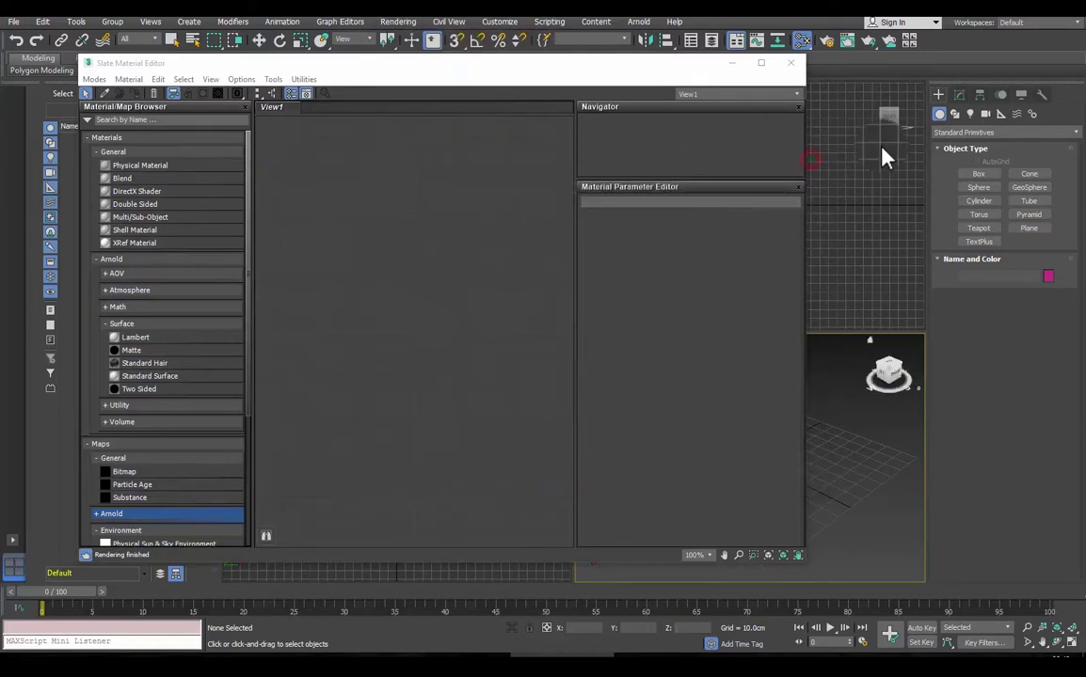
click(829, 42)
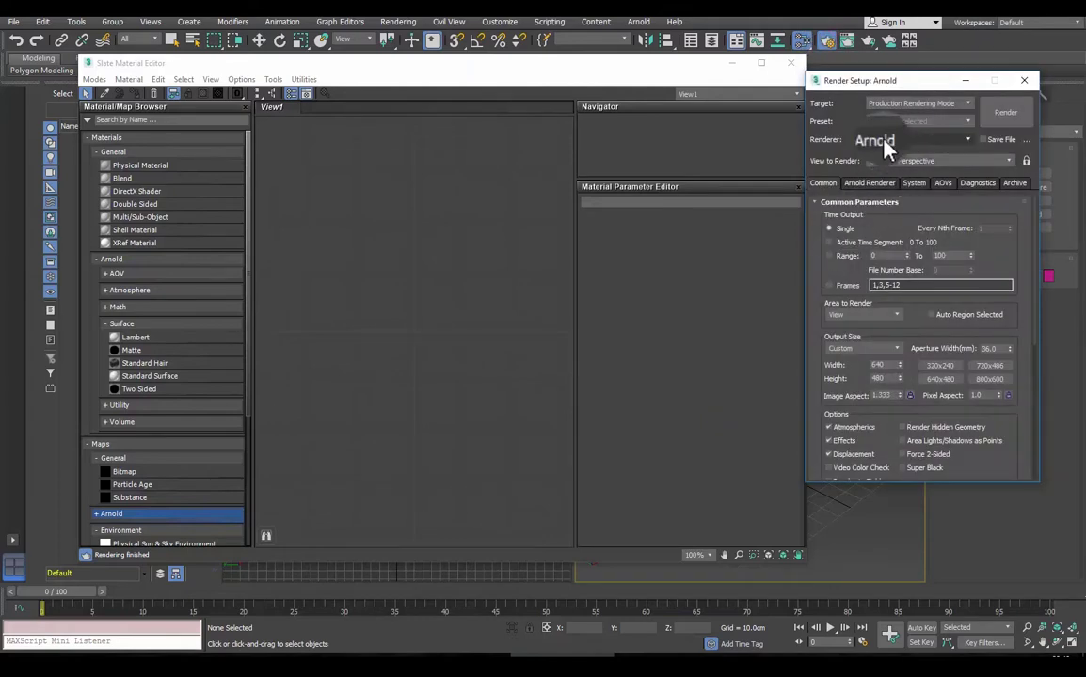
Under Assign Renderer, set the ActiveShade renderer to Arnold and switch to interactive ActiveShade
scroll(989, 456, down, 5)
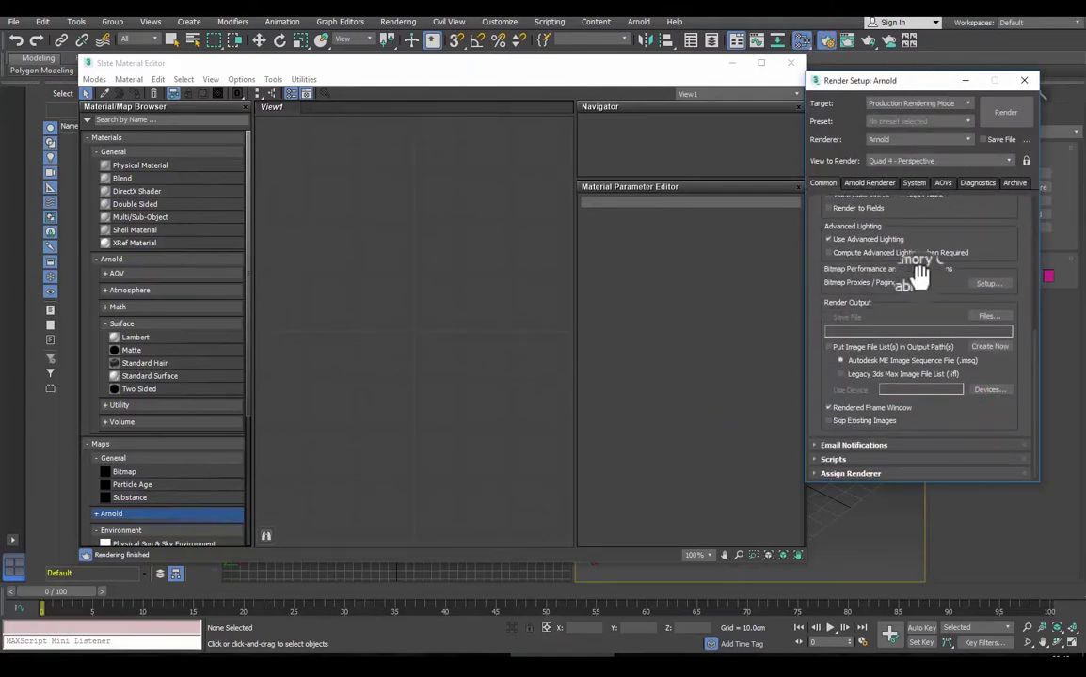
click(825, 475)
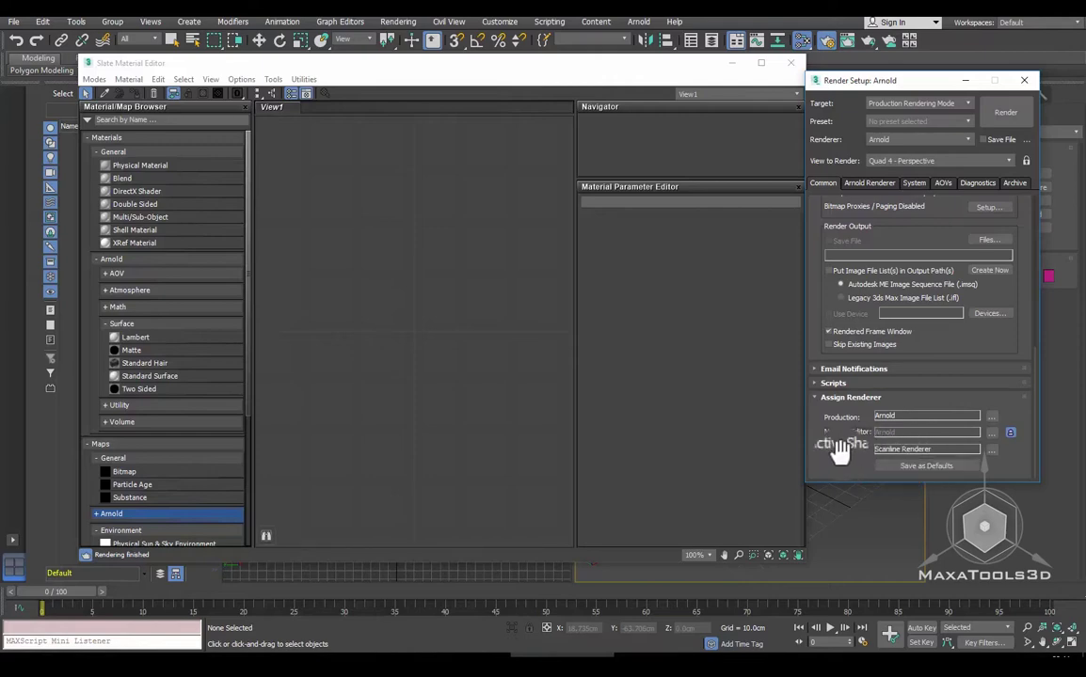
click(999, 456)
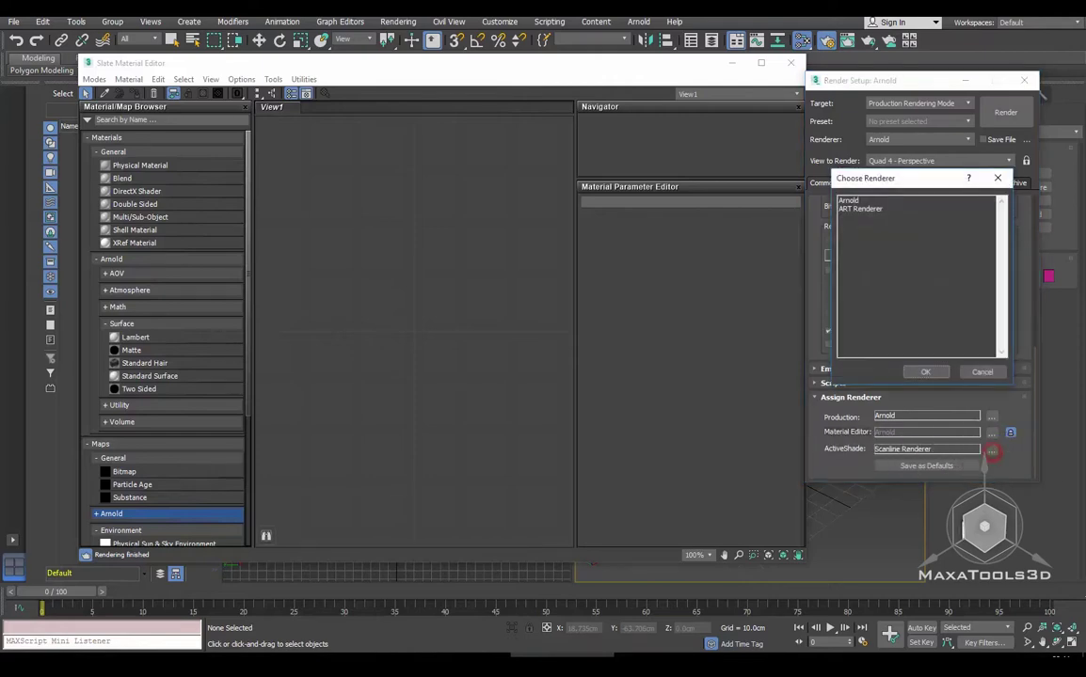
click(848, 200)
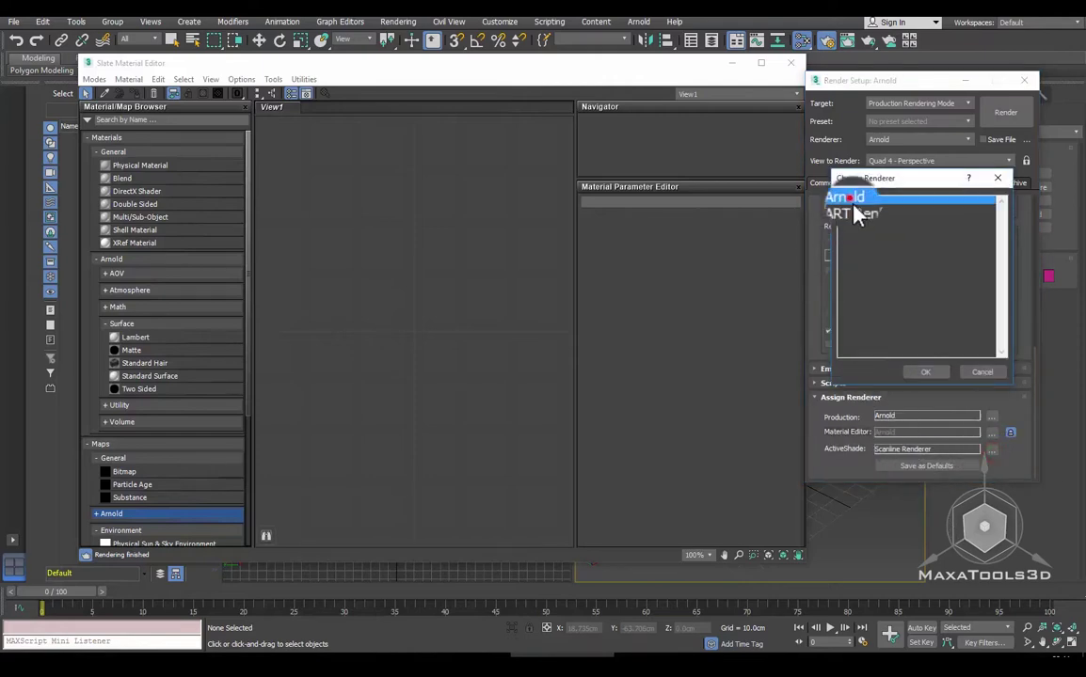
click(927, 374)
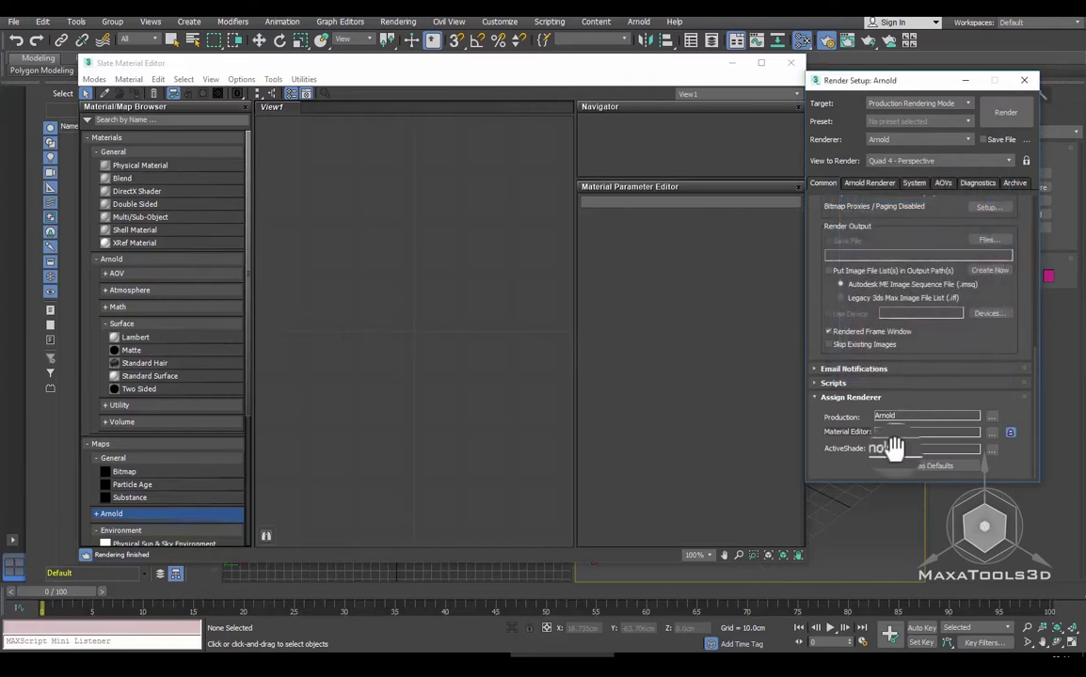
mouse_move(870, 39)
mouse_down()
mouse_move(874, 100)
mouse_move(852, 26)
mouse_move(917, 99)
mouse_up()
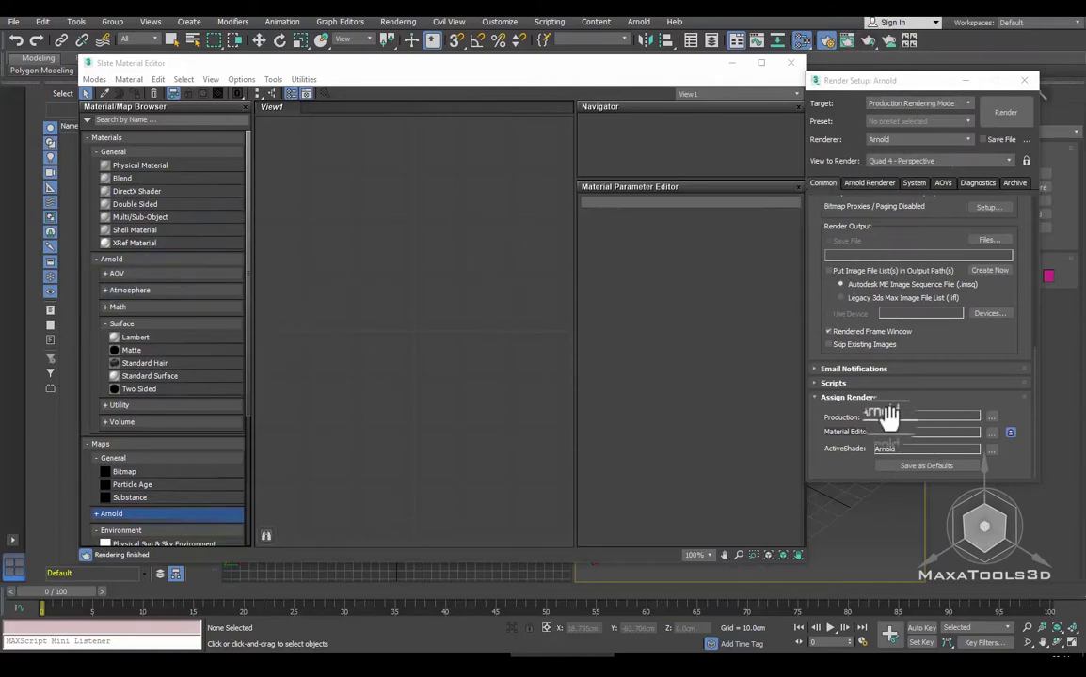
Confirm Arnold remains the production renderer and nudge the material editor window left
scroll(884, 357, up, 10)
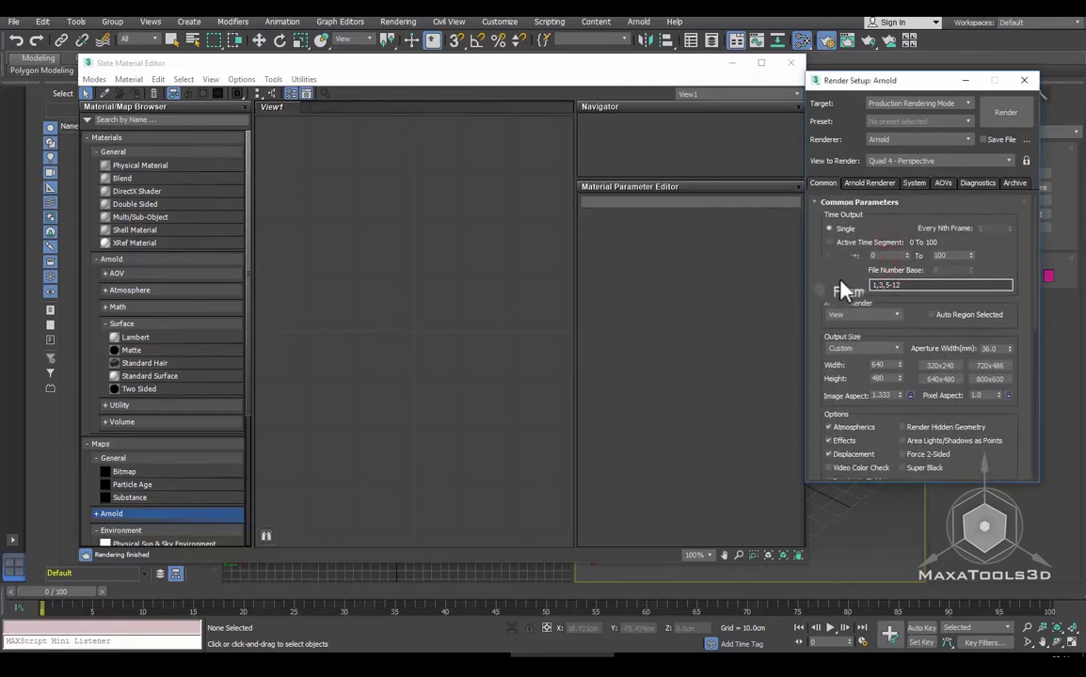
click(885, 141)
click(870, 193)
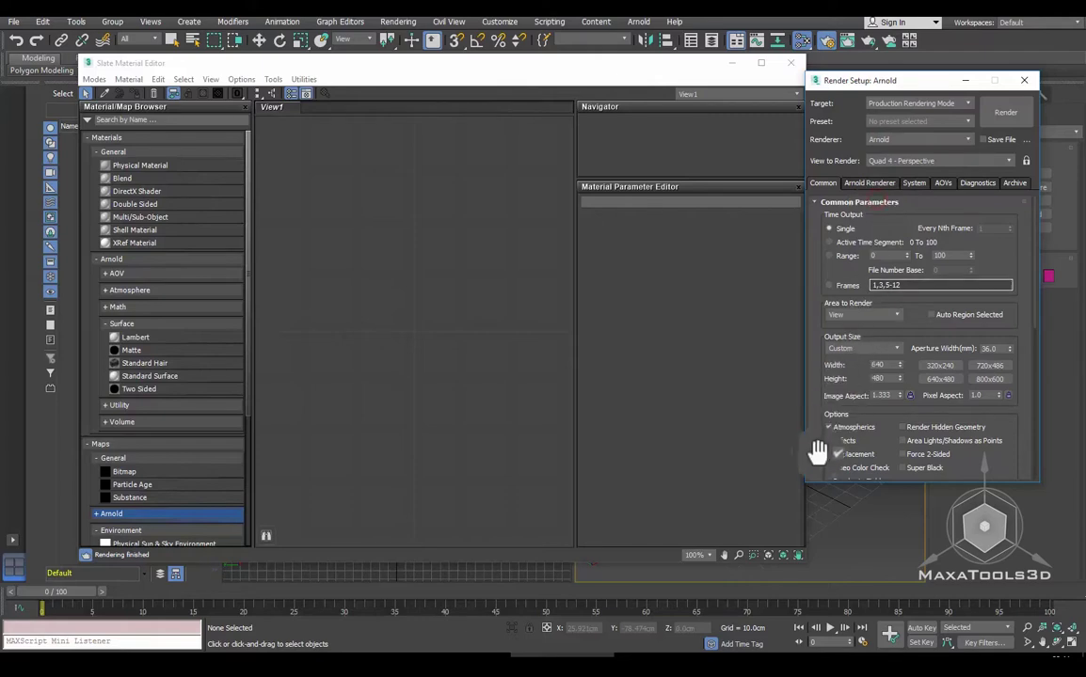
scroll(817, 448, down, 10)
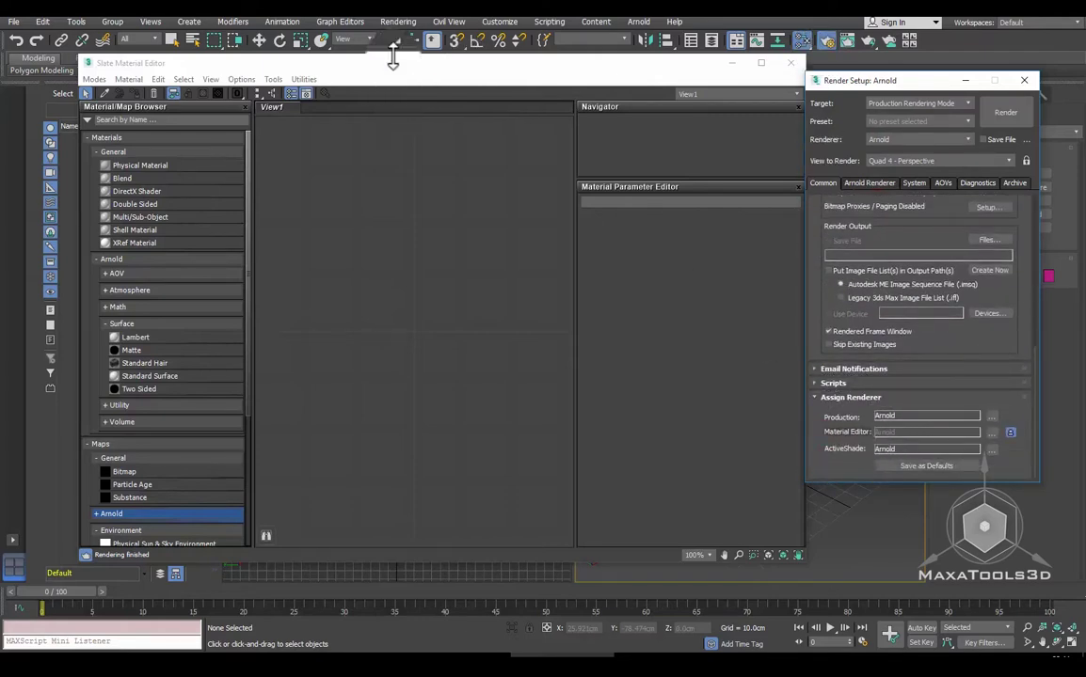
drag(362, 67, 326, 83)
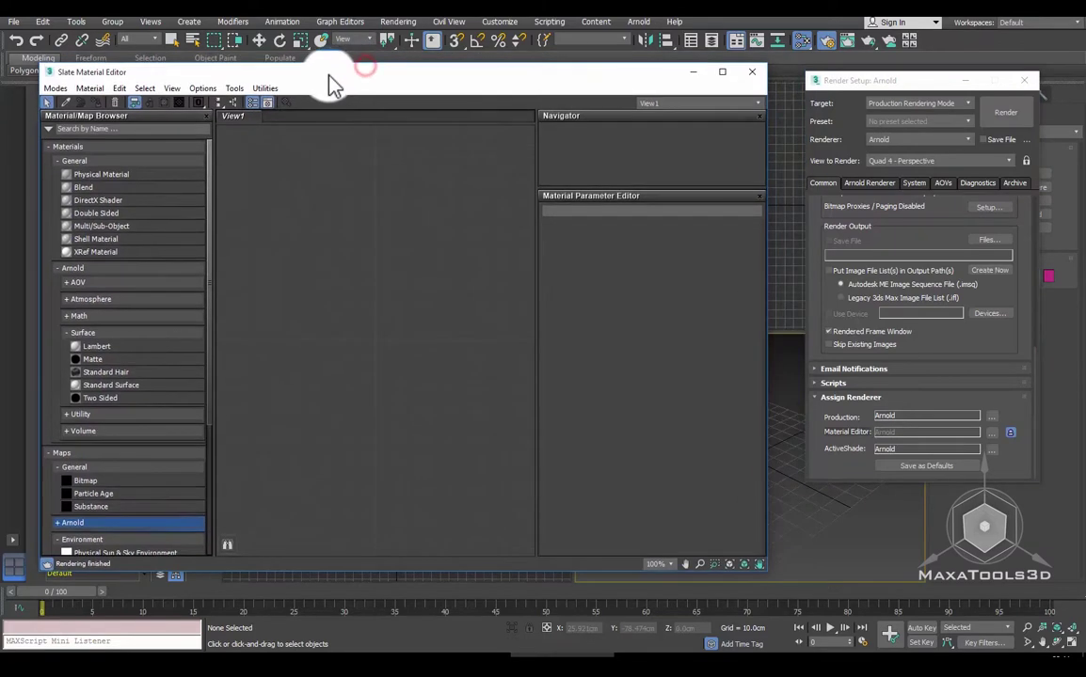
Save the Arnold renderer assignment as defaults, dismiss the confirmation, and close the material editor
click(917, 474)
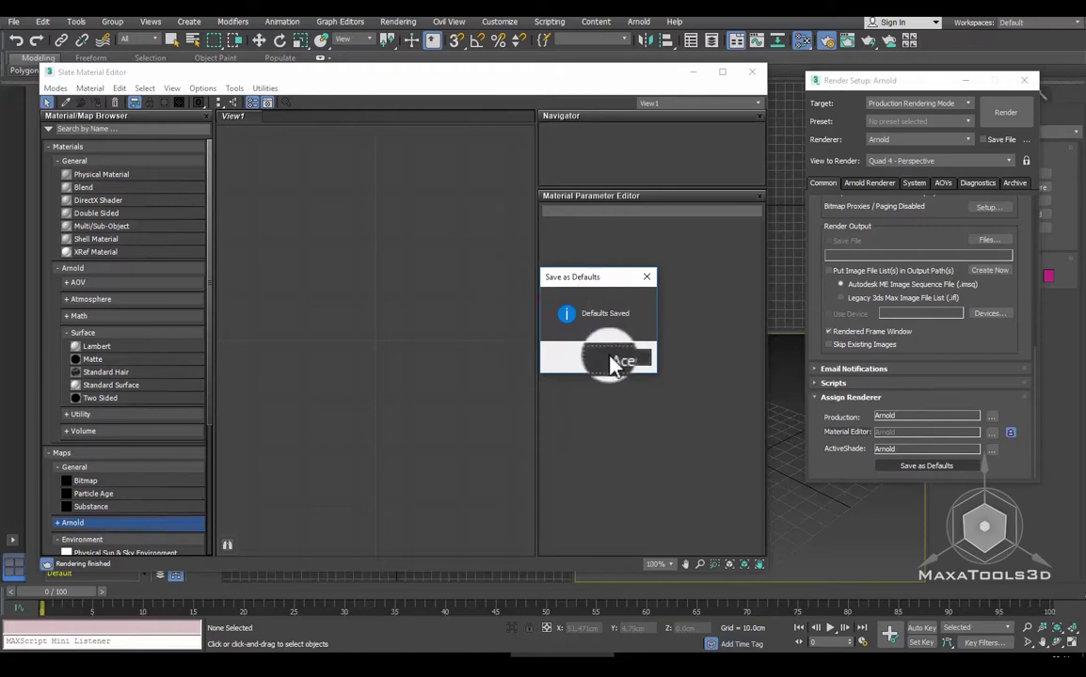
click(572, 381)
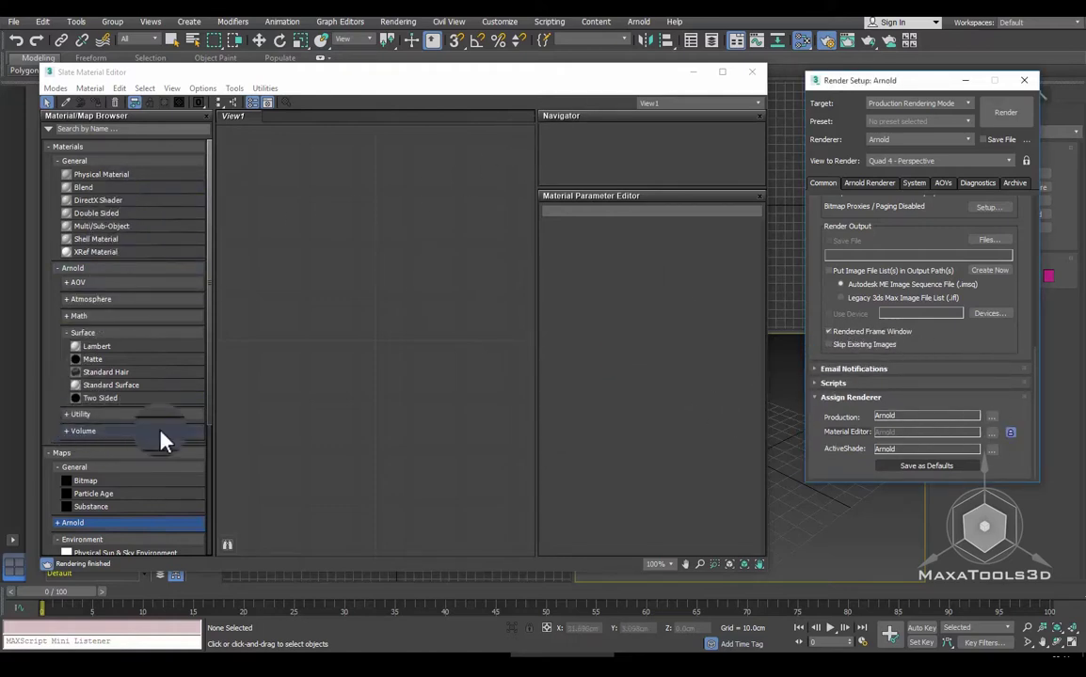
click(329, 281)
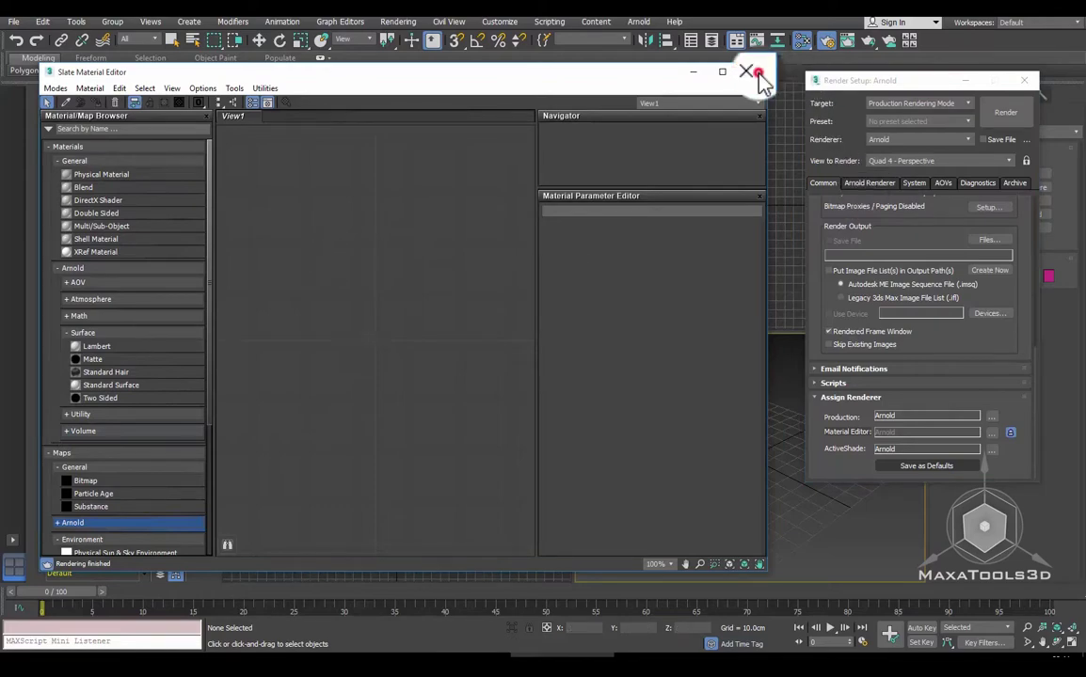
click(746, 73)
Close Render Setup, open Slate Material Editor, and add Physical Material and Standard Surface nodes to View1
click(1023, 80)
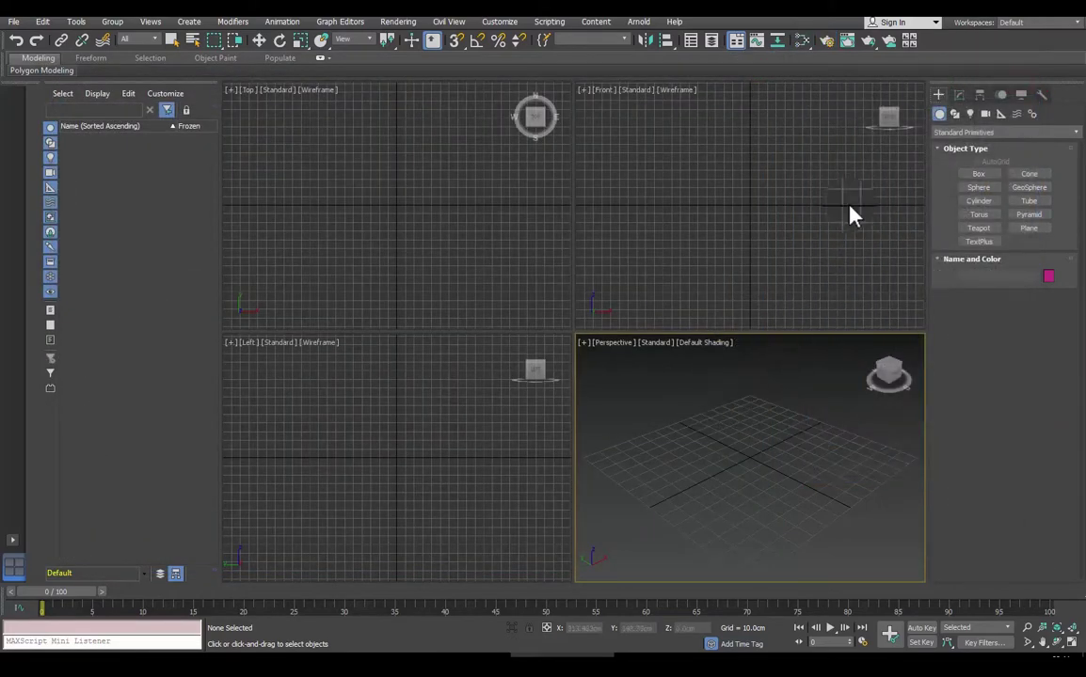
click(801, 42)
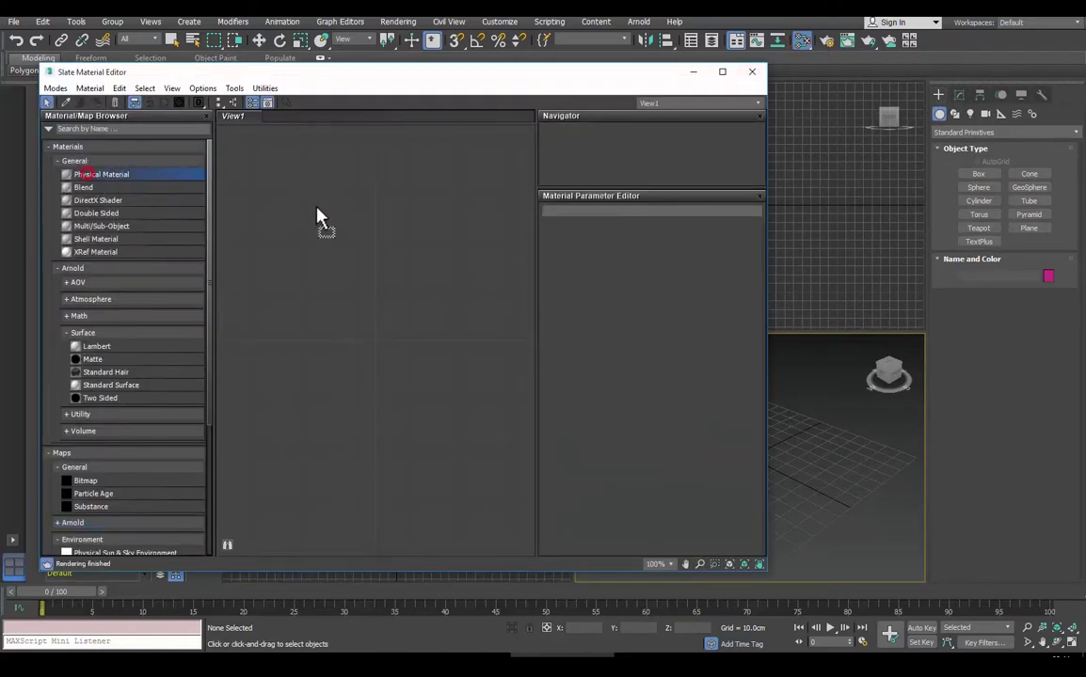
drag(317, 219, 461, 234)
drag(123, 384, 316, 218)
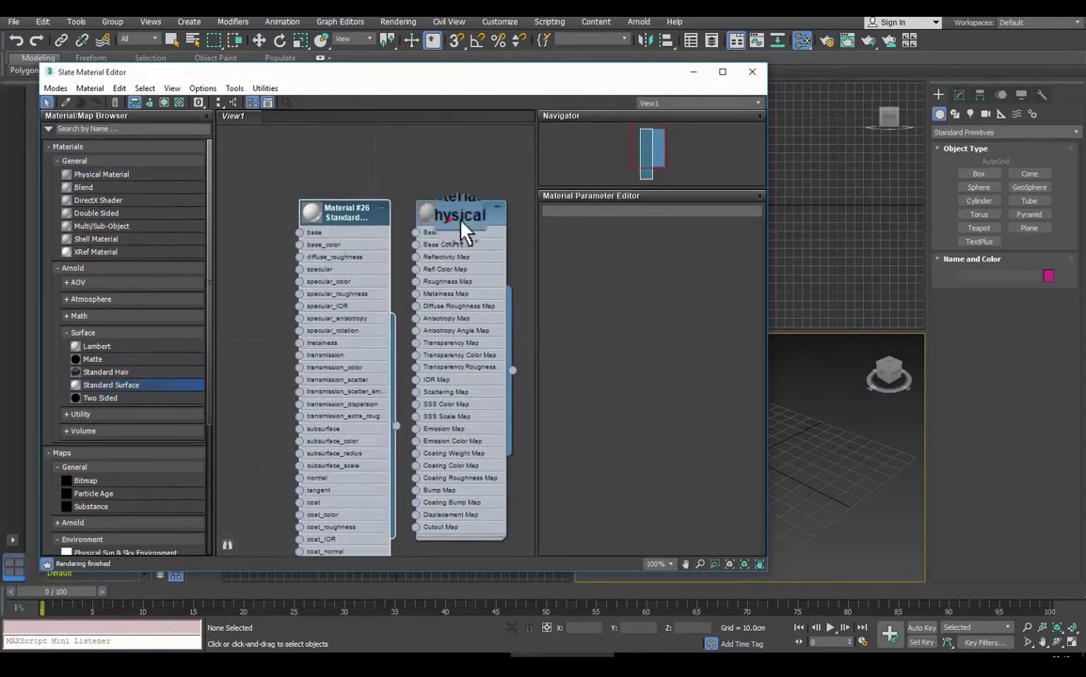
Review the parameters of Material #26 (Standard Surface) and Material #25 (Physical Material), then close Slate
scroll(424, 261, down, 1)
mouse_move(424, 266)
middle_down()
mouse_move(426, 255)
mouse_move(431, 273)
middle_up()
double_click(377, 179)
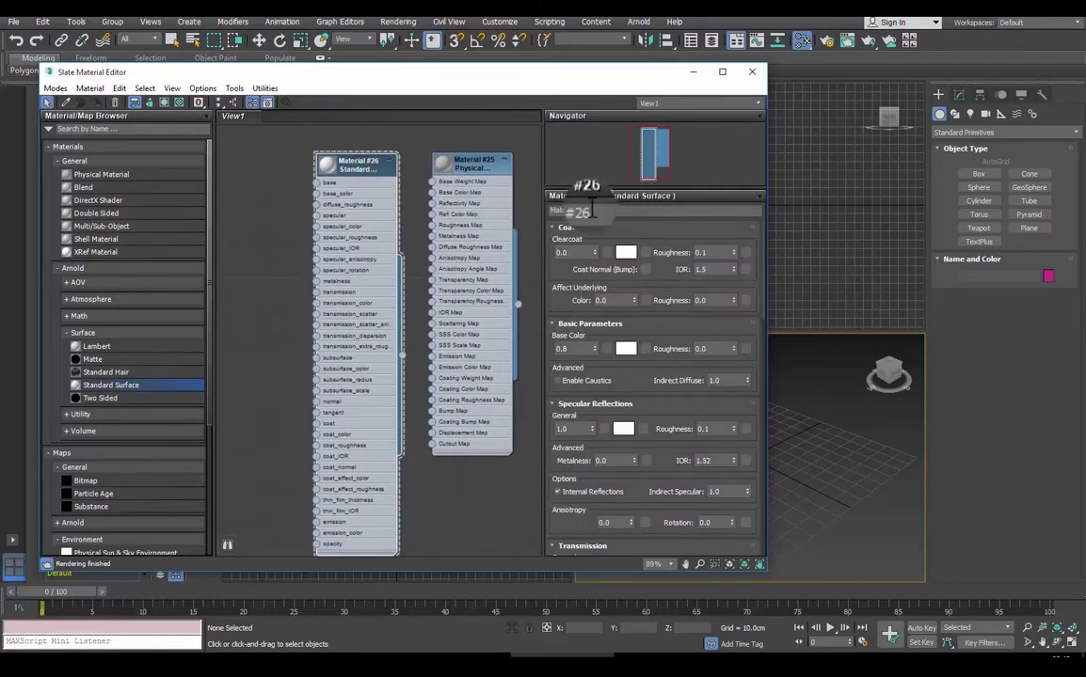
double_click(473, 166)
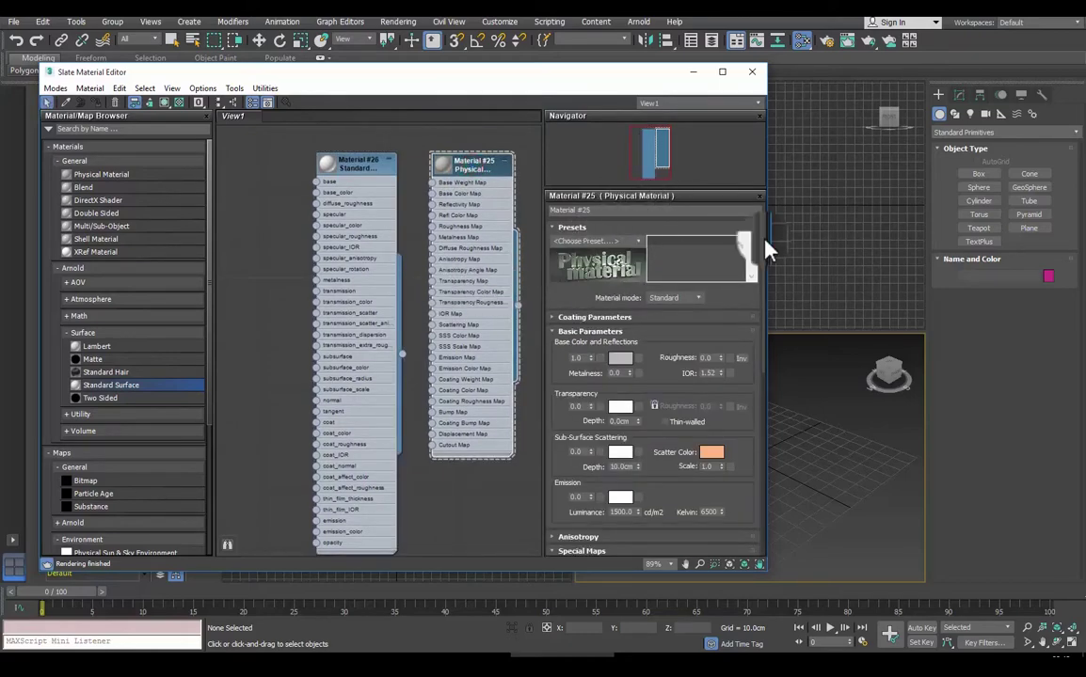
click(751, 72)
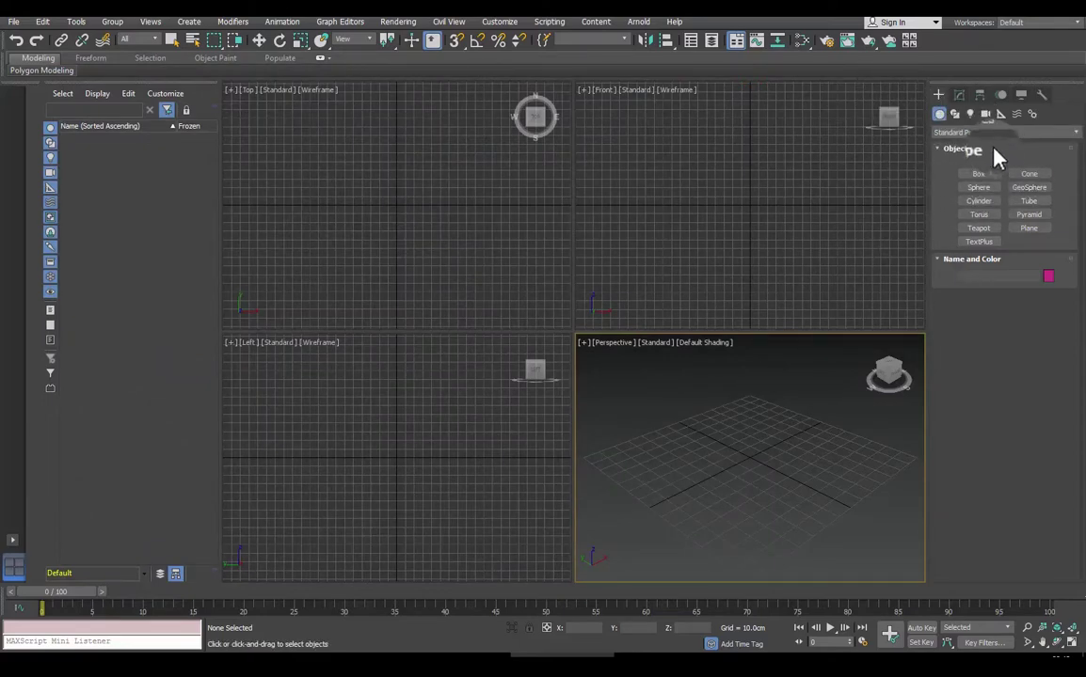
Place ArnoldLight001 at the grid centre as a Quad-shaped Arnold Light, 24.0cm by 48.0cm
click(970, 114)
click(969, 132)
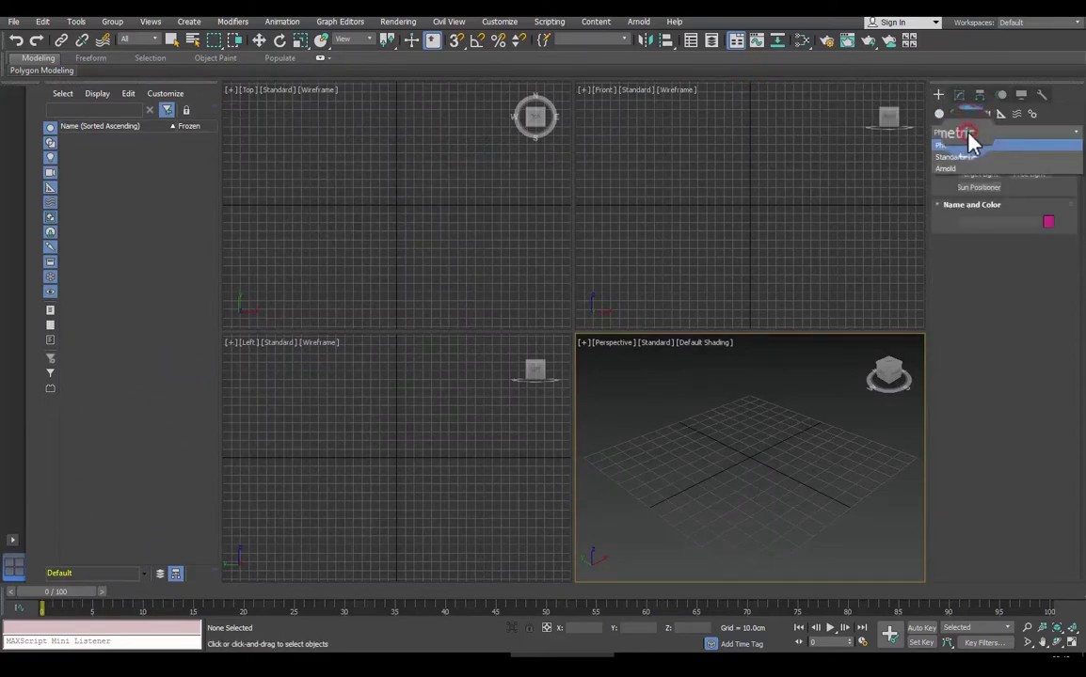
click(945, 169)
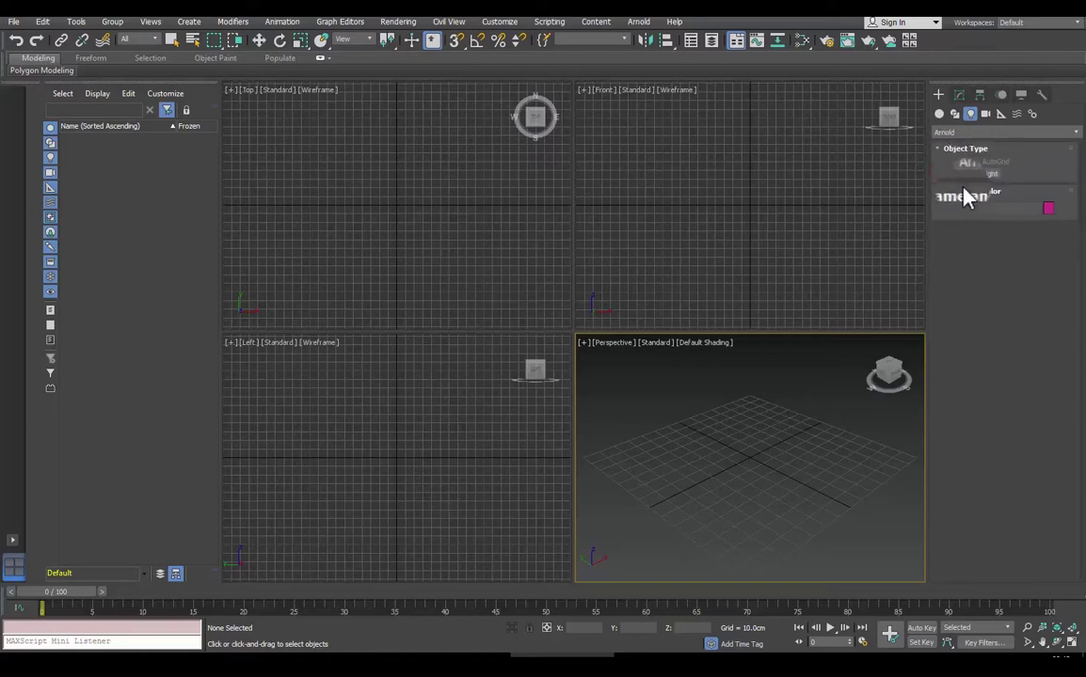
click(979, 176)
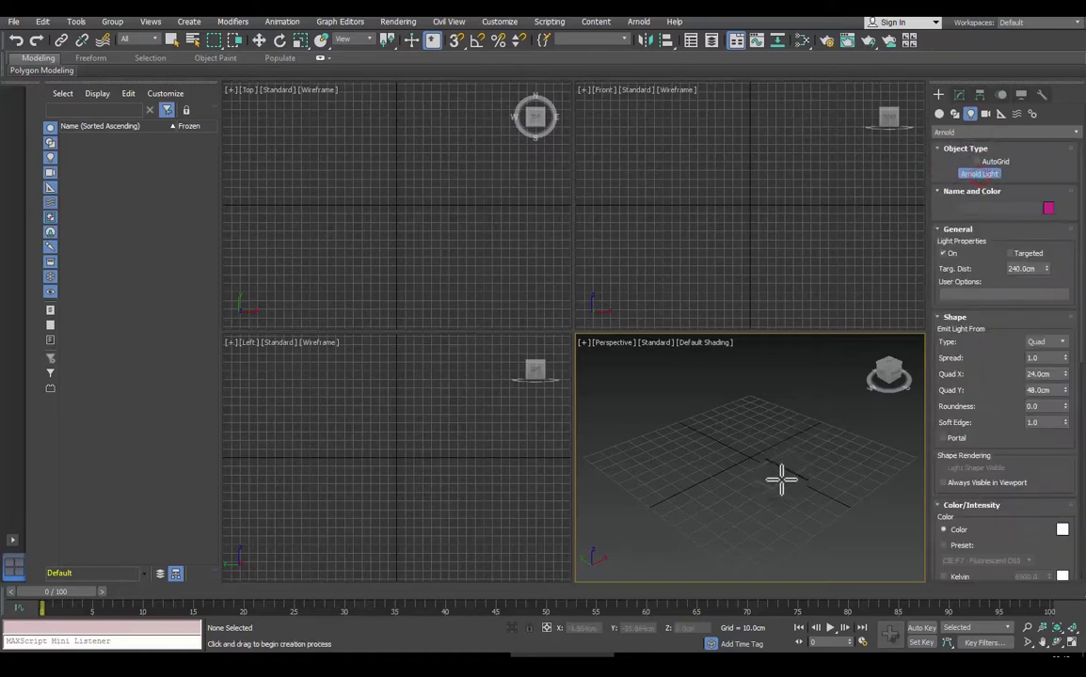
click(747, 454)
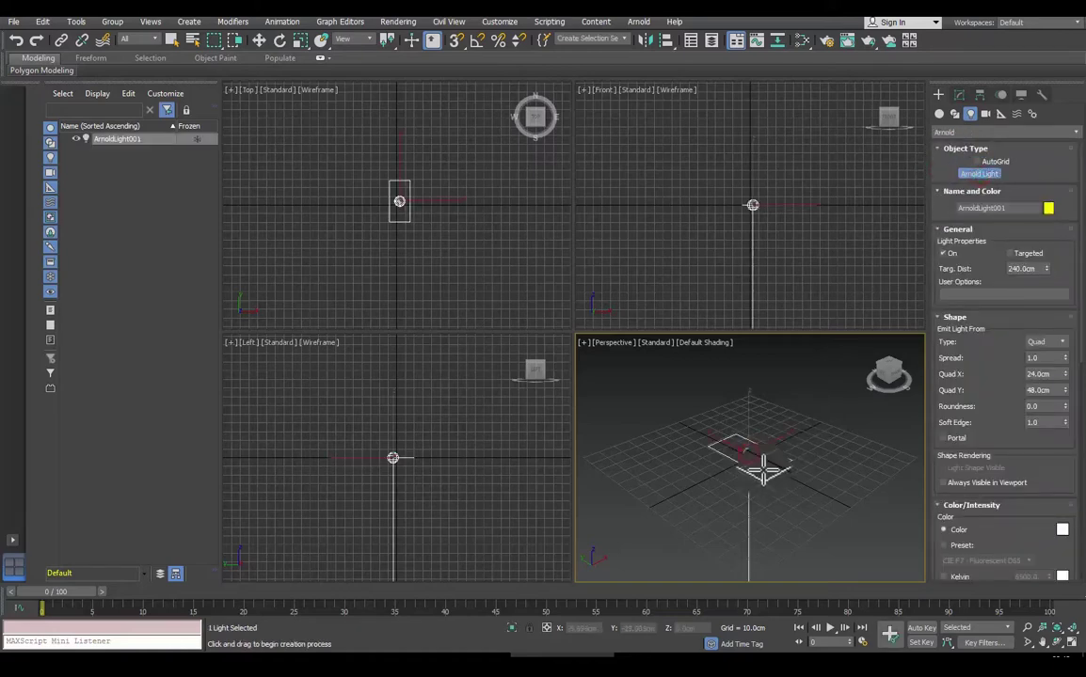
click(1046, 342)
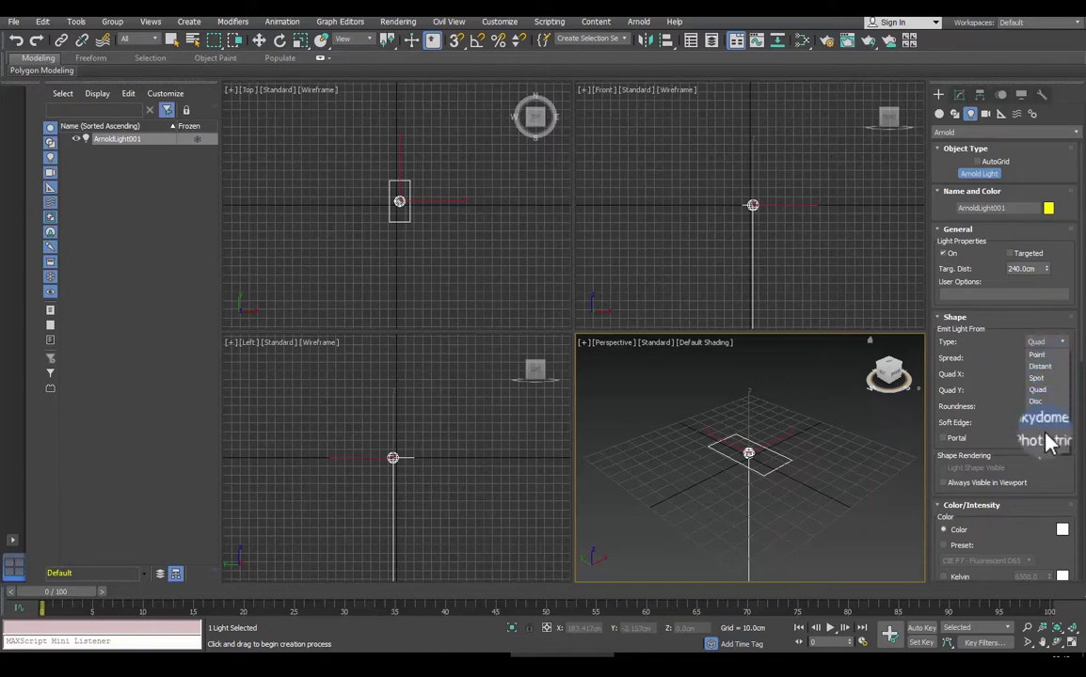
click(866, 413)
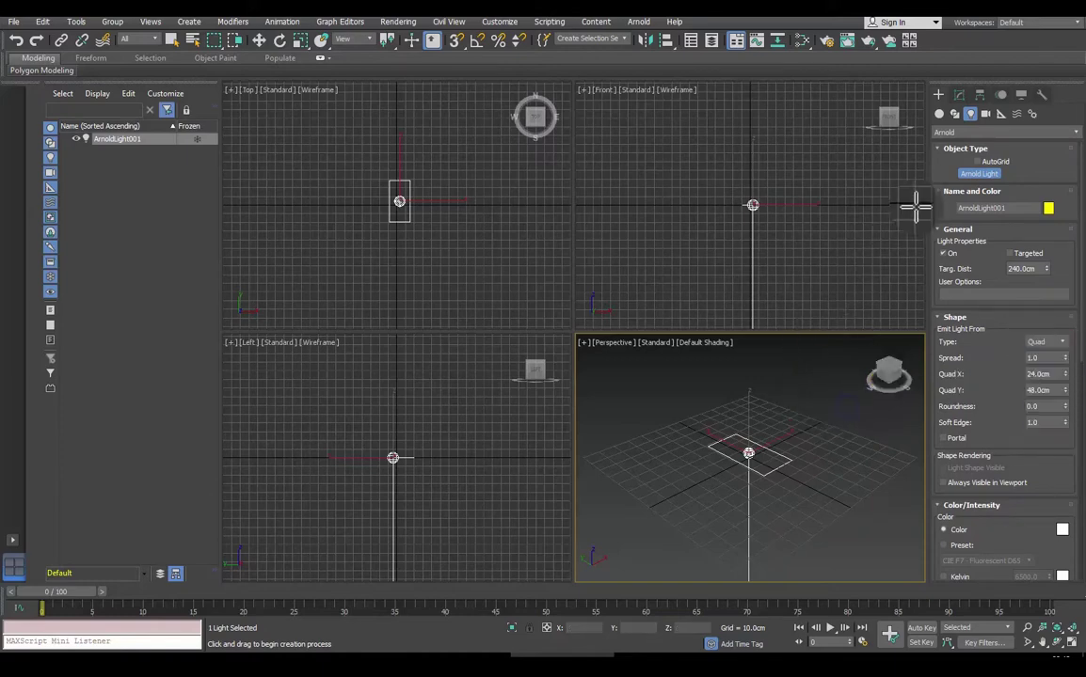
right_click(942, 146)
click(984, 114)
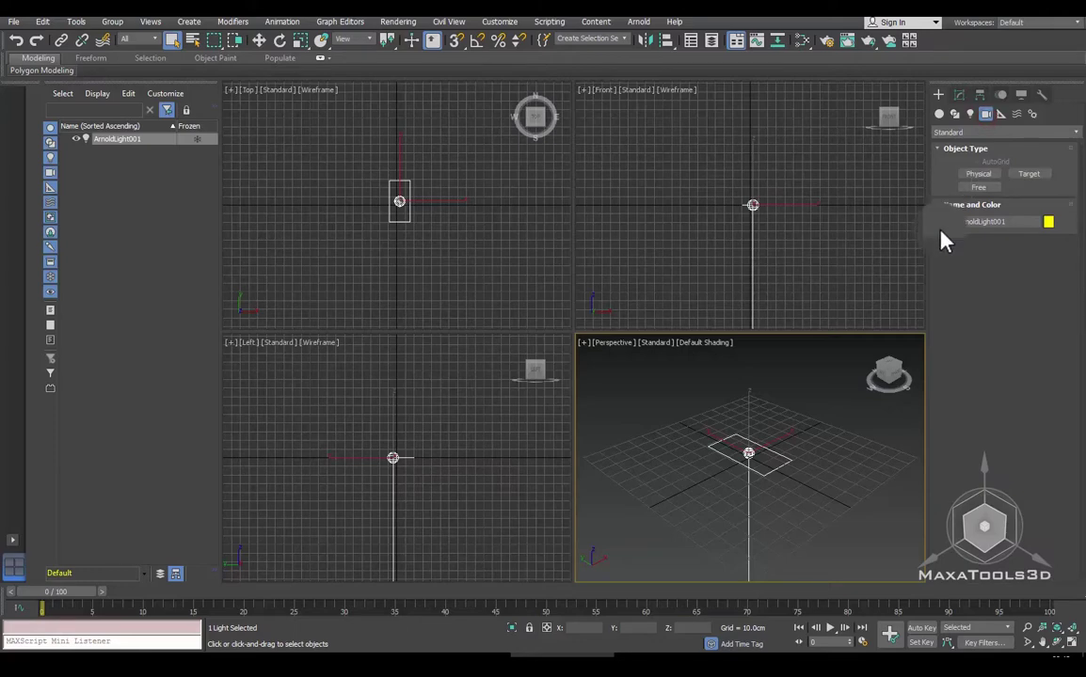
click(1029, 175)
drag(866, 485, 834, 442)
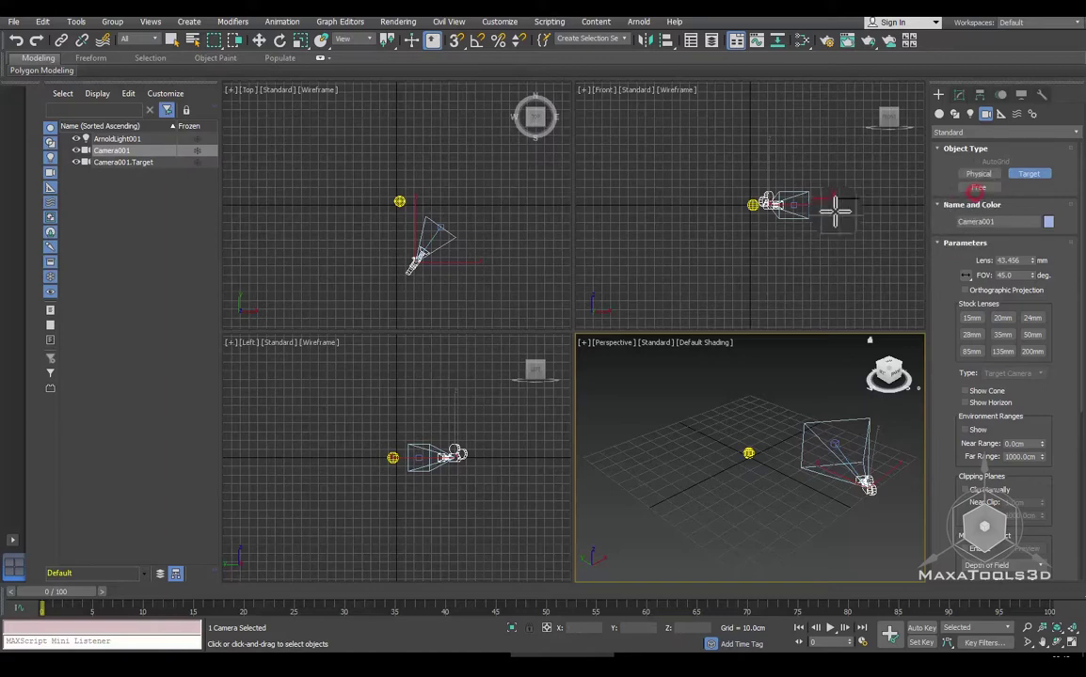
right_click(830, 263)
click(978, 187)
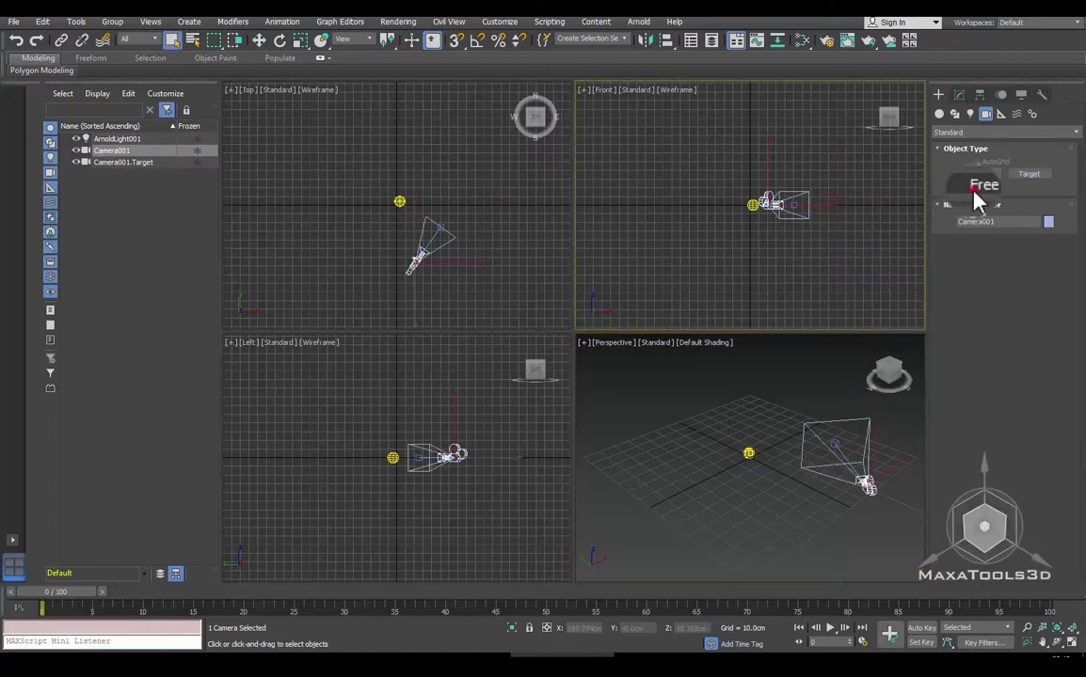
click(846, 201)
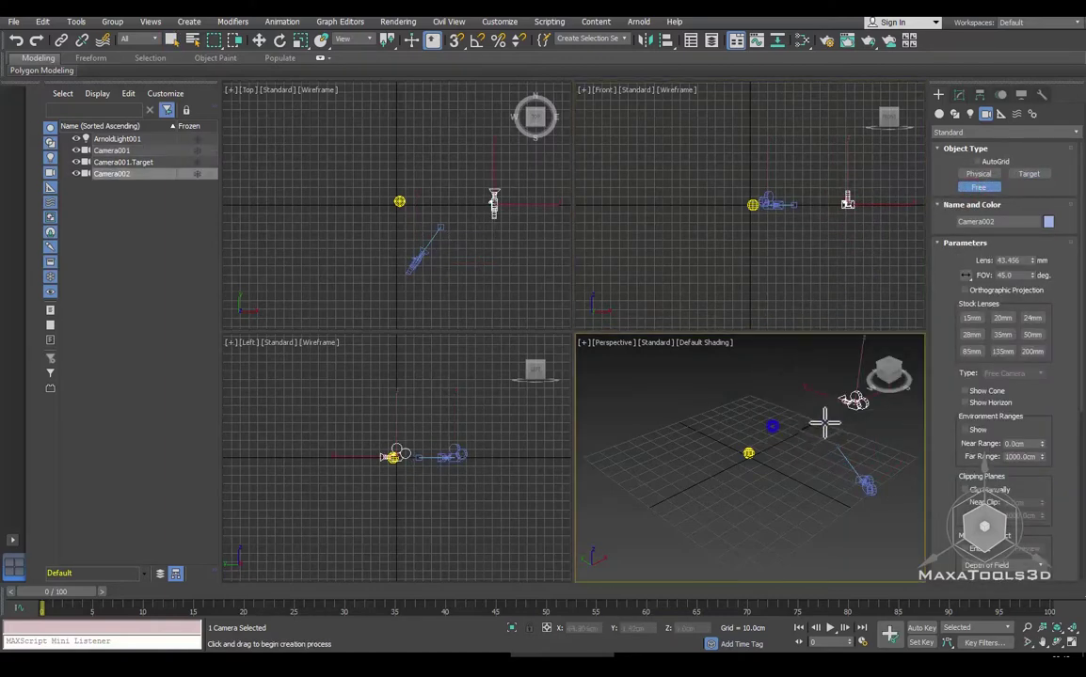
alt+middle_drag(824, 424, 787, 400)
right_click(790, 404)
right_click(800, 431)
click(808, 434)
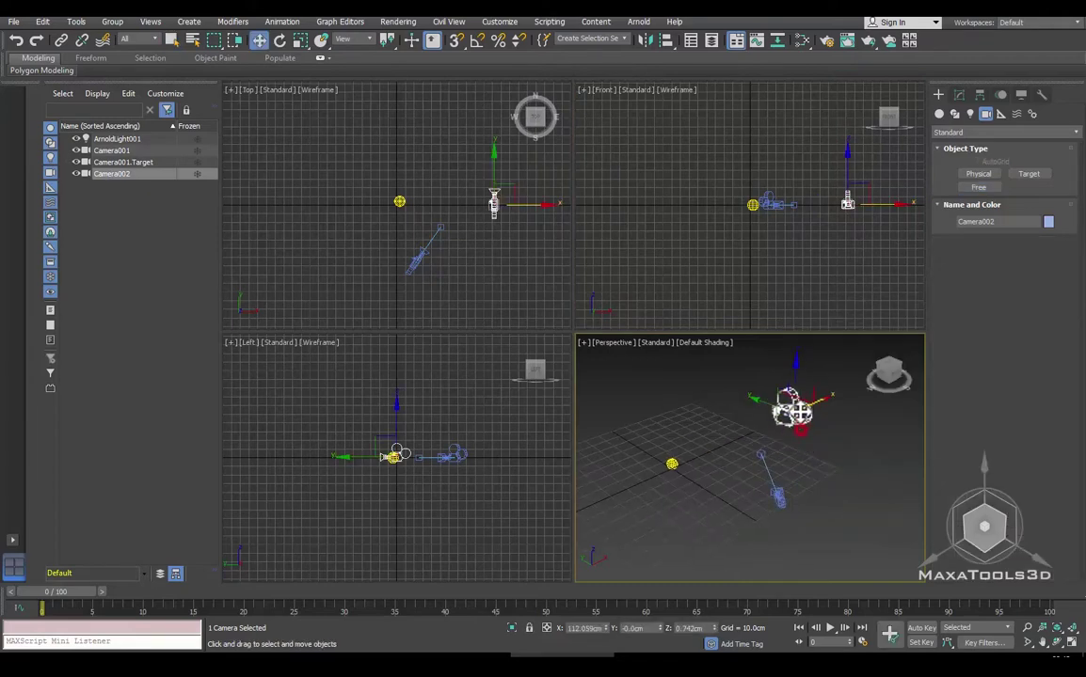
drag(790, 414, 811, 401)
drag(790, 508, 807, 480)
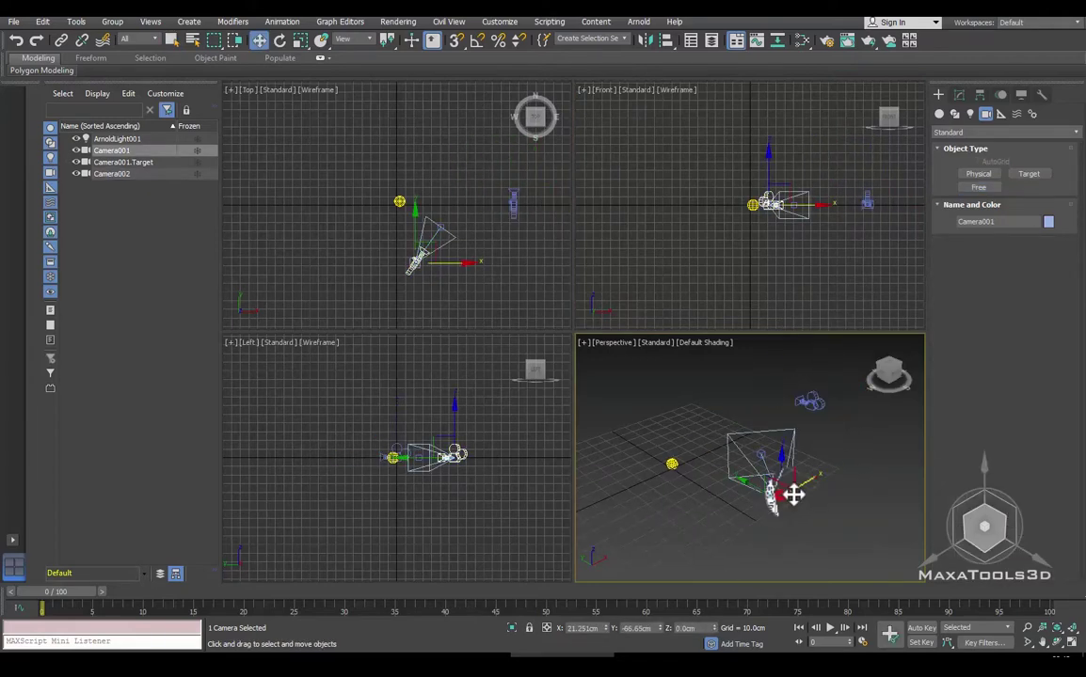
drag(842, 519, 746, 375)
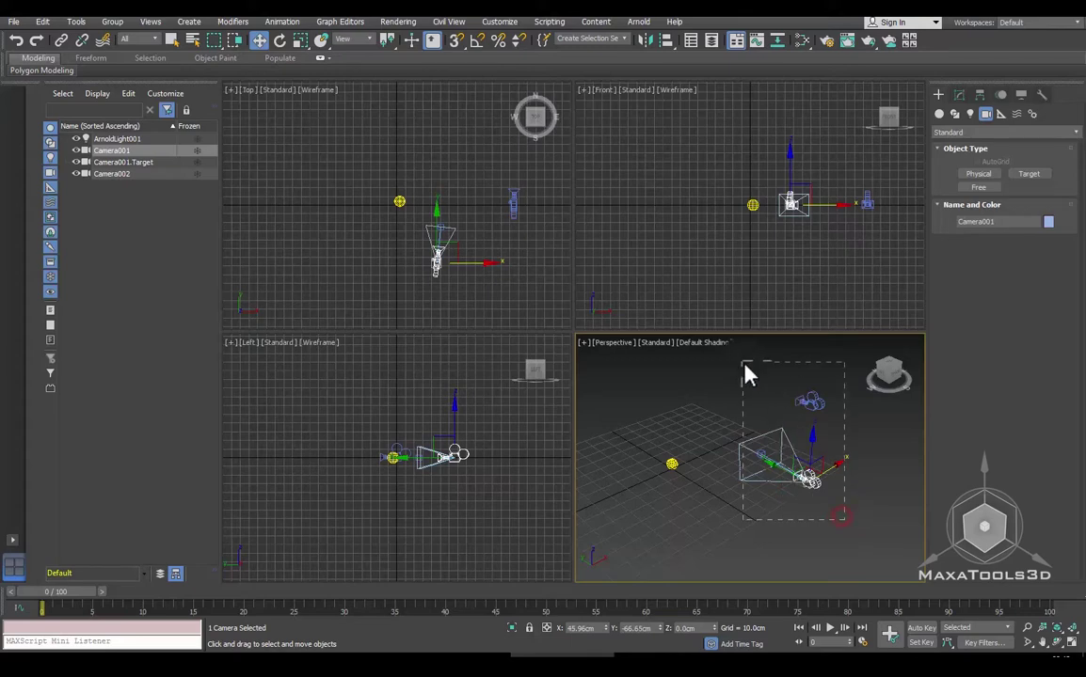
key(Delete)
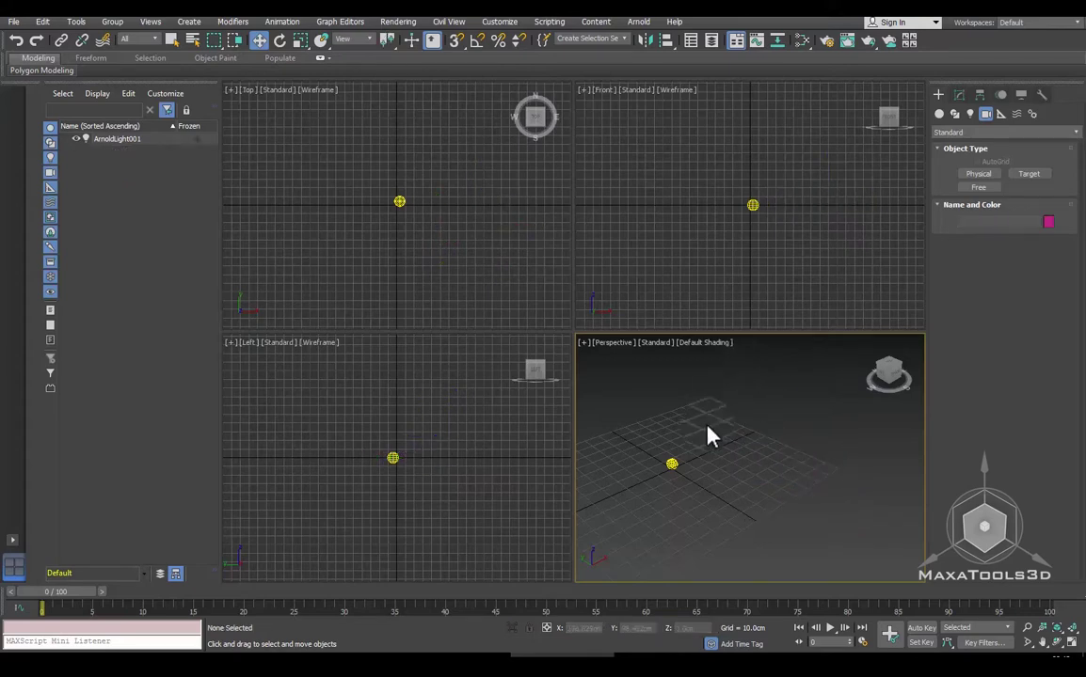
middle_drag(707, 436, 769, 404)
Maximize Perspective, place a targeted Physical camera aimed at ArnoldLight001, and scroll to its Exposure settings
key(alt+w)
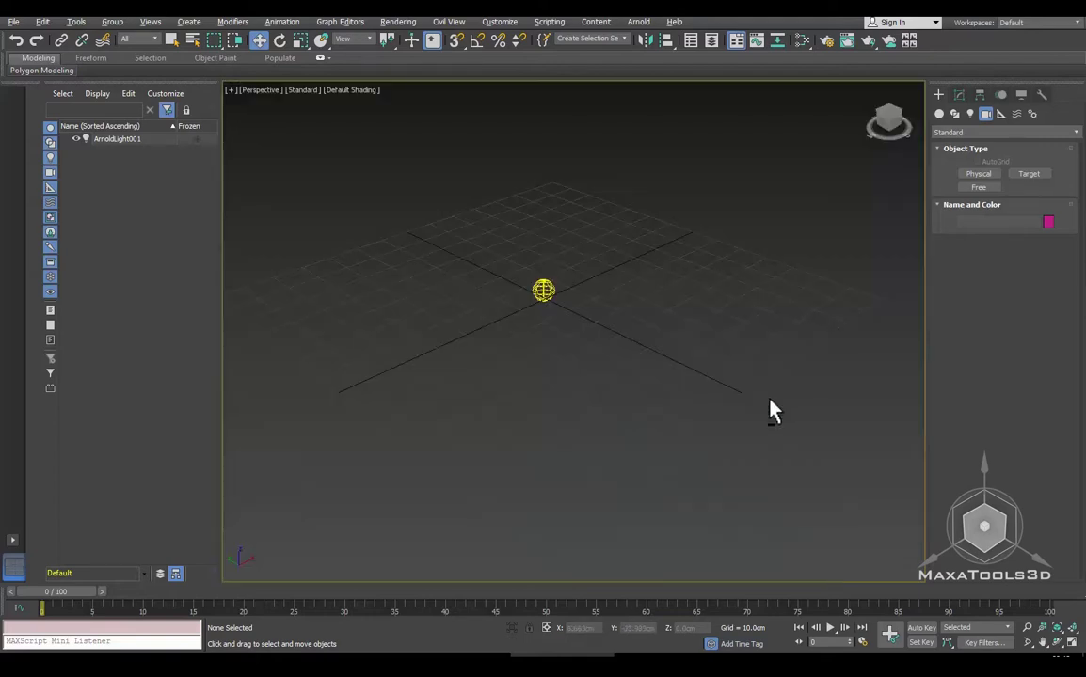
middle_drag(702, 368, 718, 386)
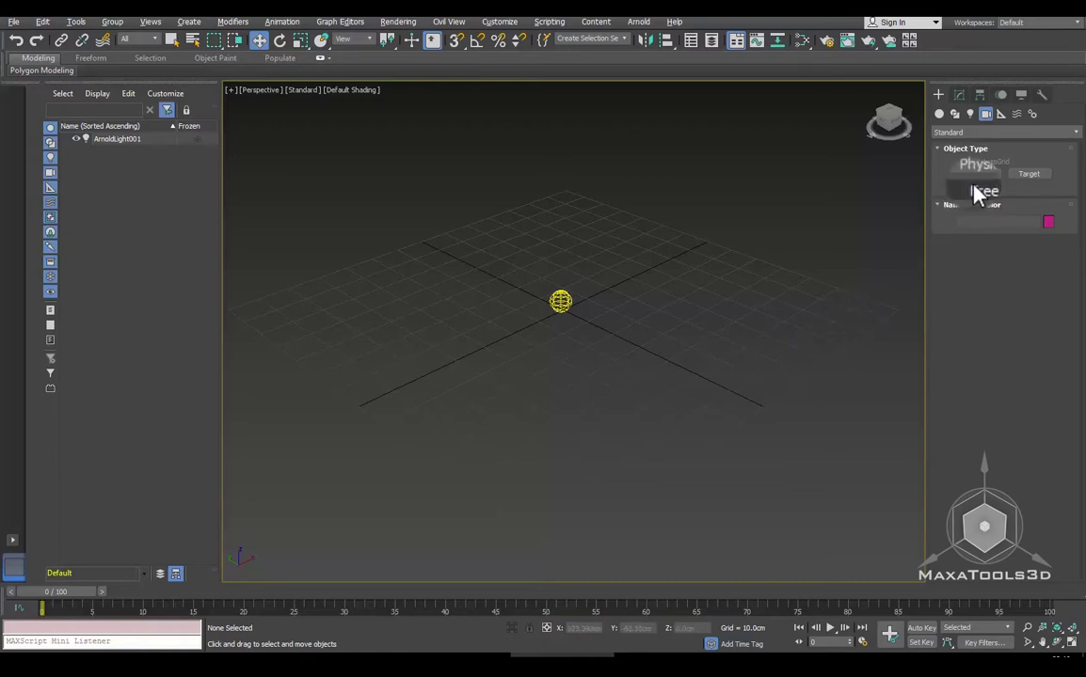
click(974, 179)
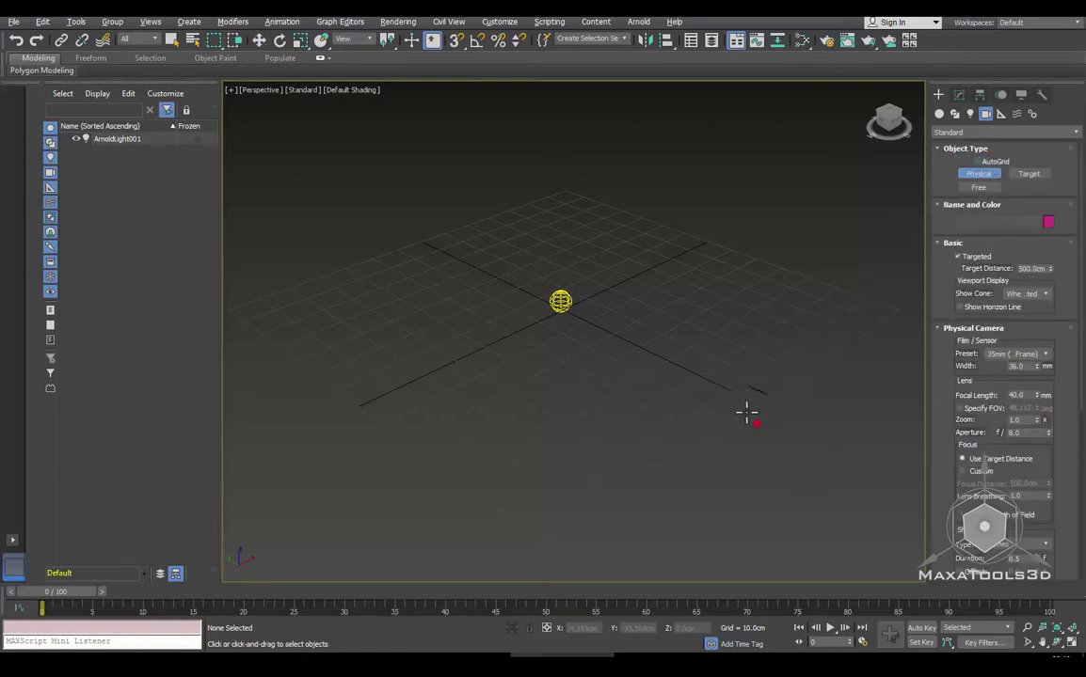
drag(746, 412, 562, 302)
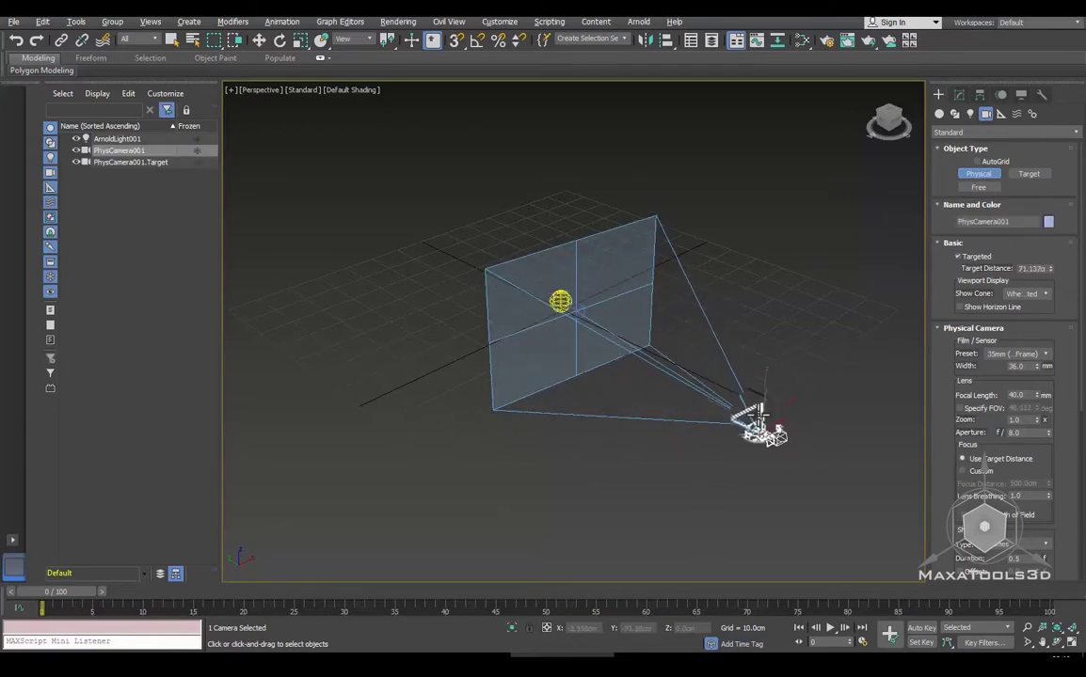
click(960, 98)
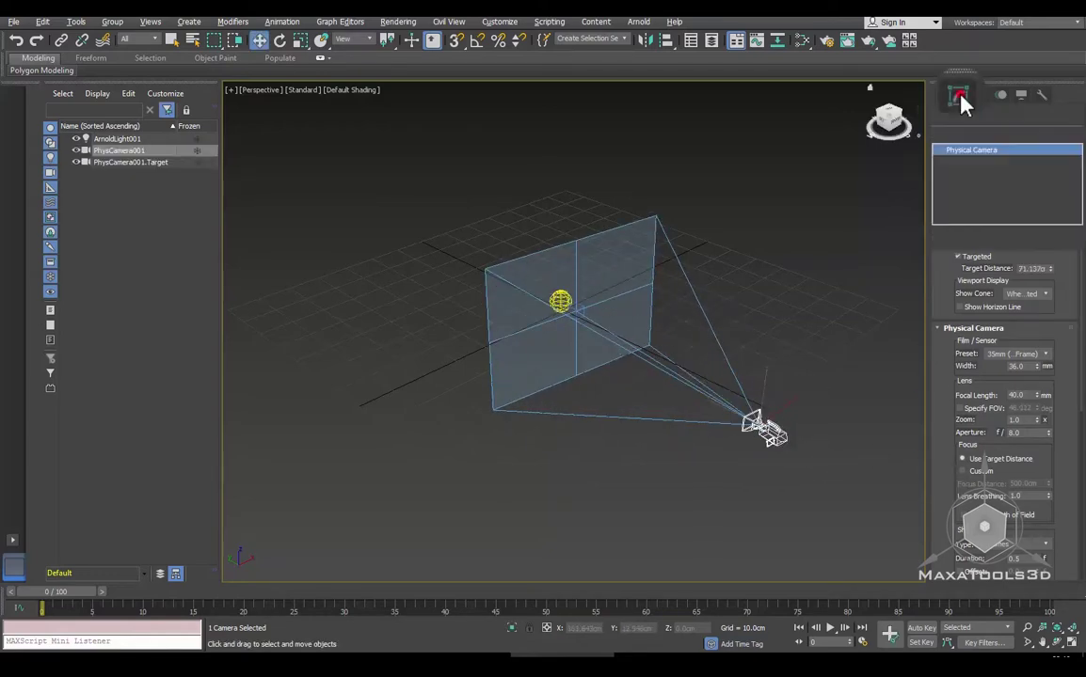
drag(946, 424, 946, 191)
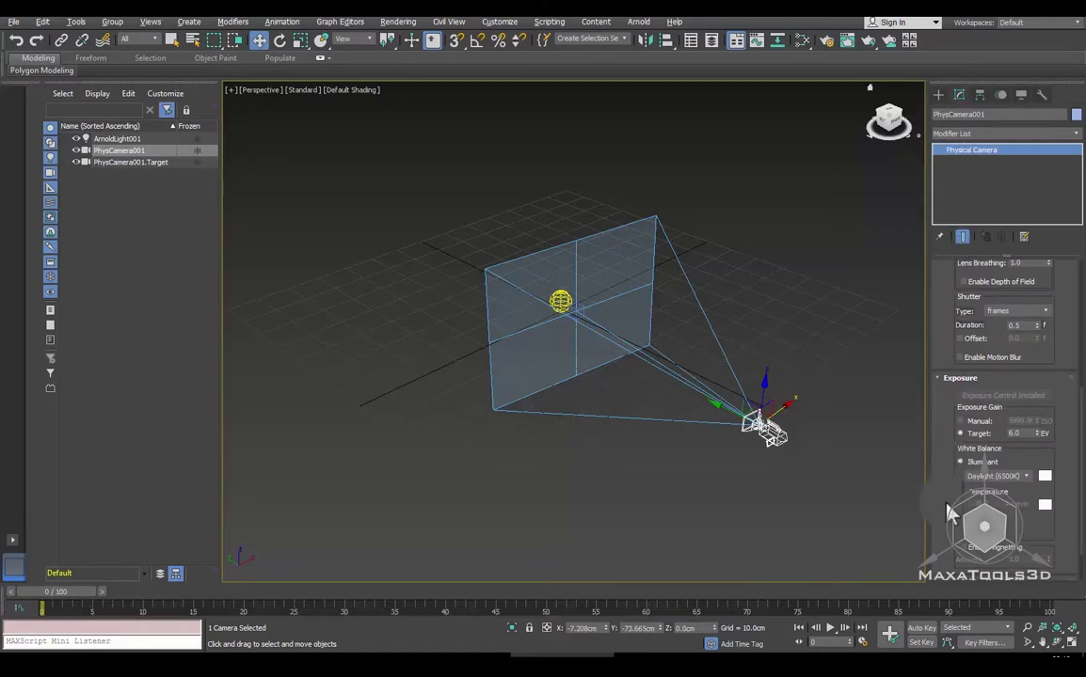
drag(944, 434, 941, 383)
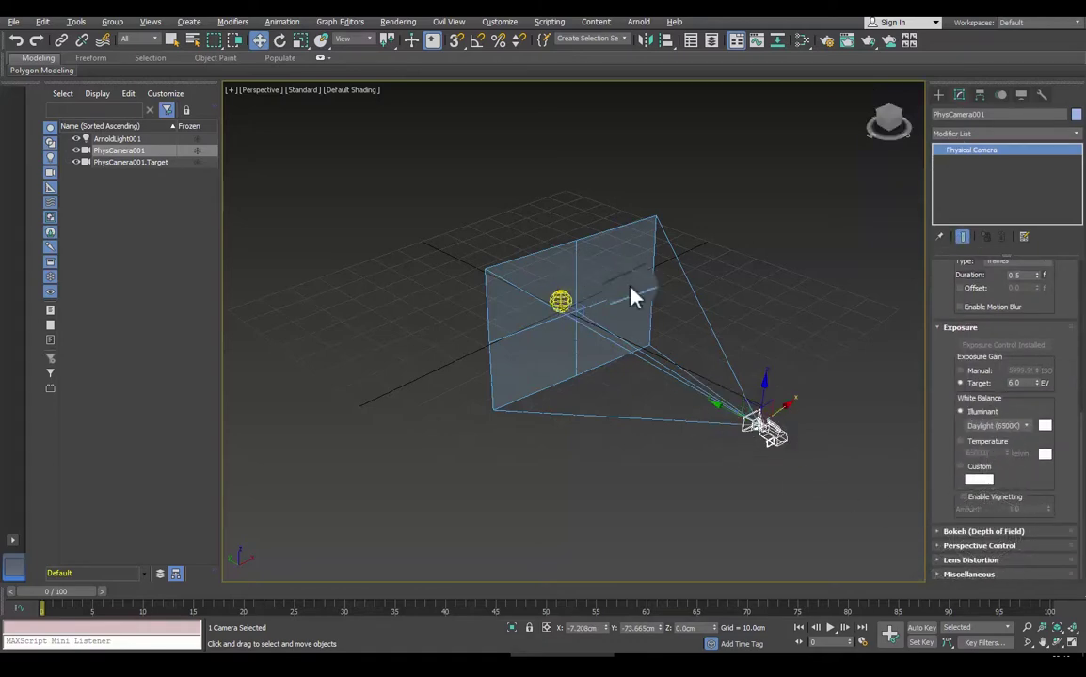
click(399, 25)
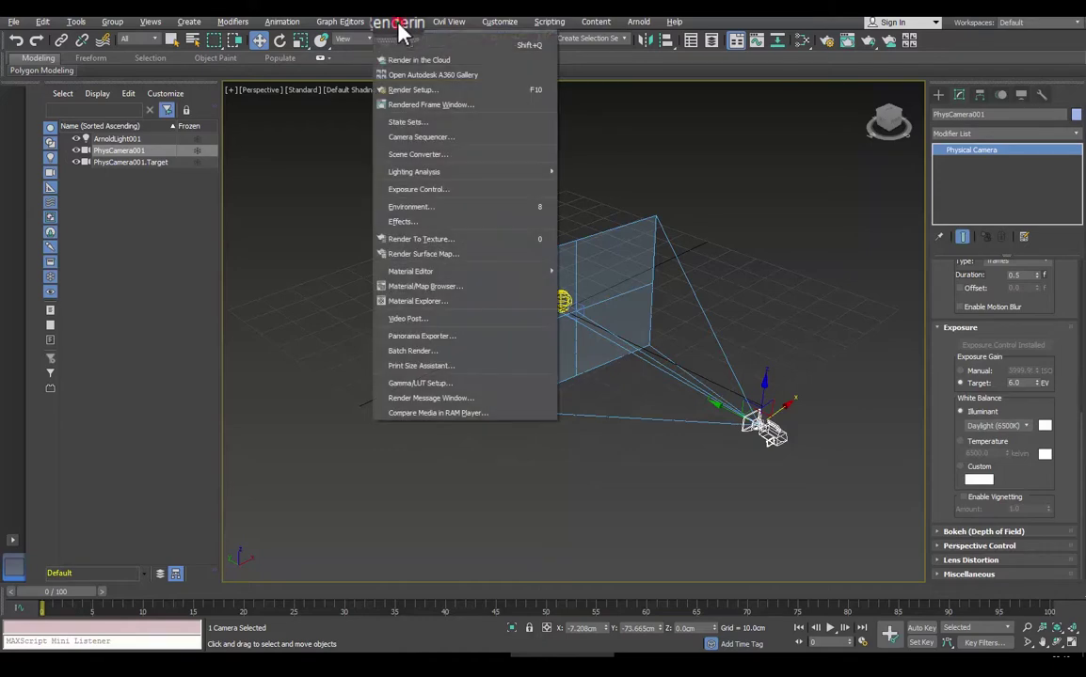
click(424, 194)
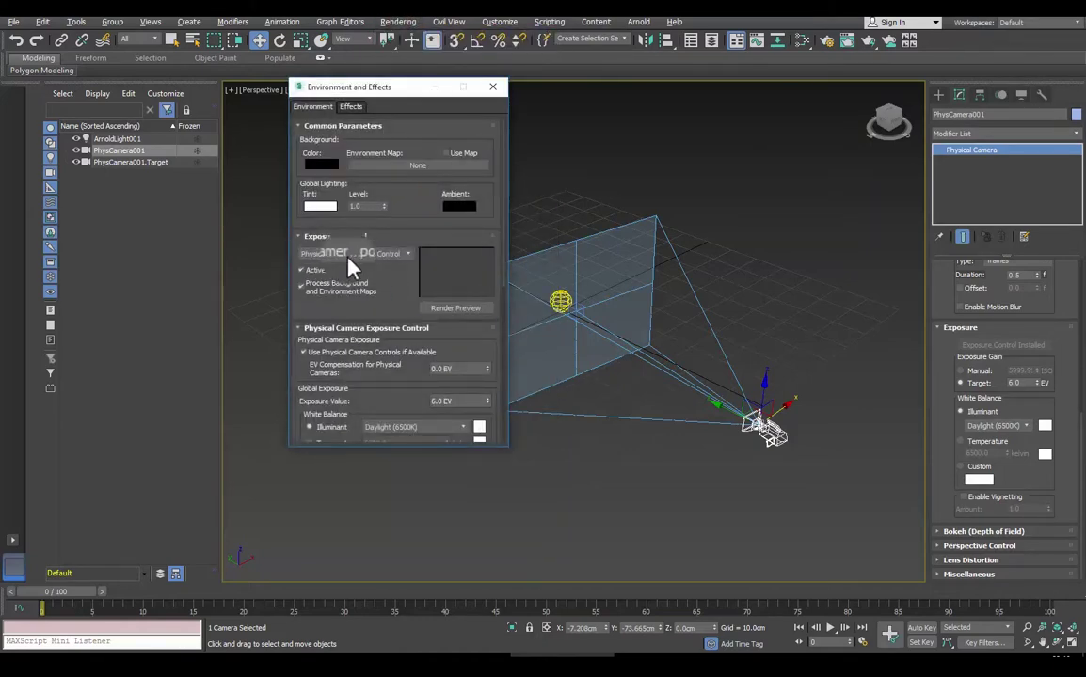
drag(357, 388, 412, 155)
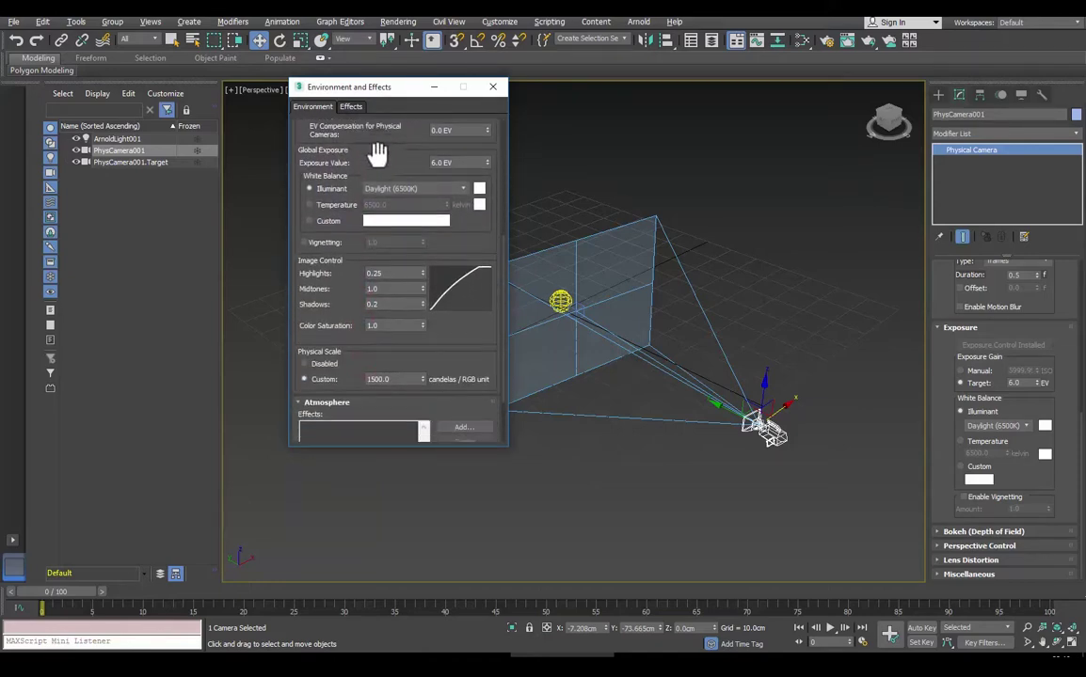
mouse_move(412, 351)
mouse_down()
mouse_move(417, 243)
mouse_move(429, 356)
mouse_up()
scroll(414, 357, up, 2)
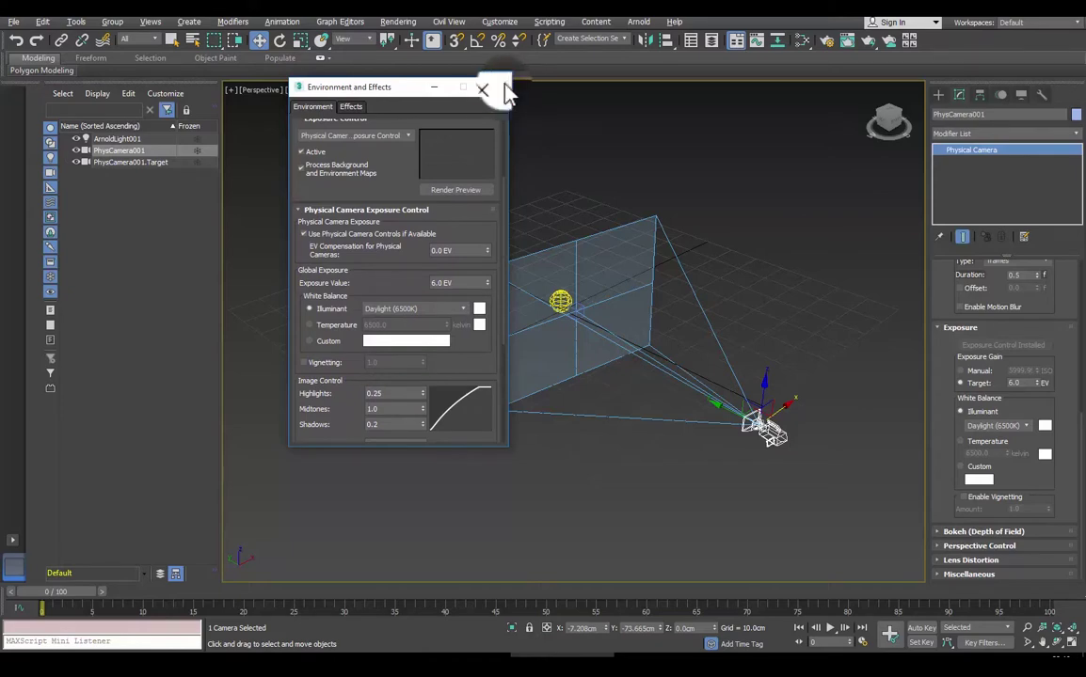
click(504, 82)
right_click(776, 375)
click(795, 385)
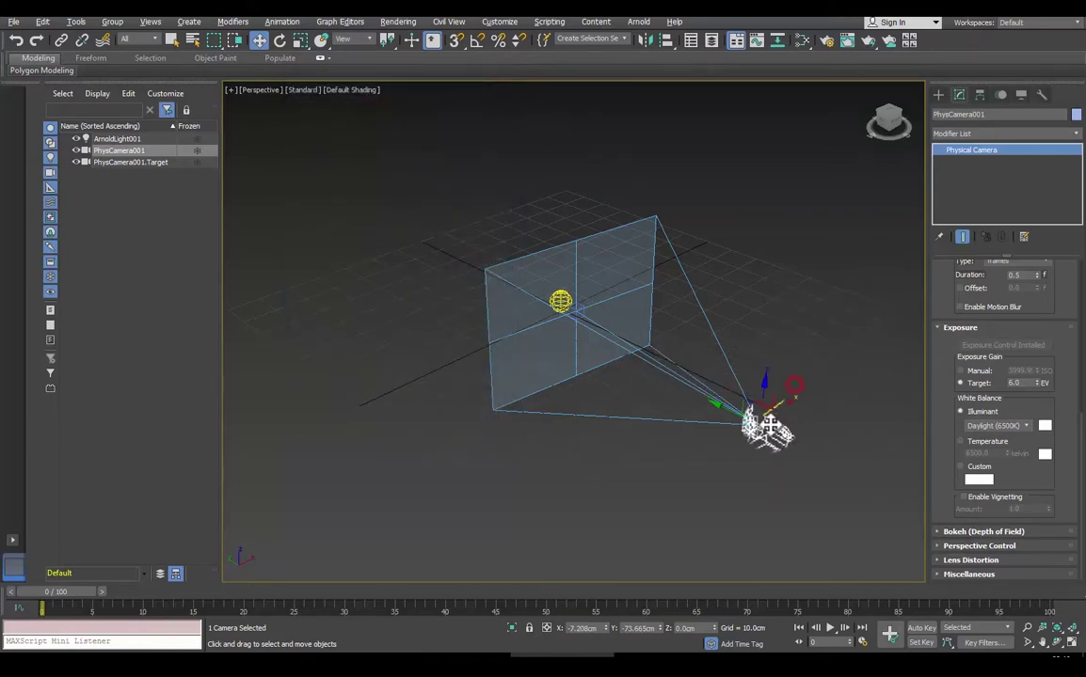
Browse the Create panel's standard camera types and the Photometric light types
click(940, 98)
click(978, 149)
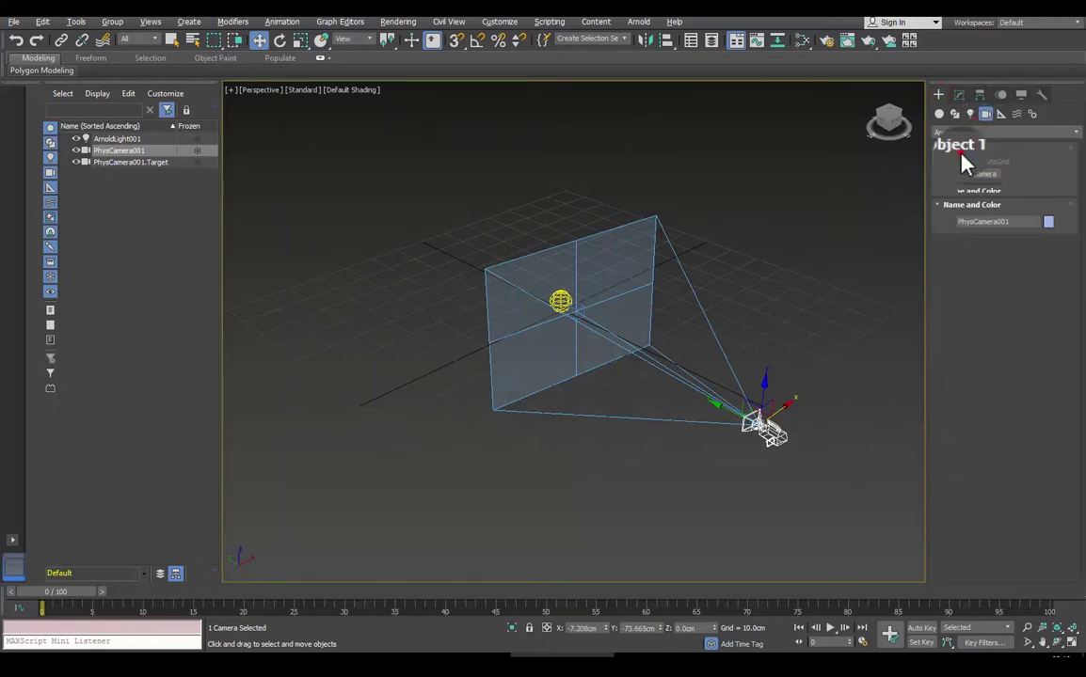
click(972, 116)
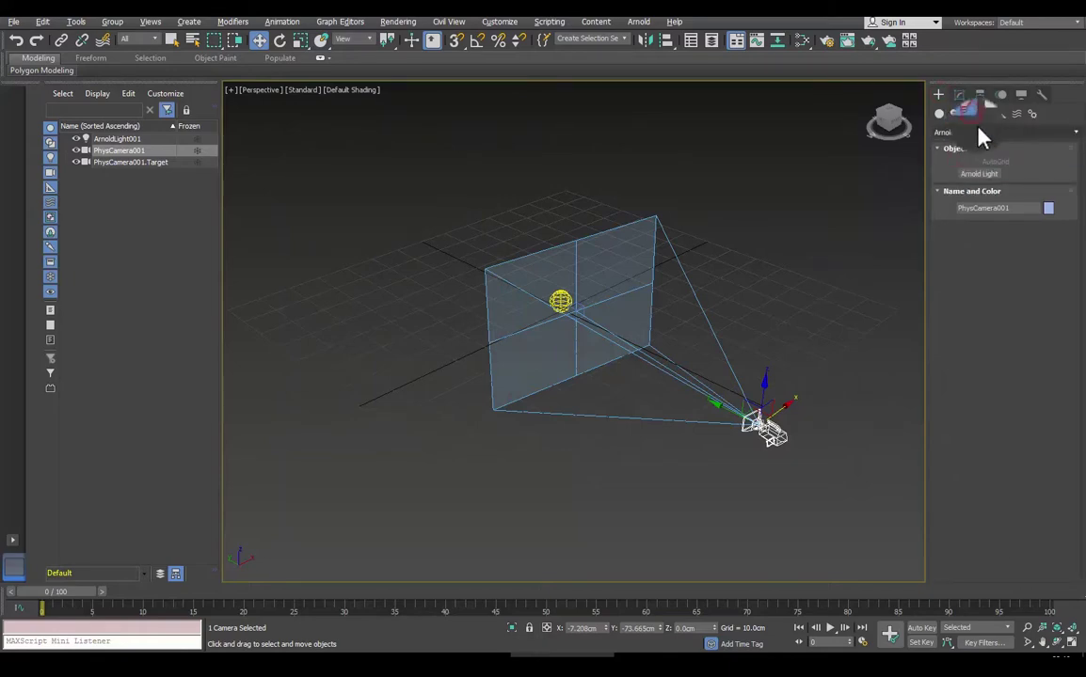
click(978, 133)
click(985, 114)
click(974, 132)
click(977, 146)
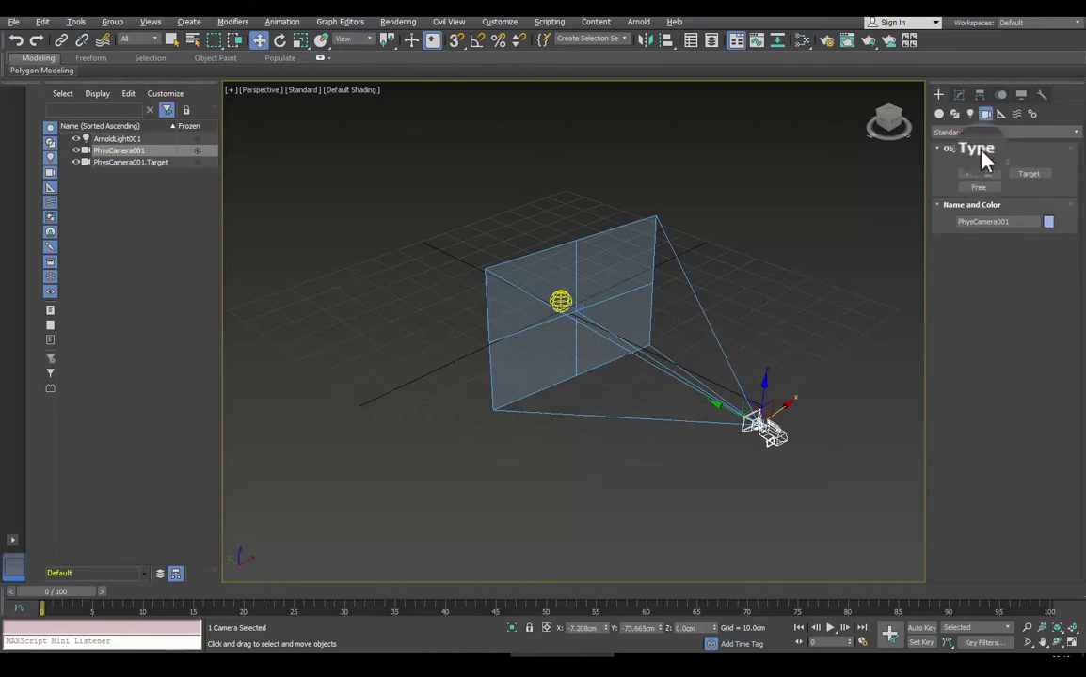
click(959, 94)
click(938, 94)
click(970, 113)
click(974, 133)
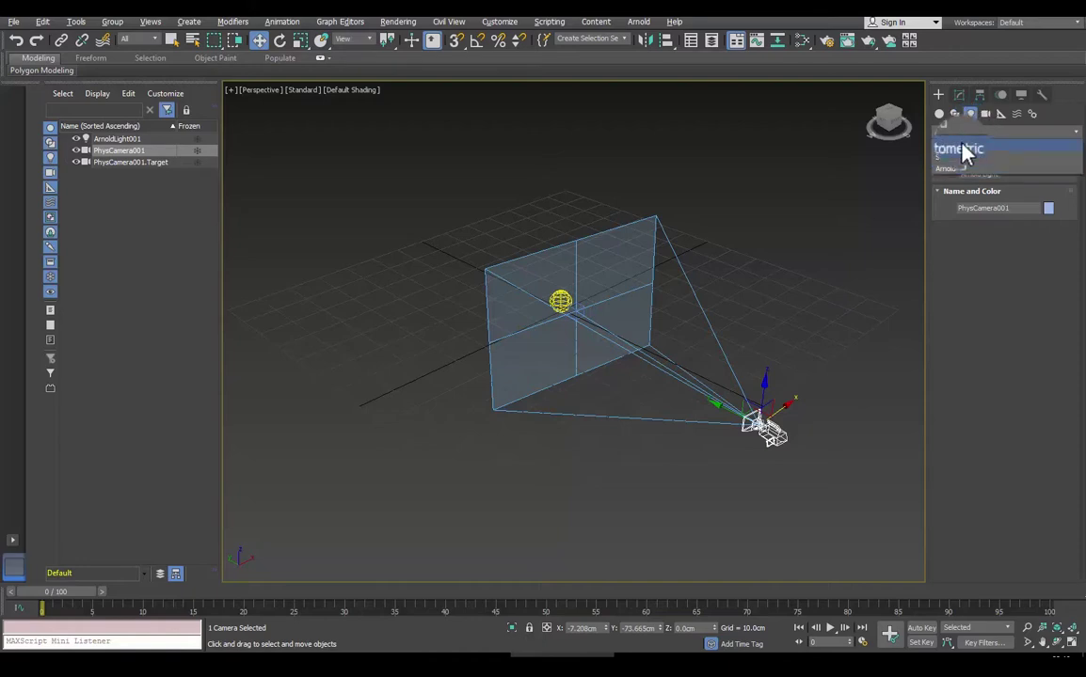
click(966, 151)
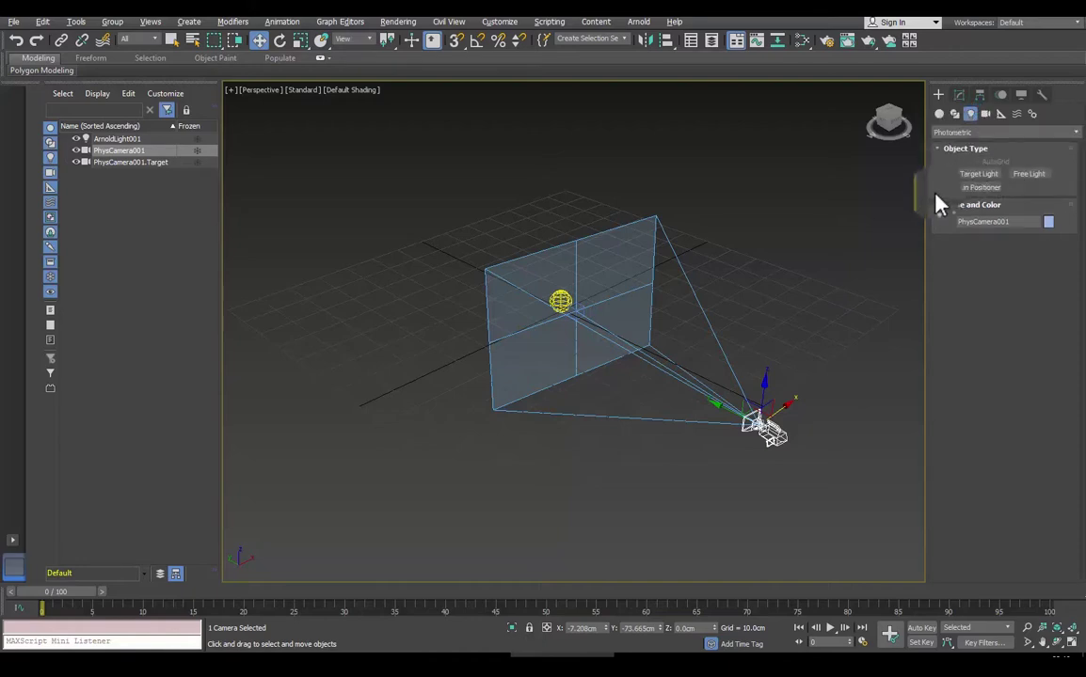
Show the Arnold light types, then select ArnoldLight001 to show its General and Quad shape parameters
click(777, 338)
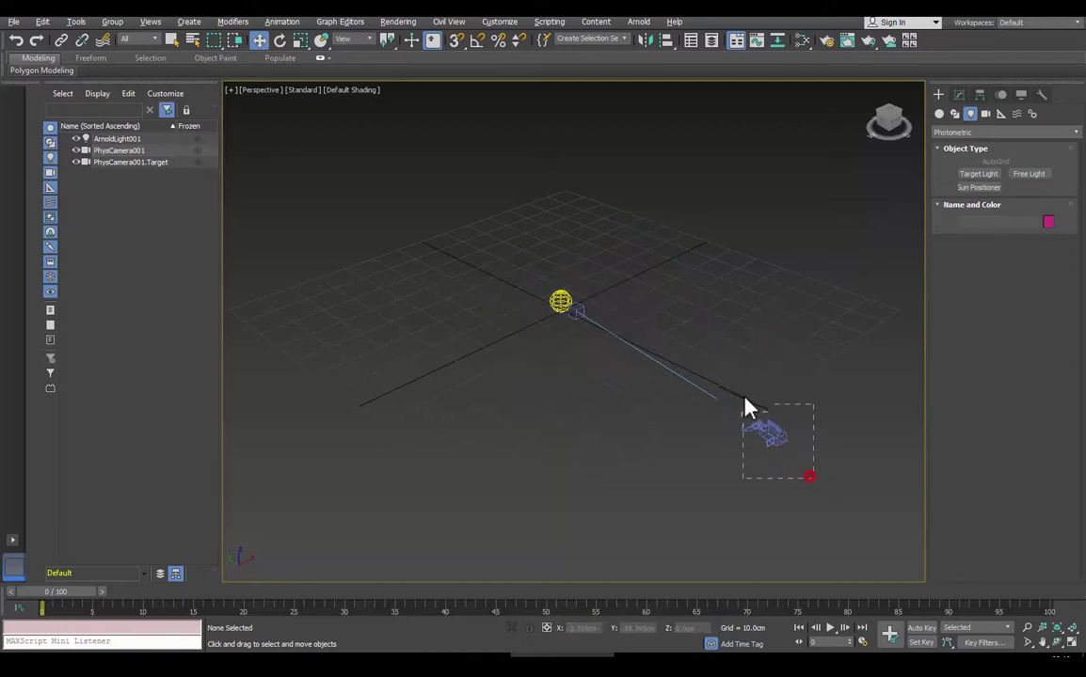
drag(809, 476, 747, 408)
click(964, 133)
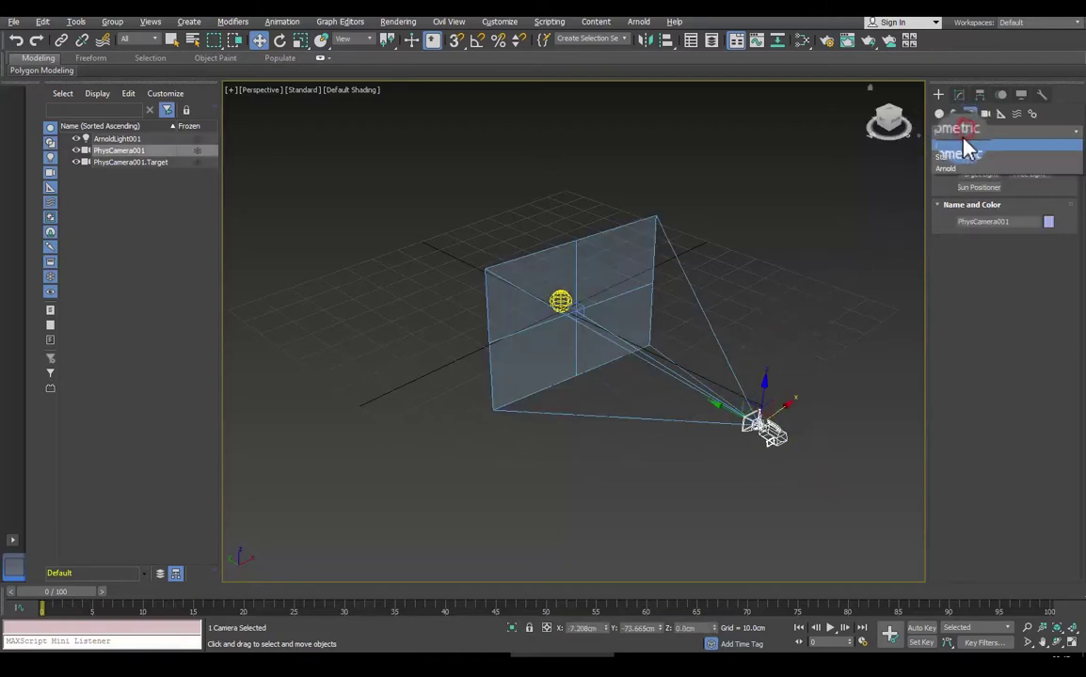
click(948, 170)
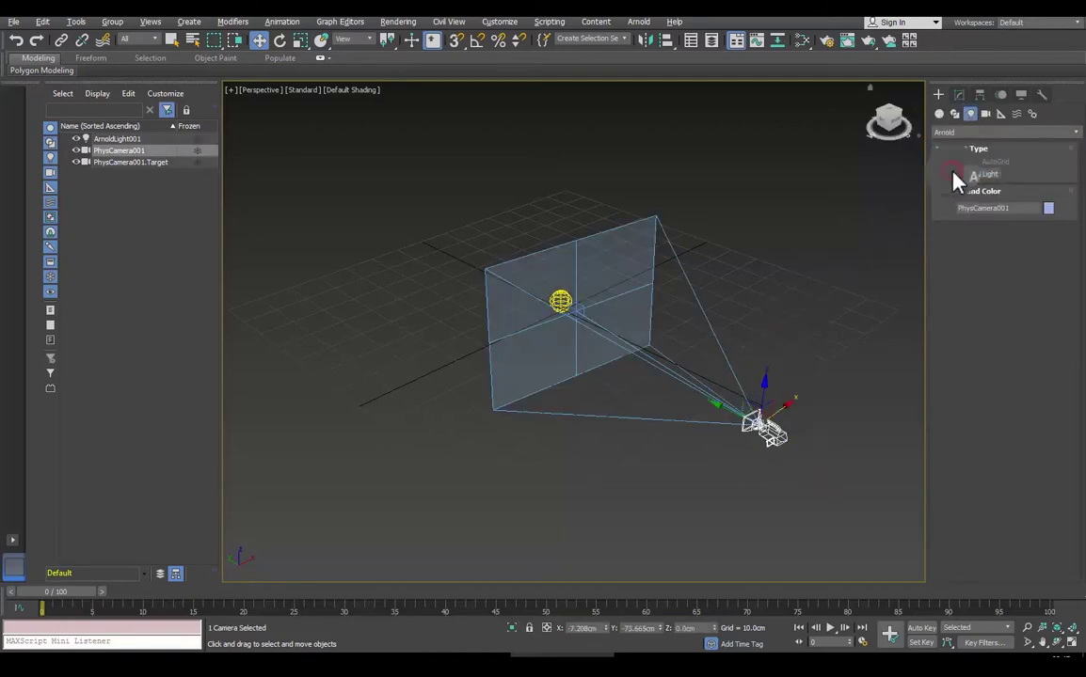
click(559, 301)
click(959, 94)
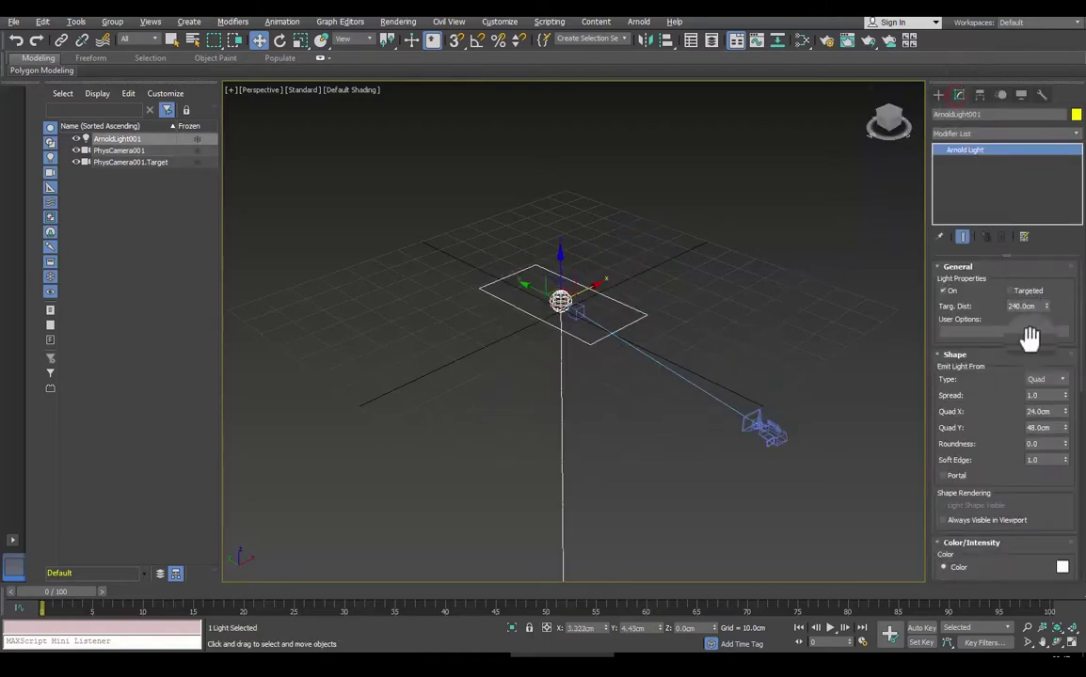
Switch ArnoldLight001's Shape Type from Quad to Photometric, then deselect the light
click(1061, 379)
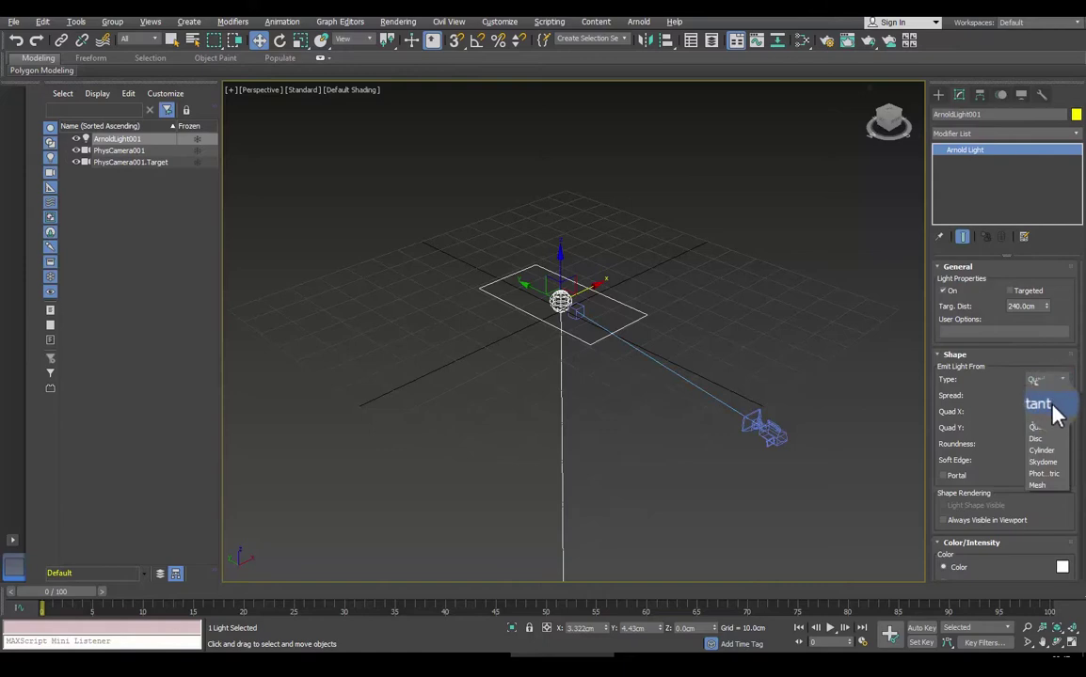
click(1051, 478)
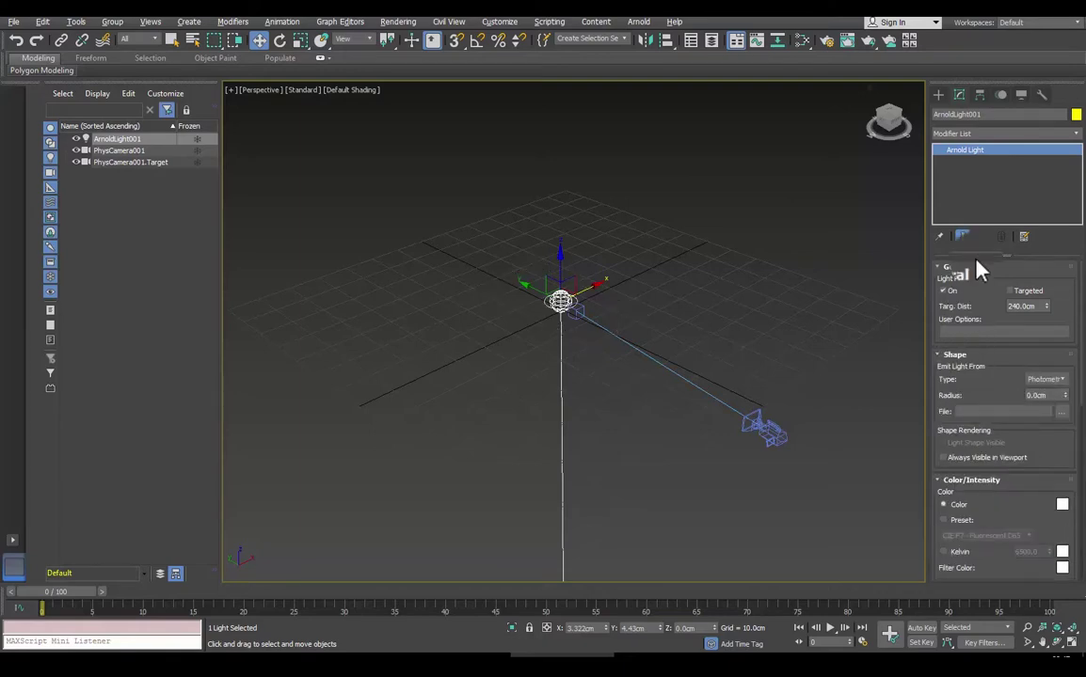
click(637, 198)
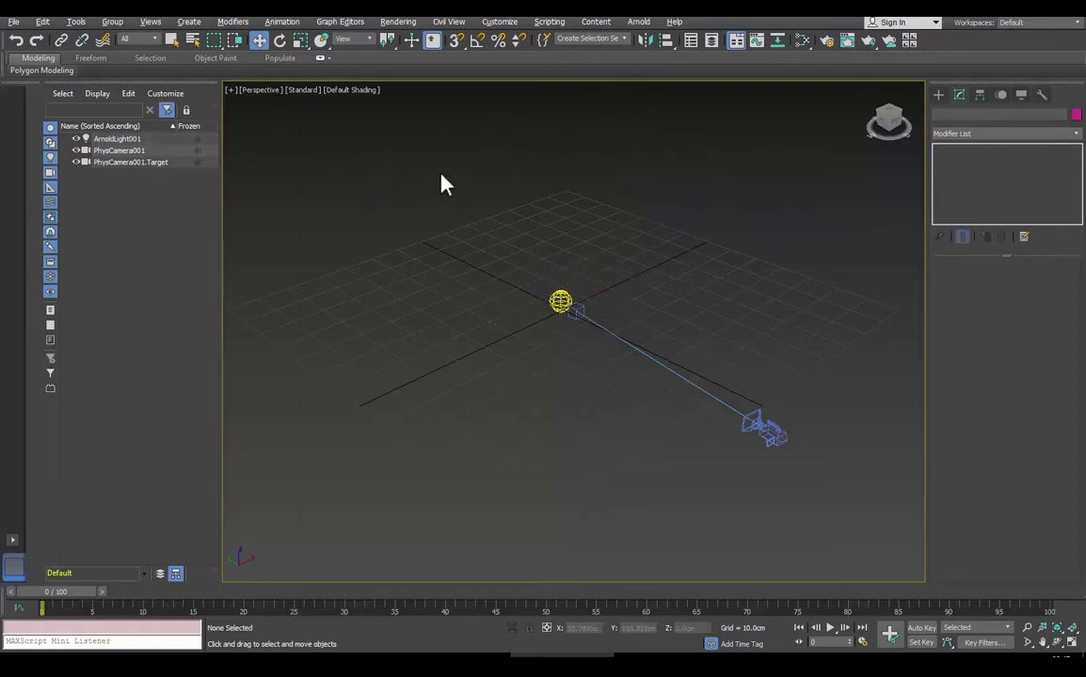
drag(444, 184, 601, 334)
click(592, 376)
click(562, 301)
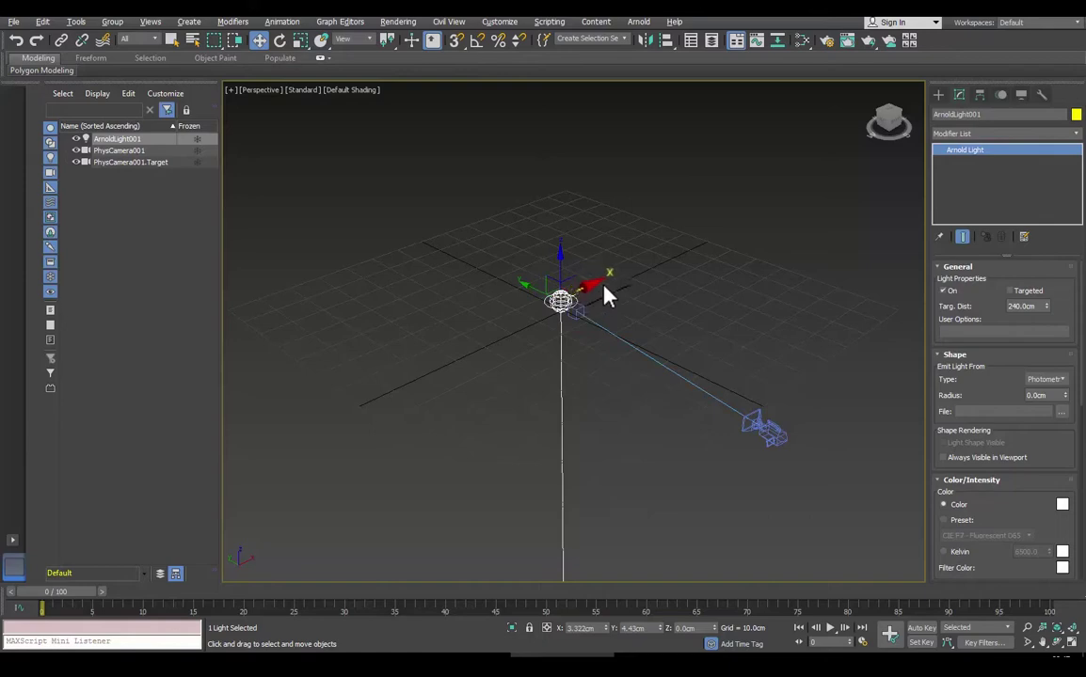
click(740, 298)
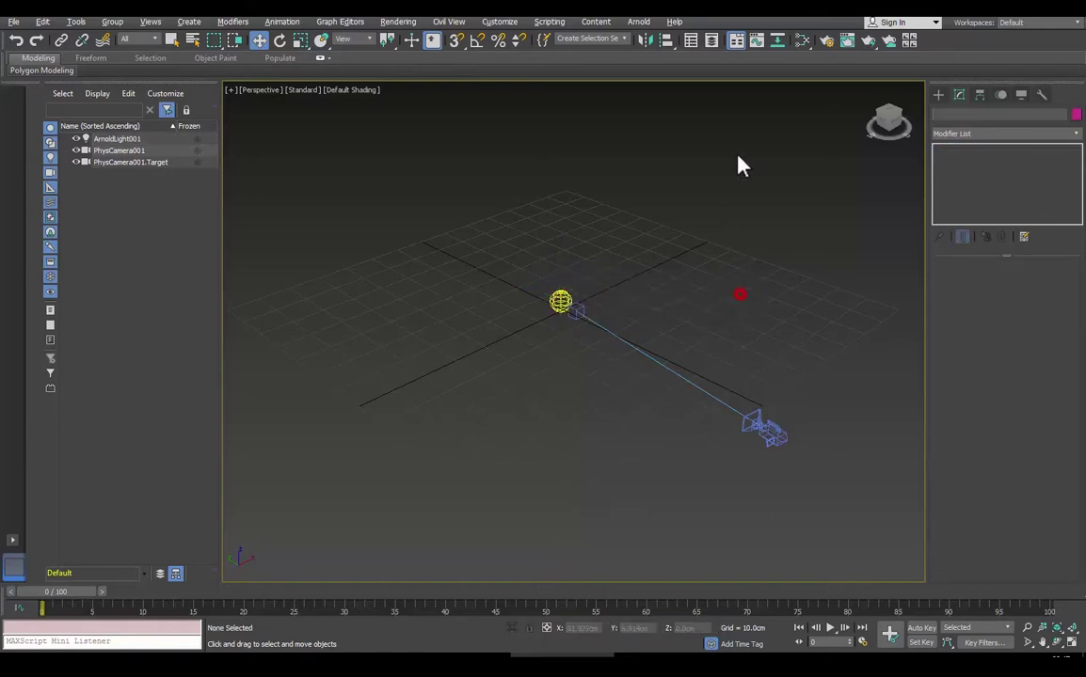
In Render Setup's Arnold Renderer tab, enter 2 in the successive samples fields through Transmission
click(824, 41)
mouse_move(887, 79)
mouse_down()
mouse_move(648, 71)
mouse_move(596, 101)
mouse_move(543, 95)
mouse_up()
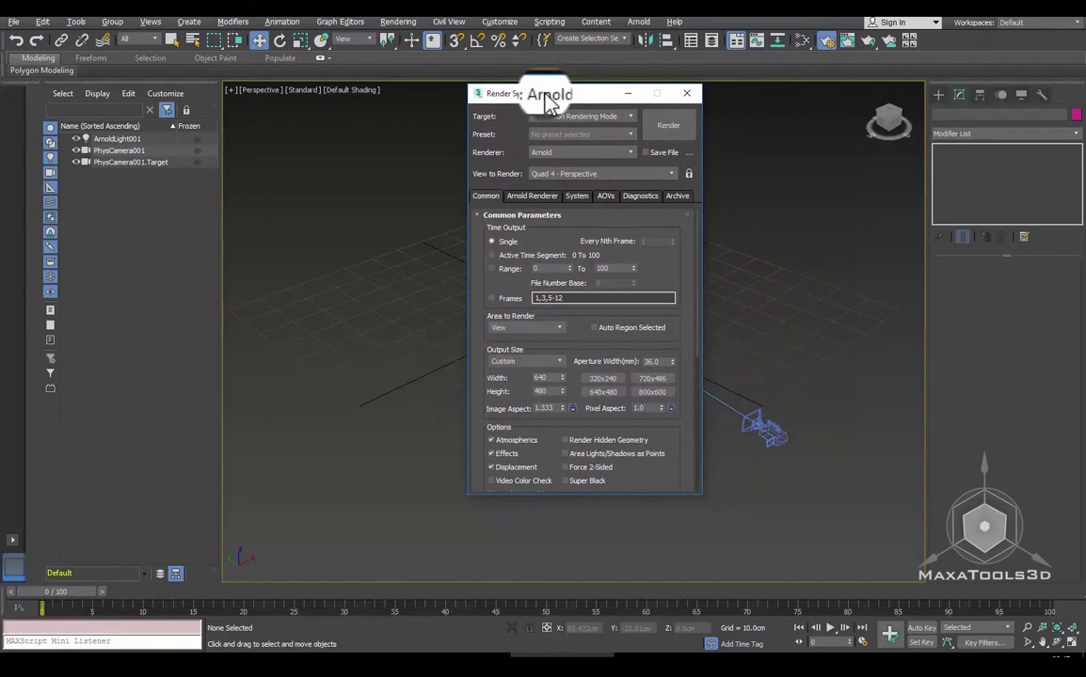
click(520, 196)
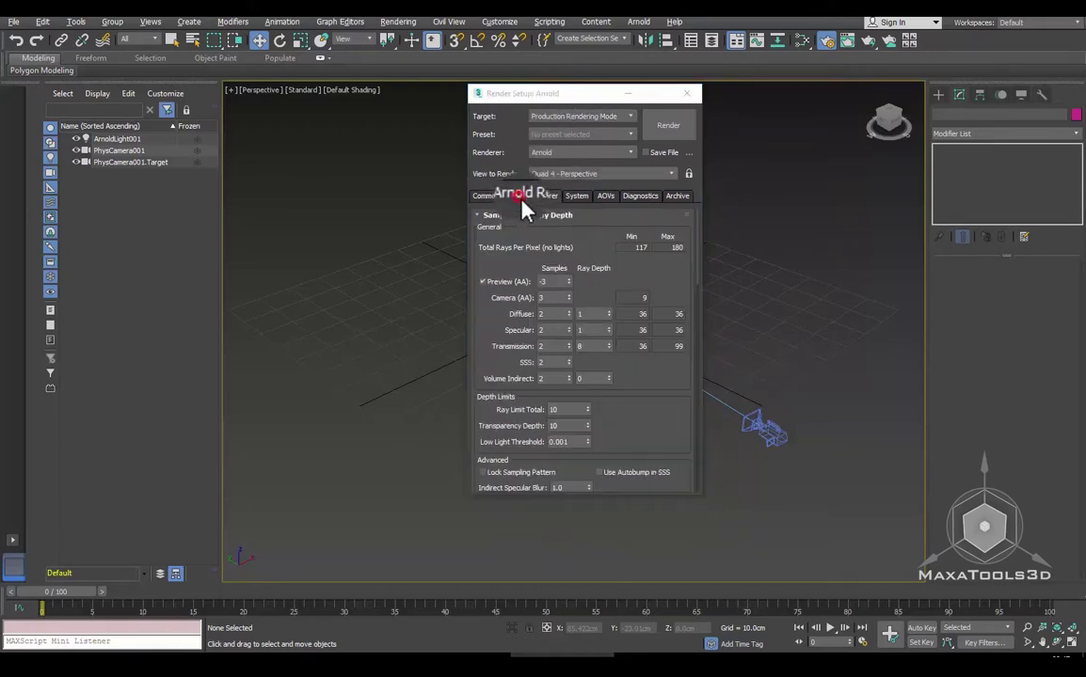
double_click(546, 297)
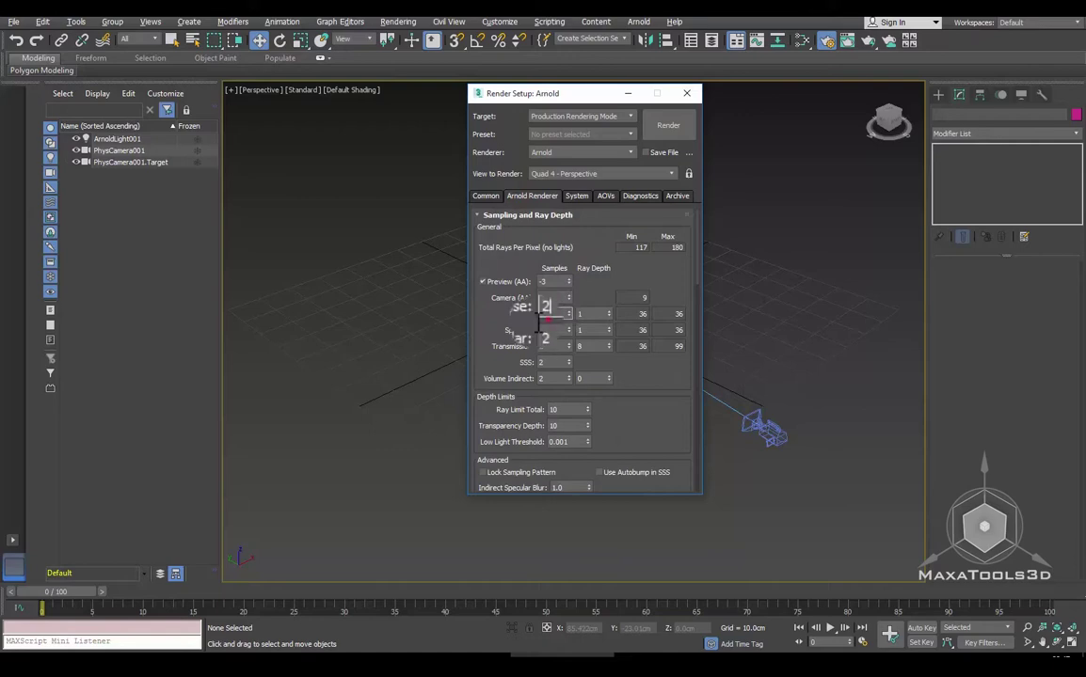
key(Tab)
key(Tab)
text(2)
key(Tab)
text(2)
key(Tab)
text(2)
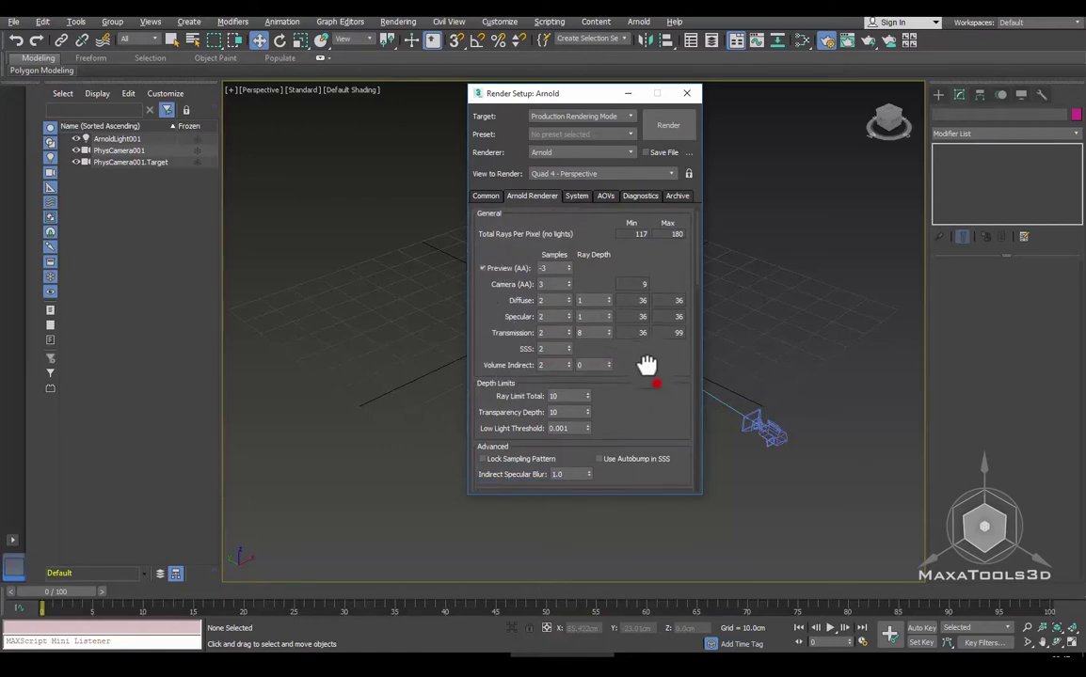
scroll(644, 357, down, 5)
scroll(630, 268, up, 5)
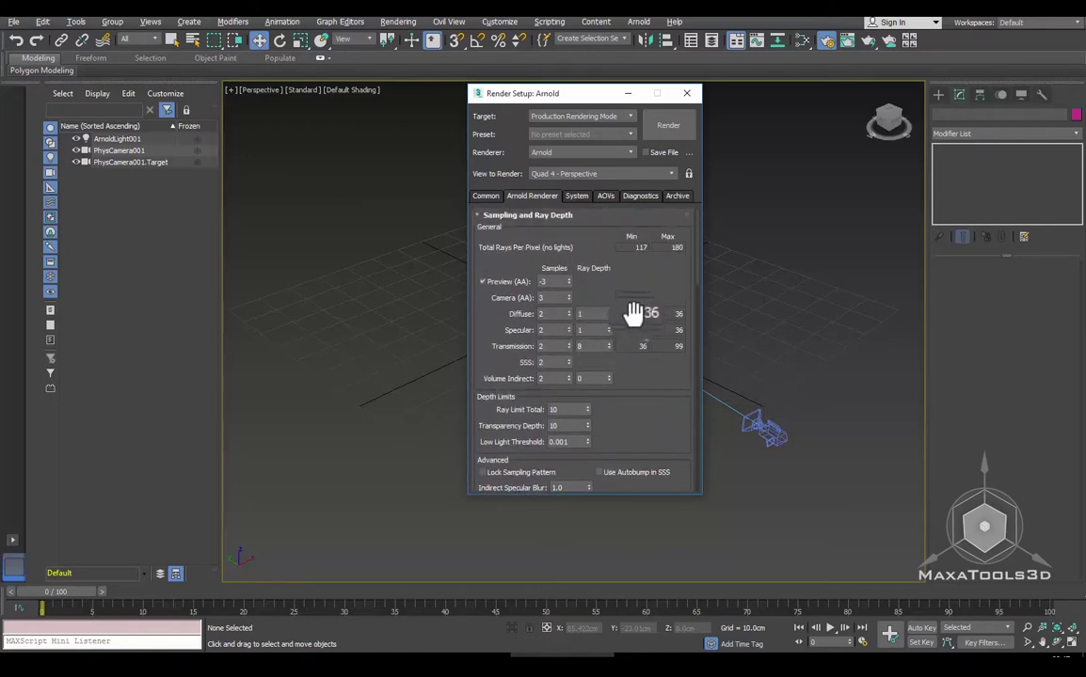
Browse the System, AOVs and Diagnostics tabs, toggle Legacy 3ds Max Map support on and off, then close Render Setup
click(578, 196)
click(603, 195)
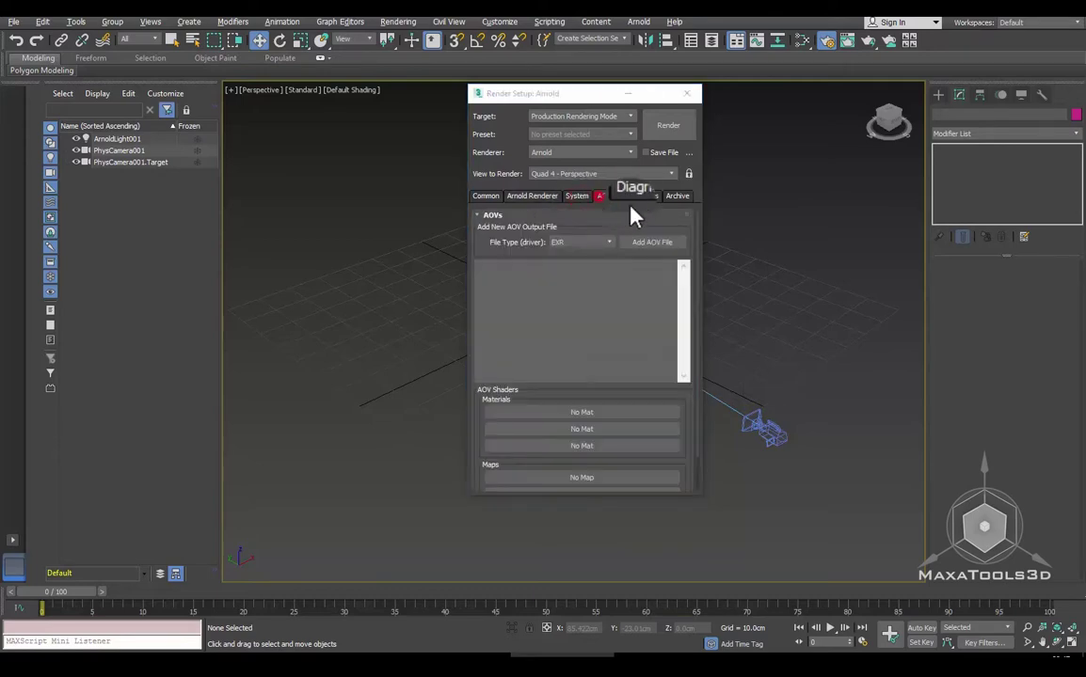
click(635, 196)
click(605, 196)
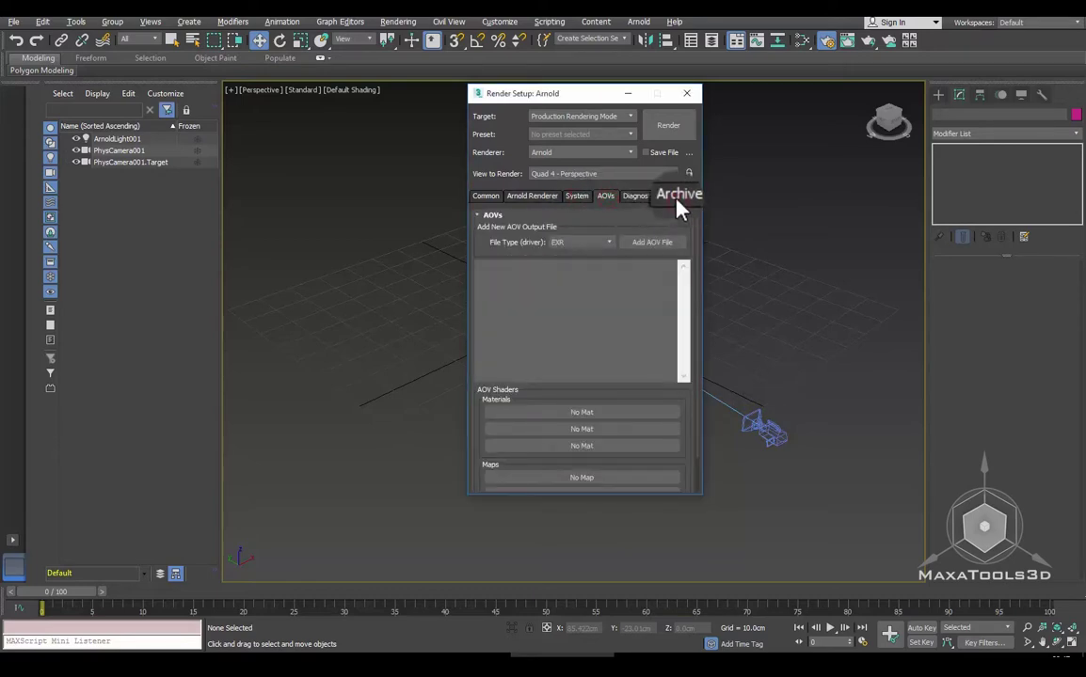
click(647, 197)
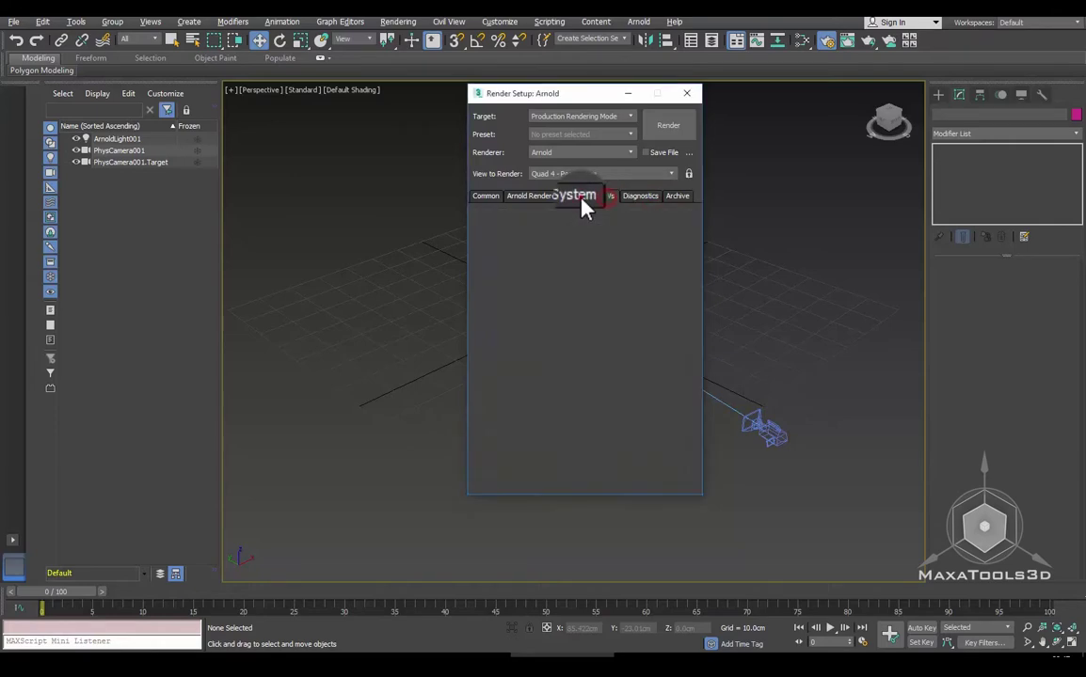
click(532, 195)
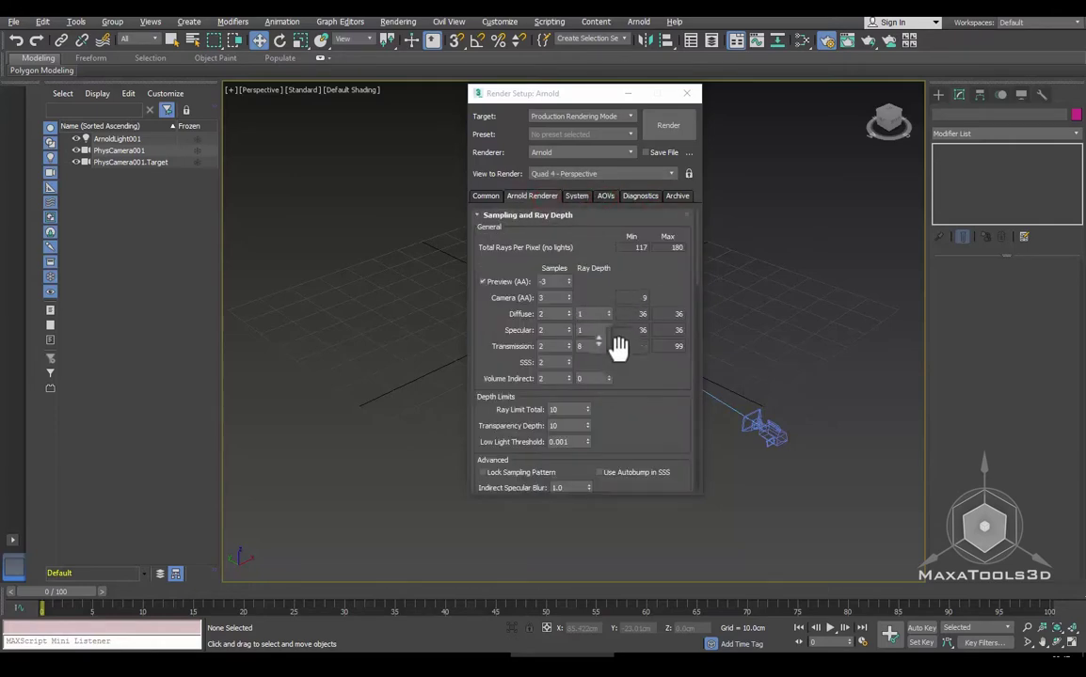
click(604, 198)
click(532, 200)
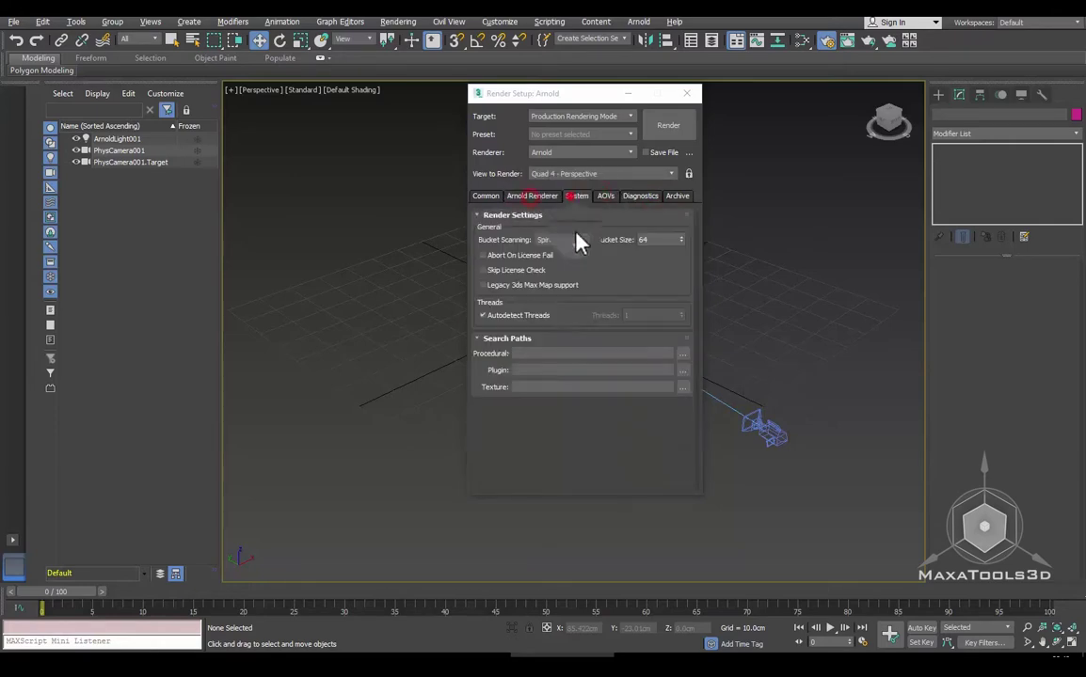
click(535, 198)
click(576, 198)
click(486, 285)
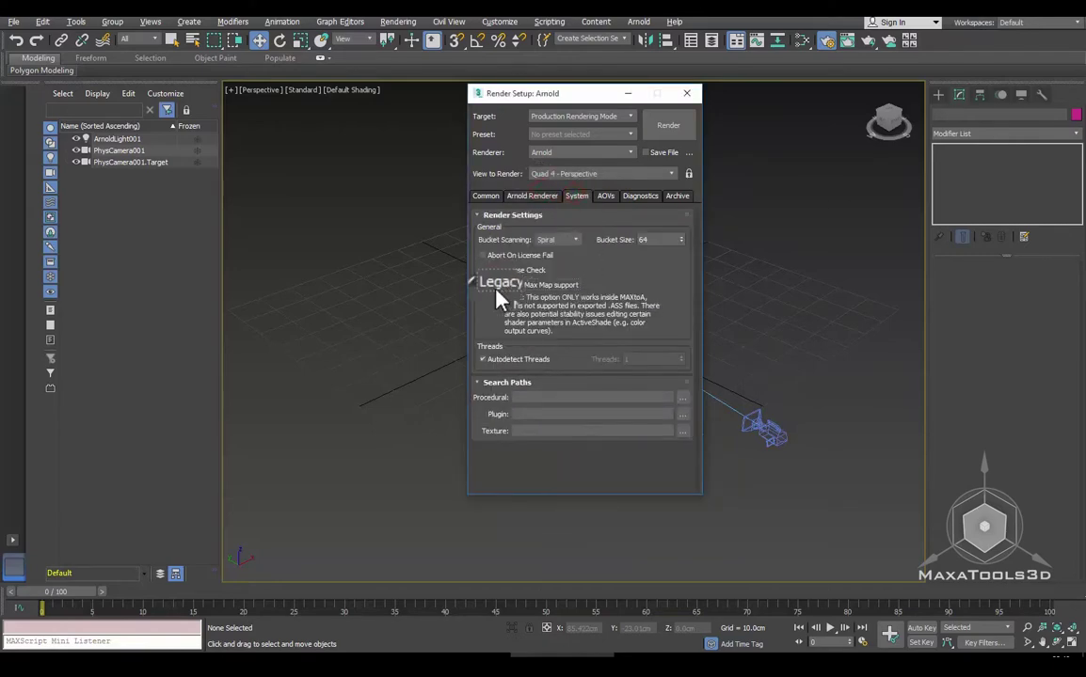
click(482, 285)
click(532, 196)
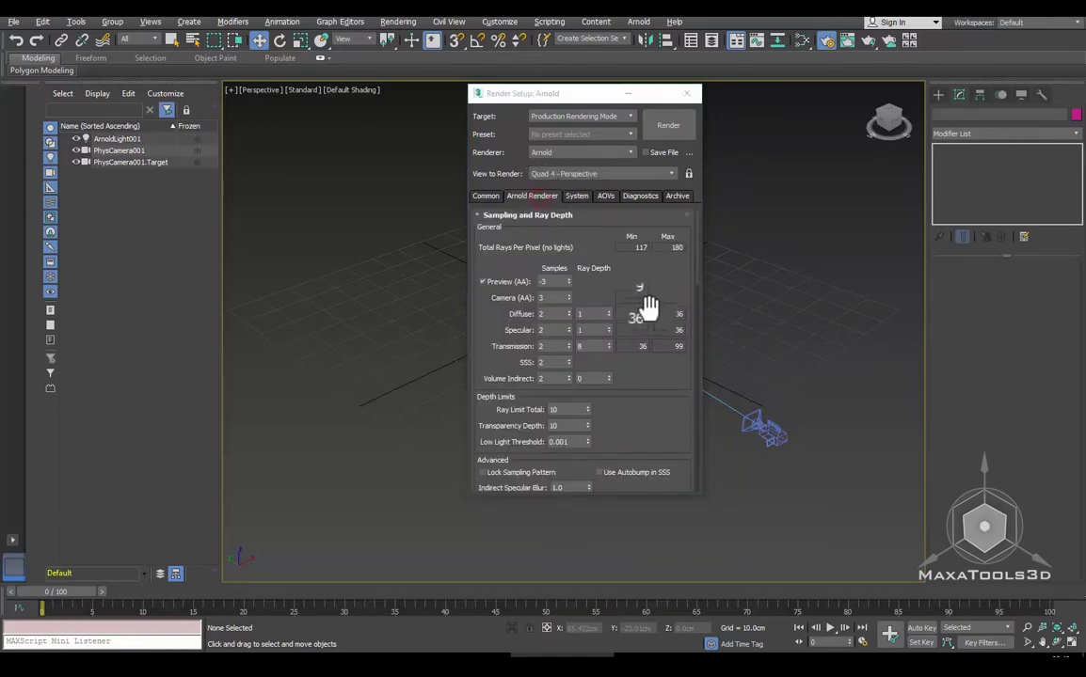
click(687, 93)
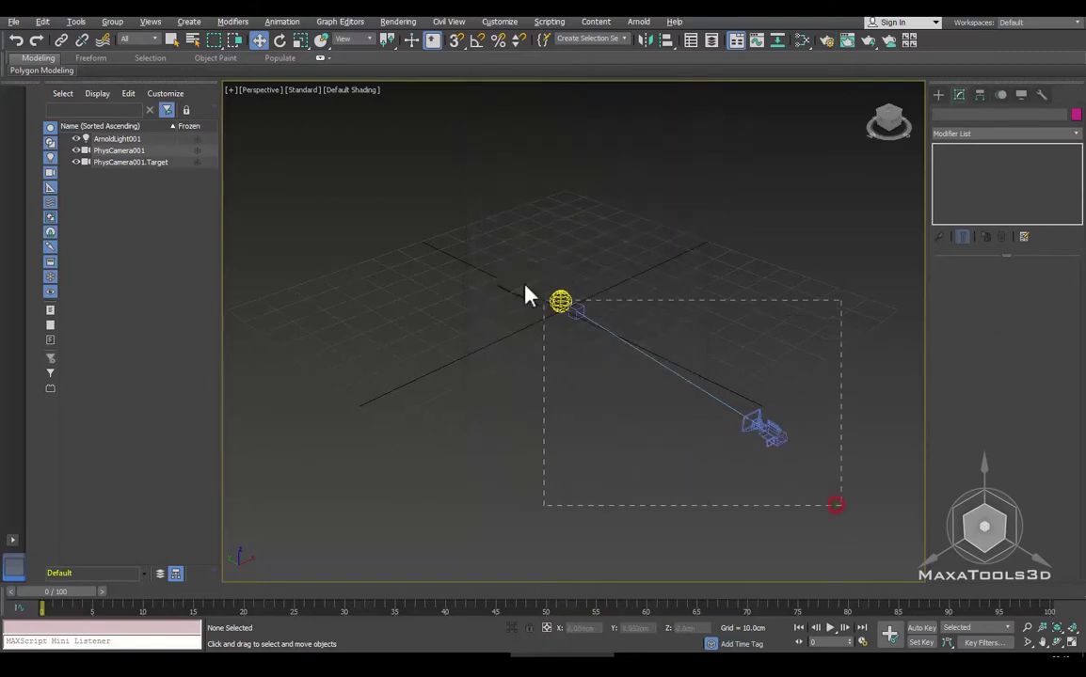
Delete the physical camera, its target and the Arnold light, then choose the Arnold category under Create > Lights
drag(525, 289, 497, 265)
key(Delete)
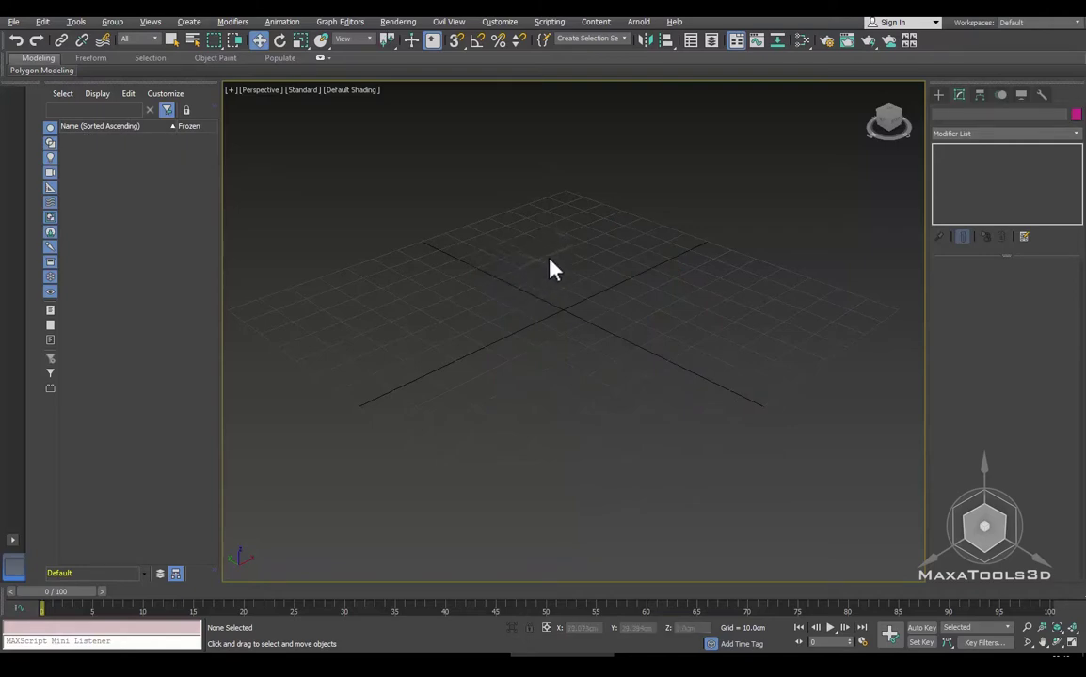
click(937, 95)
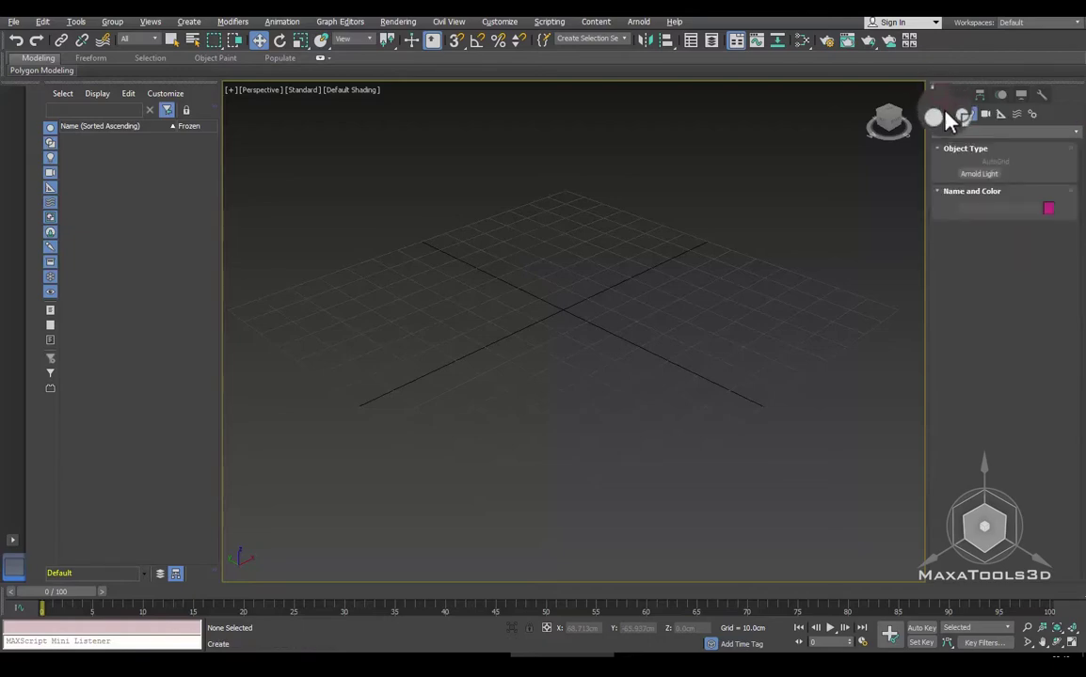
click(951, 133)
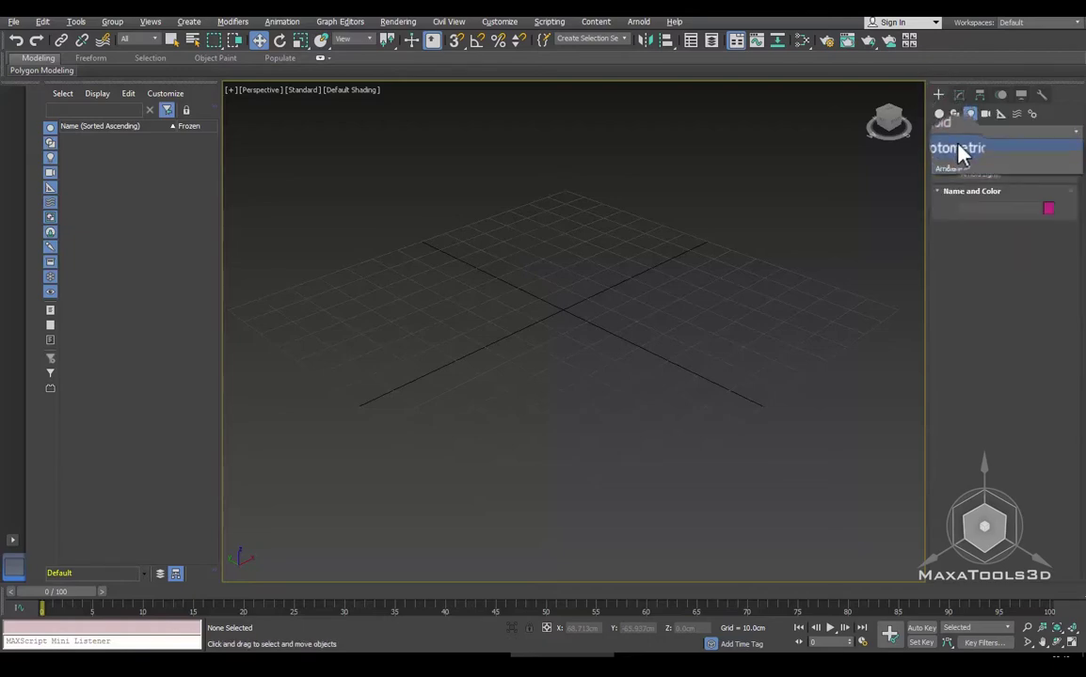
click(761, 243)
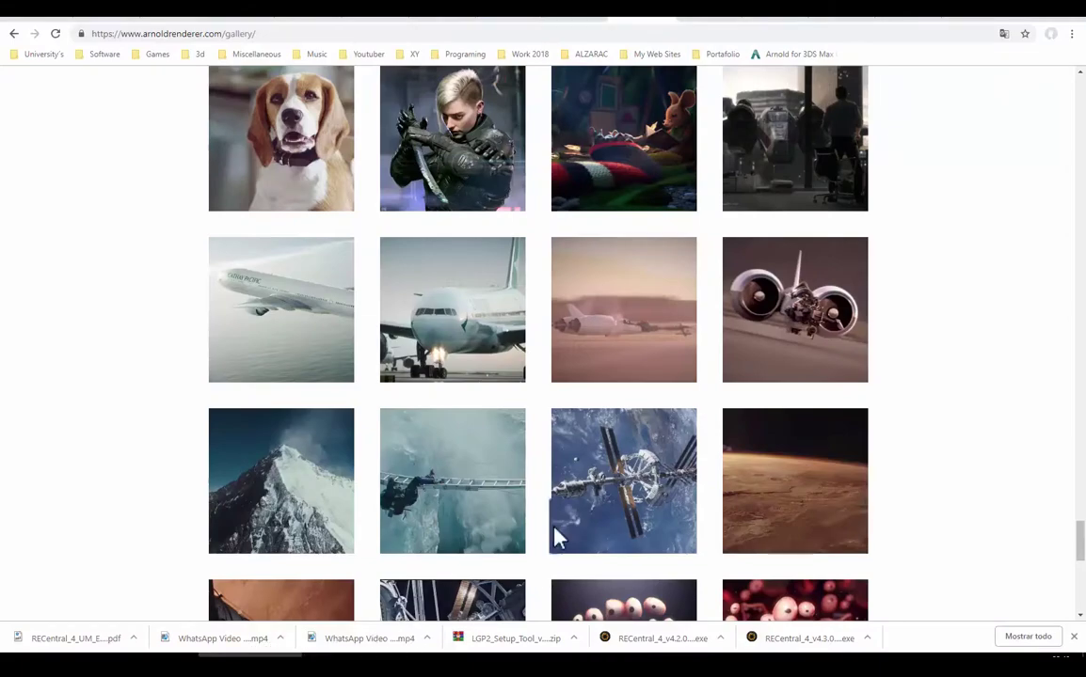
Scroll back up the Arnold render gallery and open the 'Arnold for 3DS Max' user guide bookmark
scroll(573, 451, up, 1)
scroll(593, 382, up, 5)
scroll(597, 378, up, 4)
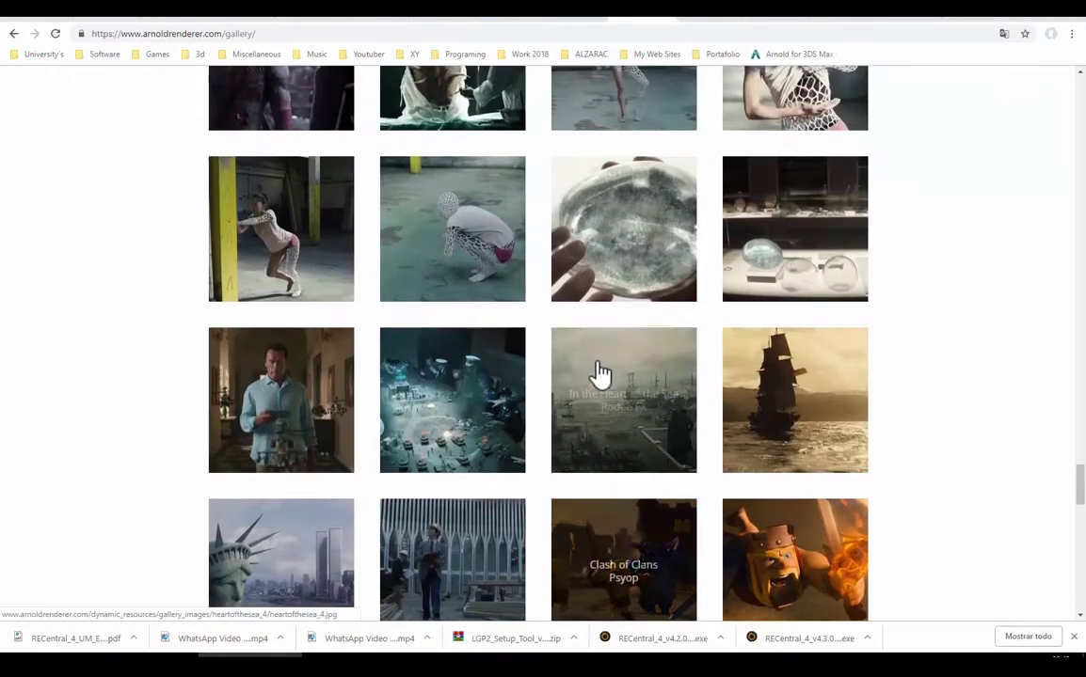
scroll(607, 329, up, 5)
scroll(635, 279, up, 5)
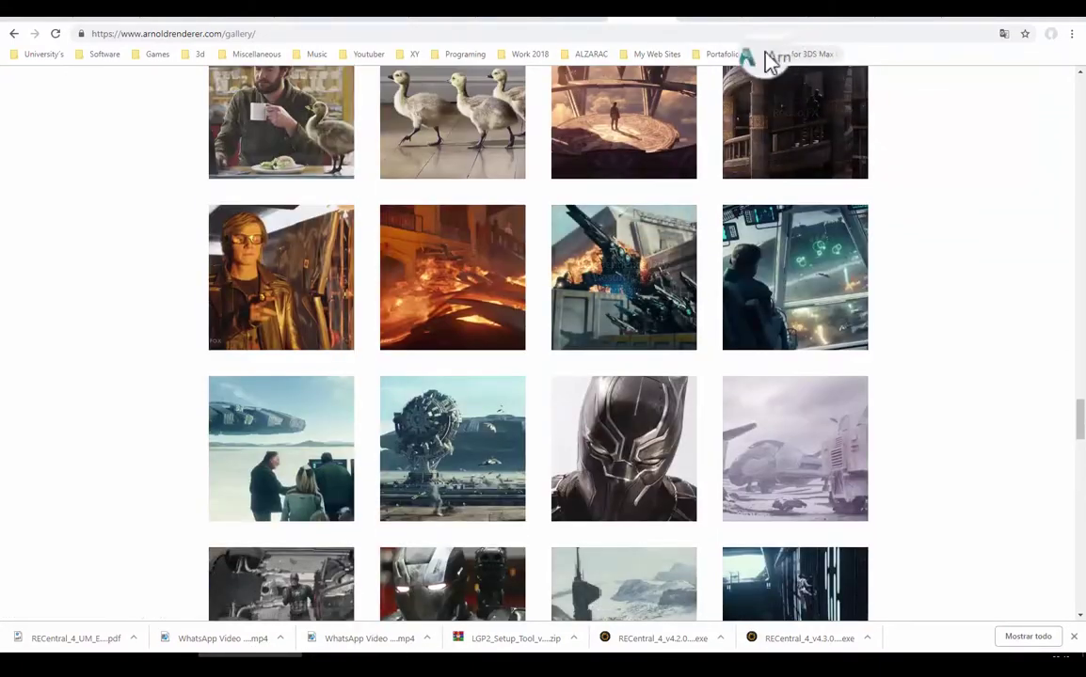
click(564, 20)
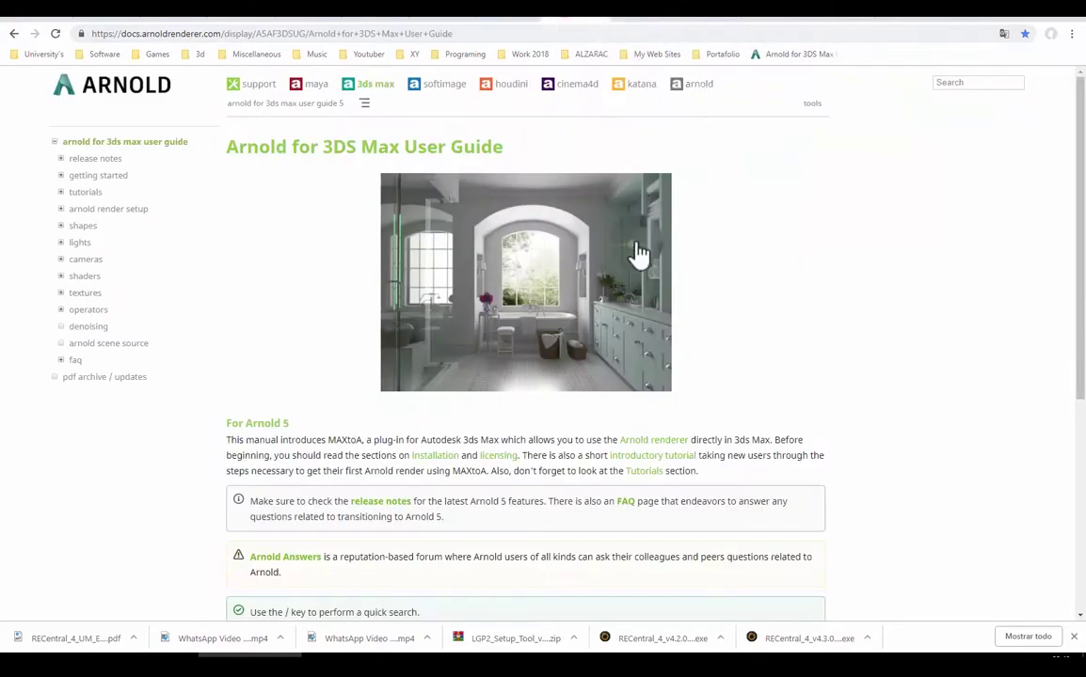
Expand and collapse the release notes version list in the user guide sidebar
drag(85, 158, 75, 175)
click(62, 161)
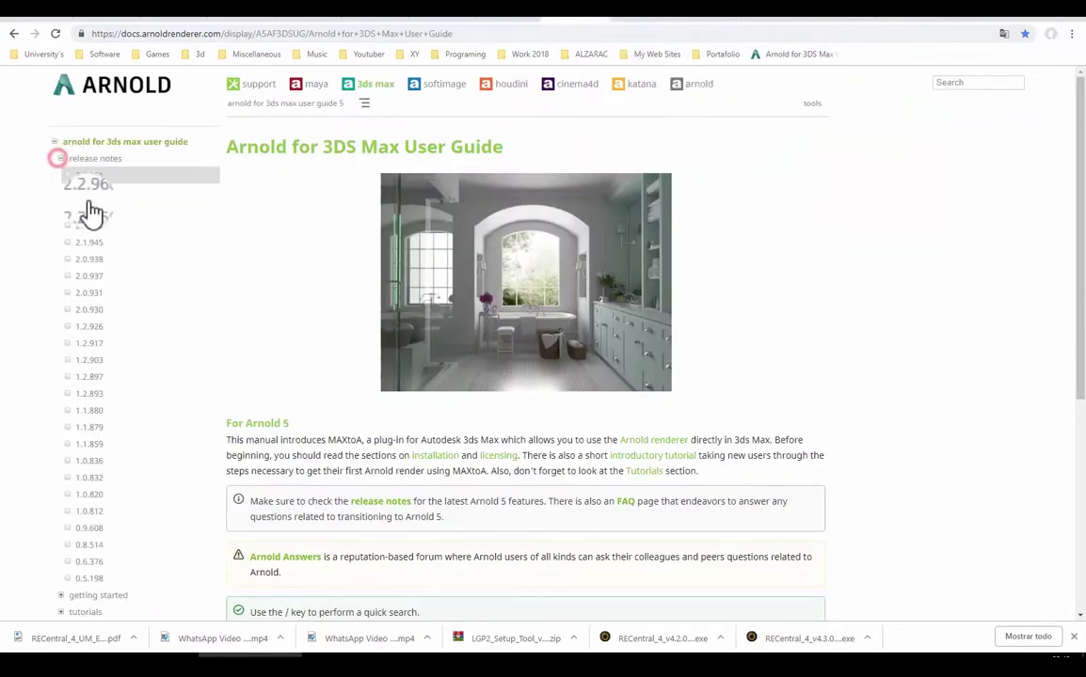
click(62, 161)
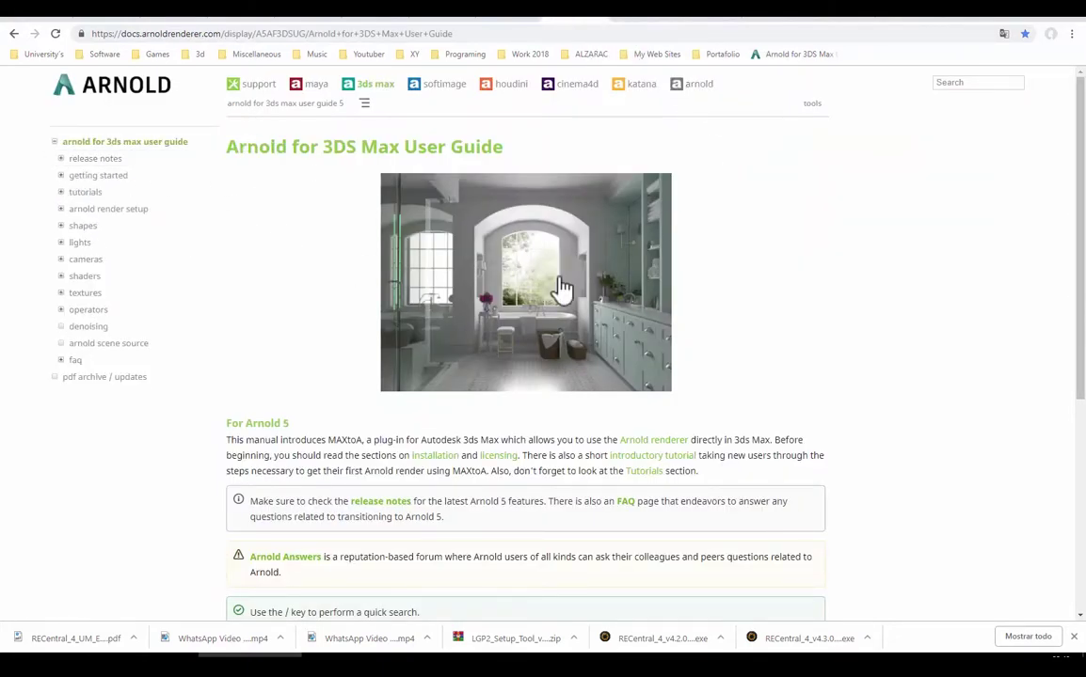
scroll(581, 391, down, 3)
scroll(582, 388, up, 3)
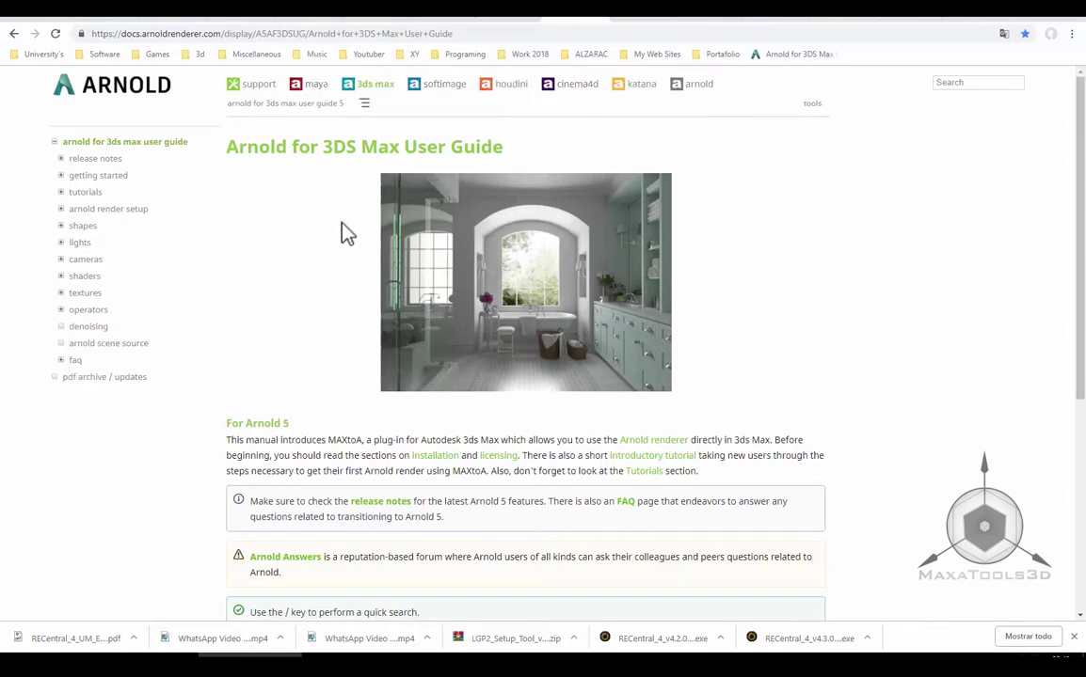
Expand the Shapes and Arnold Render Setup sections to reveal AOVs, Alembic and Volumes subtopics
click(61, 227)
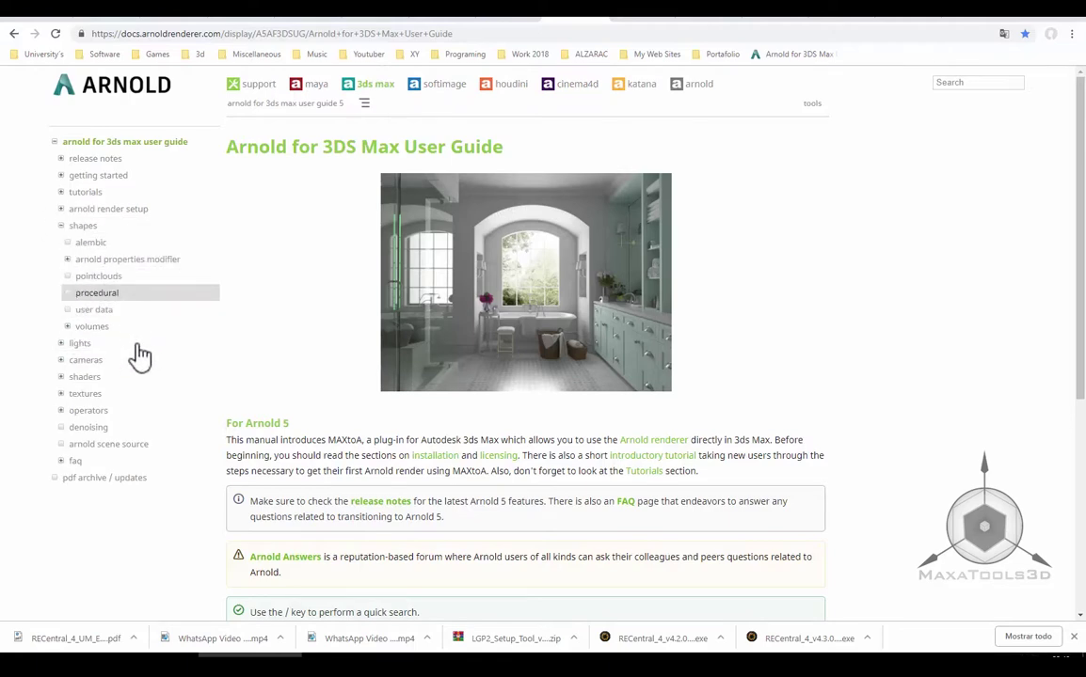
click(60, 209)
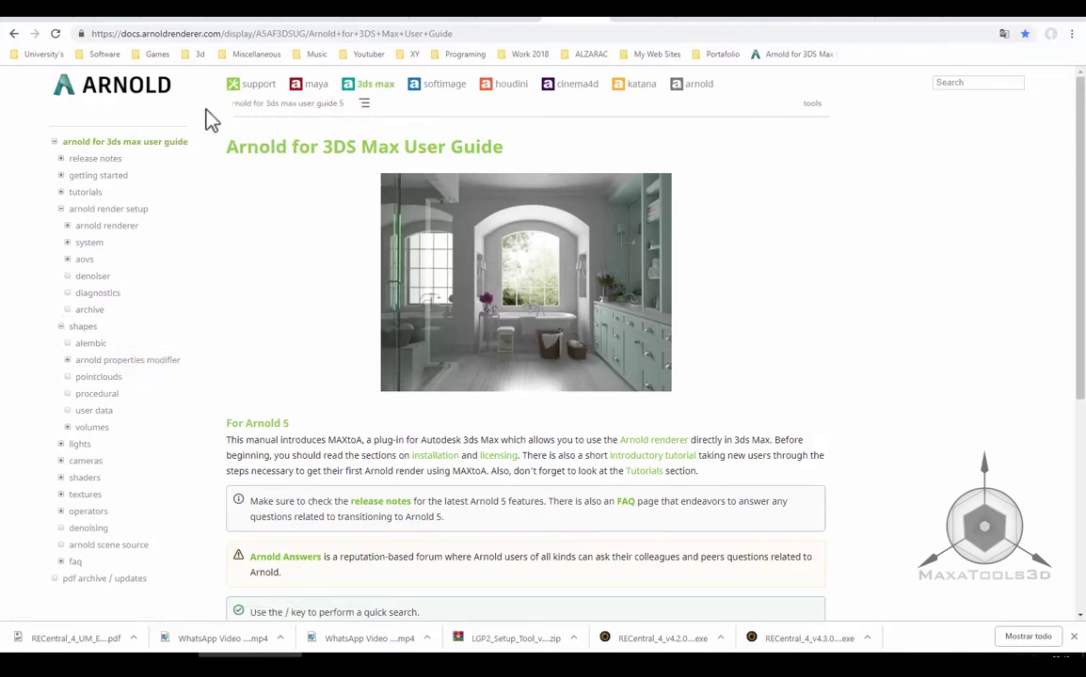
scroll(357, 450, down, 3)
scroll(368, 436, down, 2)
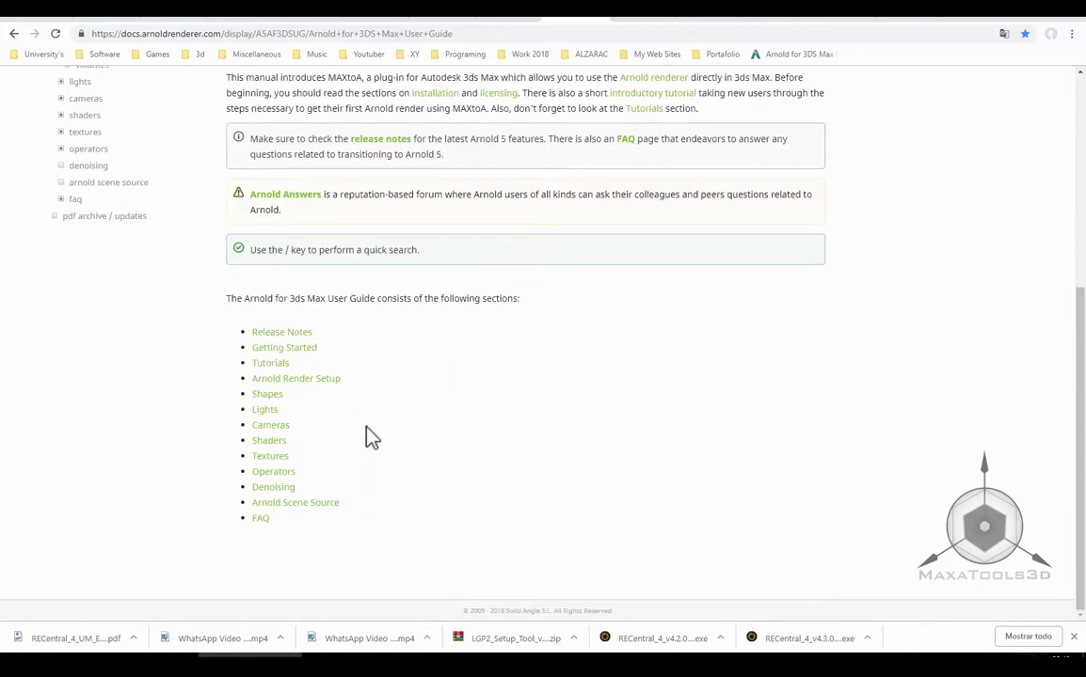
scroll(370, 435, up, 2)
scroll(370, 423, up, 2)
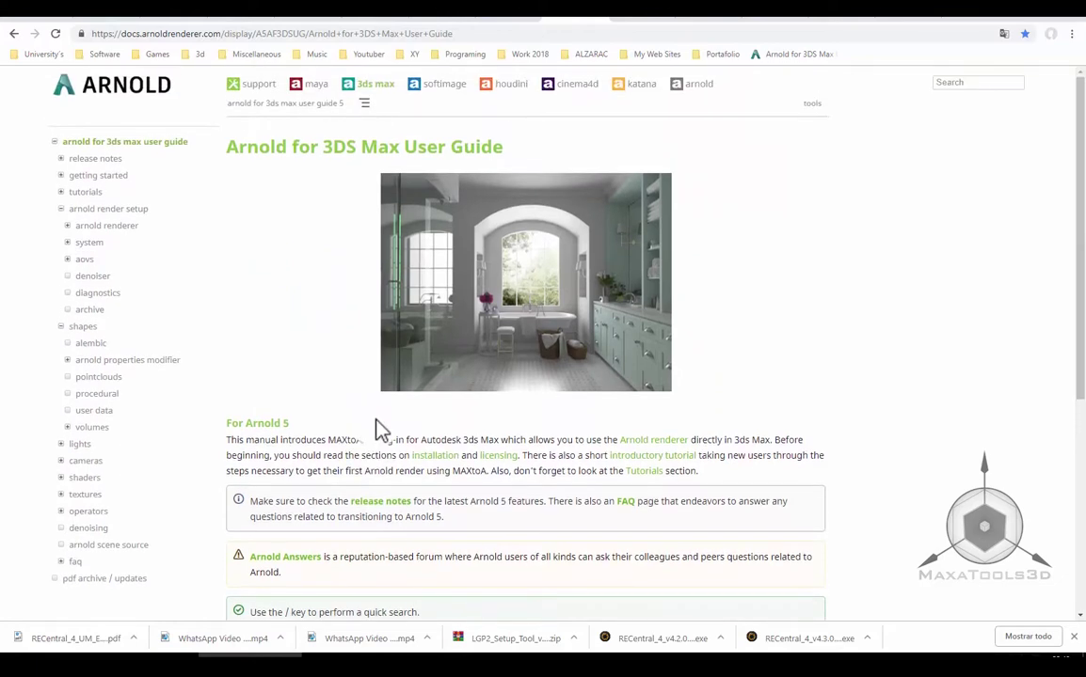